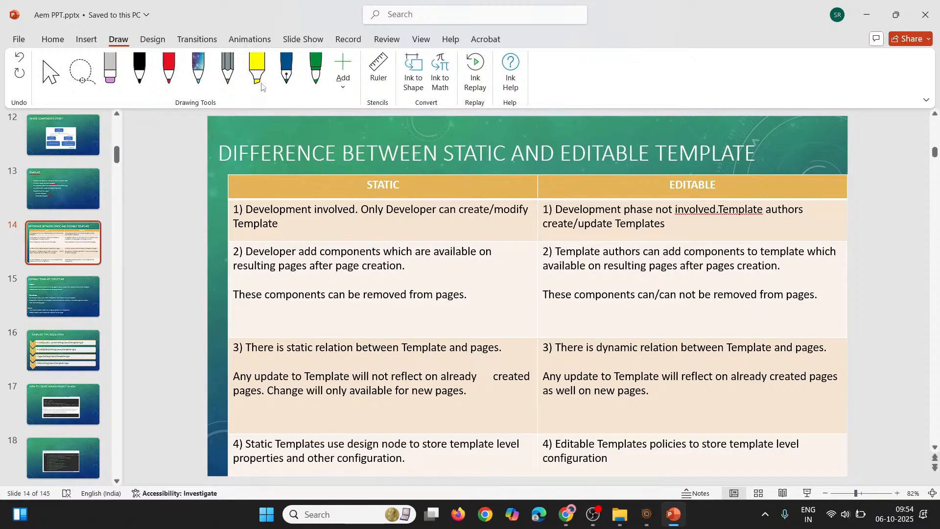
Underline the word "Template" in red ink in point 1 of the slide's STATIC column
{"action": "left_click", "coordinate": [169, 68]}
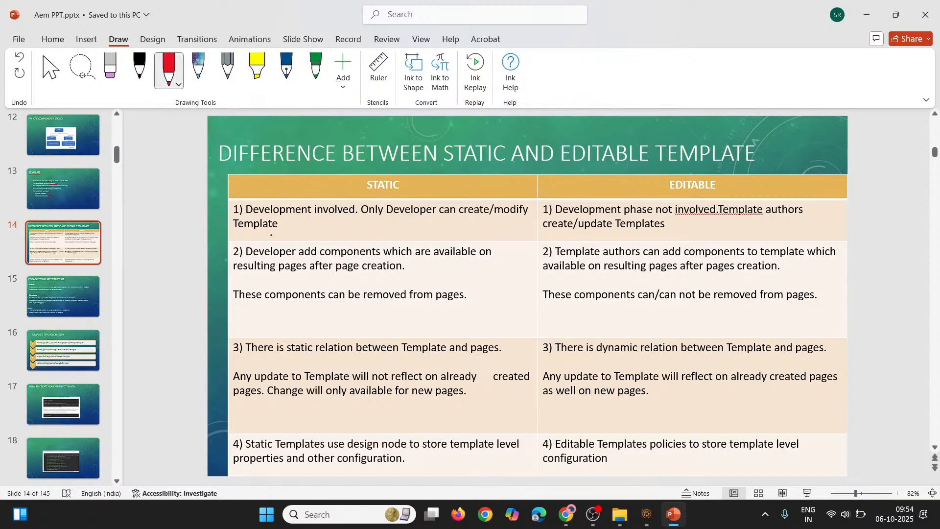
{"action": "left_click_drag", "start_coordinate": [249, 229], "coordinate": [230, 229]}
Open Paint to start a sketch on a blank canvas
{"action": "left_click", "coordinate": [341, 514]}
{"action": "type", "text": "paint"}
{"action": "key", "text": "Return"}
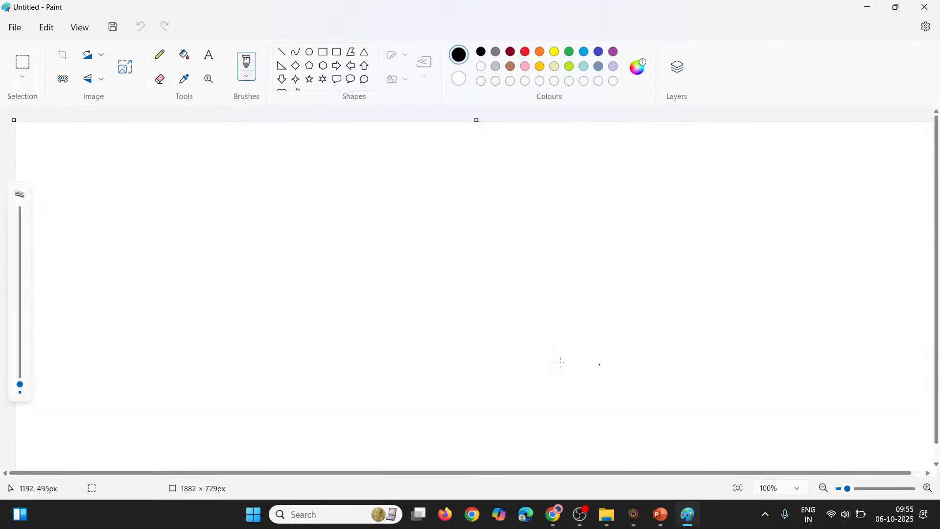
Draw a rectangle about 217 × 168 px and place it right of the canvas centre
{"action": "left_click", "coordinate": [159, 56]}
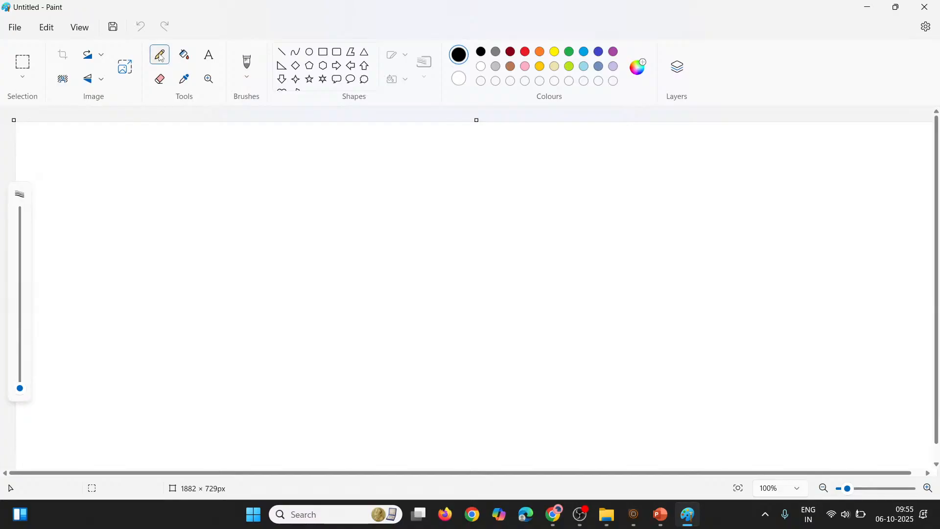
{"action": "left_click", "coordinate": [324, 52]}
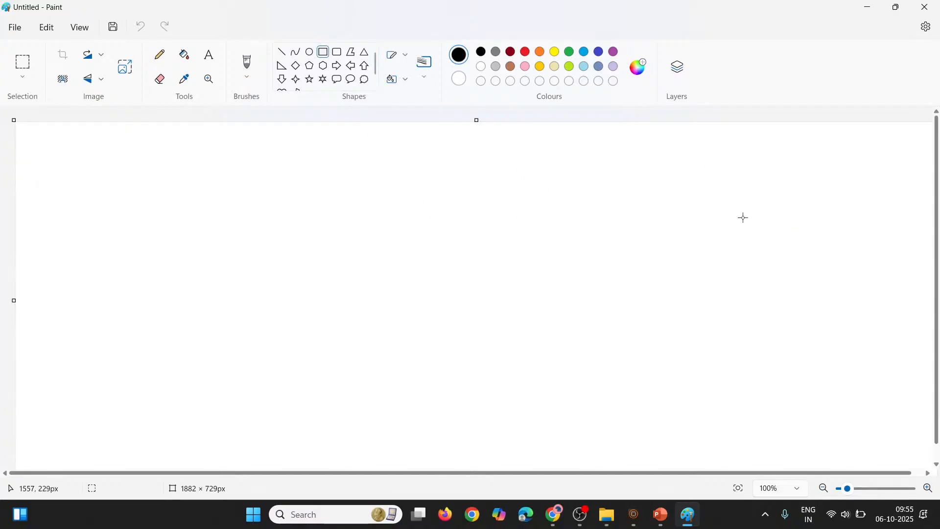
{"action": "mouse_move", "coordinate": [680, 190]}
{"action": "left_mouse_down"}
{"action": "mouse_move", "coordinate": [760, 248]}
{"action": "mouse_move", "coordinate": [768, 280]}
{"action": "mouse_move", "coordinate": [790, 274]}
{"action": "left_mouse_up"}
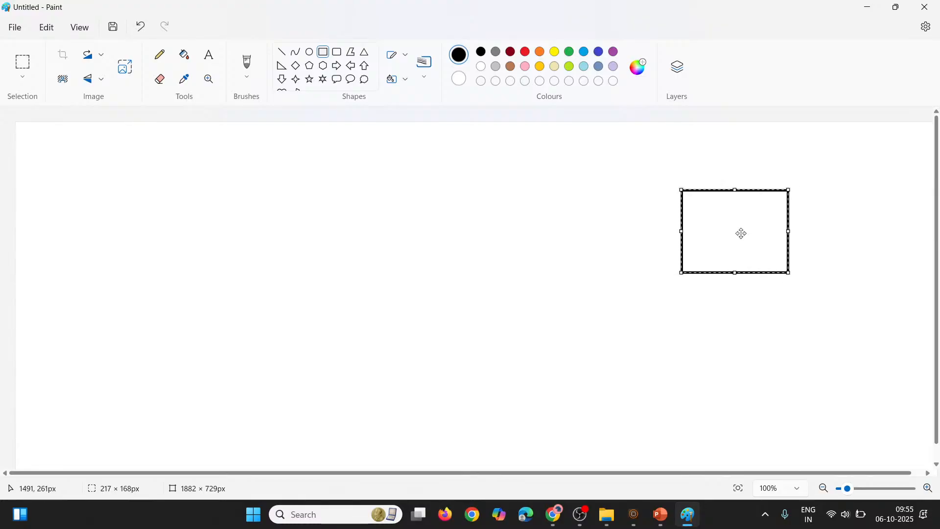
{"action": "left_click_drag", "start_coordinate": [722, 231], "coordinate": [612, 242]}
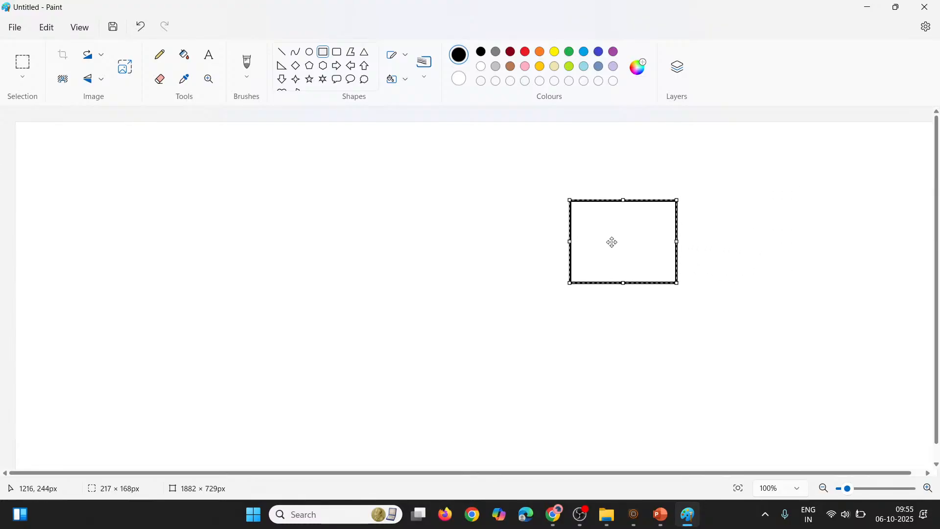
{"action": "left_click", "coordinate": [447, 224]}
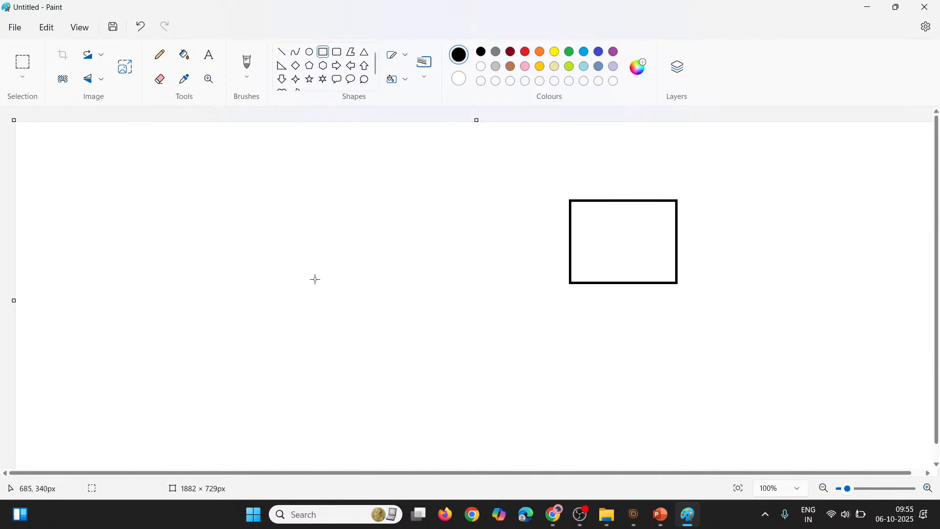
Draw a smaller rectangle about 147 × 111 px left of the first one and connect the two with a straight line
{"action": "mouse_move", "coordinate": [244, 204]}
{"action": "left_mouse_down"}
{"action": "mouse_move", "coordinate": [318, 233]}
{"action": "mouse_move", "coordinate": [316, 260]}
{"action": "left_mouse_up"}
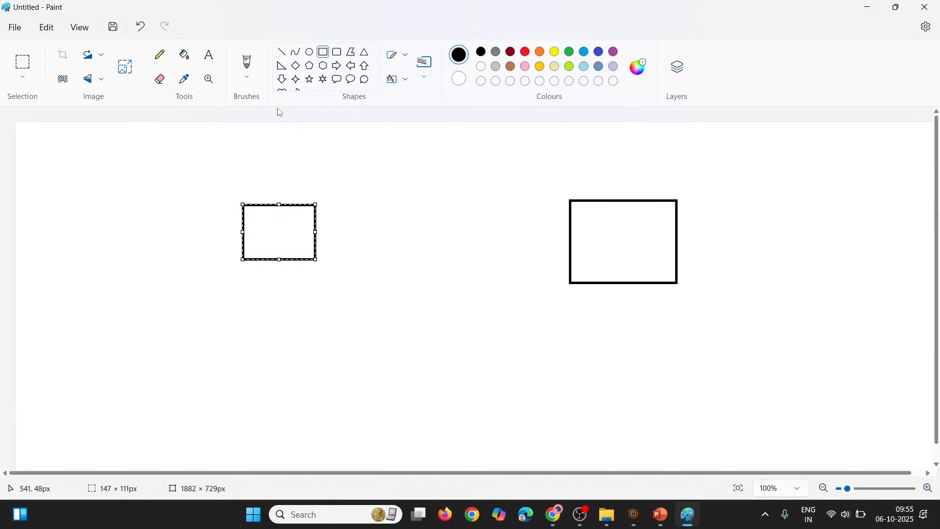
{"action": "left_click", "coordinate": [283, 51]}
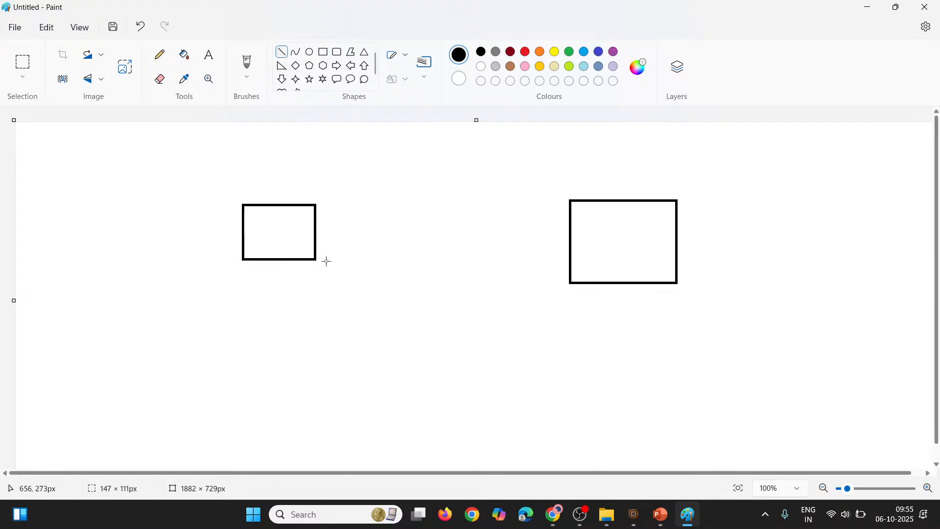
{"action": "left_click_drag", "start_coordinate": [315, 226], "coordinate": [569, 235]}
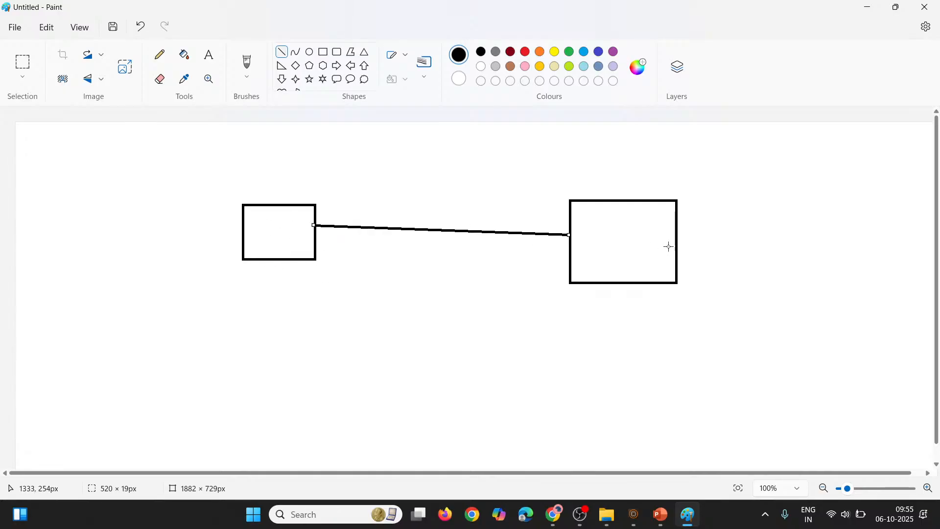
{"action": "left_click", "coordinate": [450, 178]}
Sketch a thin freehand box inside the upper part of the smaller rectangle with the Pencil
{"action": "left_click", "coordinate": [159, 54]}
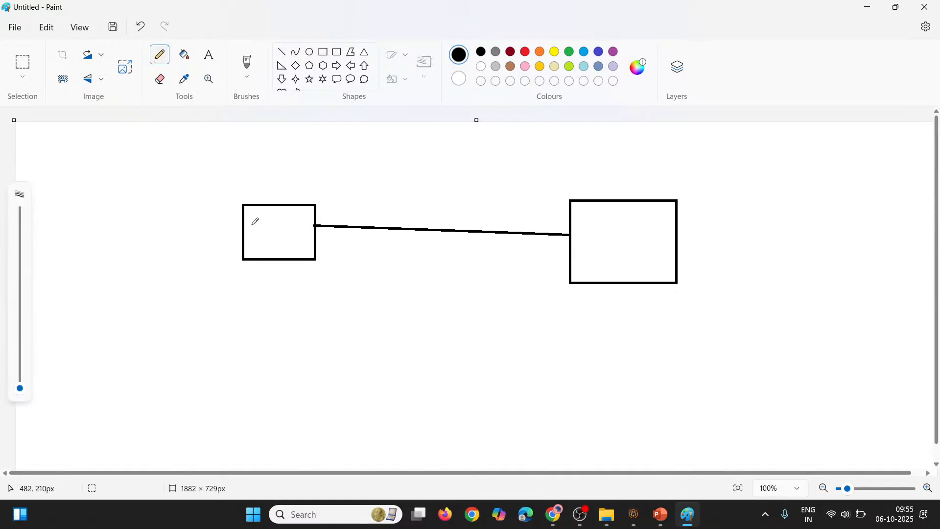
{"action": "mouse_move", "coordinate": [249, 217]}
{"action": "left_mouse_down"}
{"action": "mouse_move", "coordinate": [251, 227]}
{"action": "mouse_move", "coordinate": [305, 226]}
{"action": "mouse_move", "coordinate": [311, 216]}
{"action": "mouse_move", "coordinate": [247, 216]}
{"action": "left_mouse_up"}
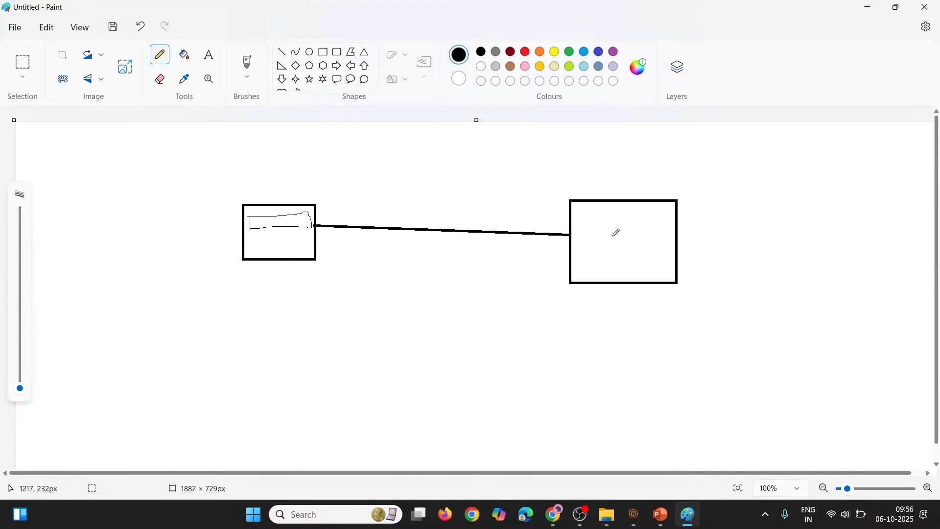
Switch to Chrome, admit the waiting participant to the Google Meet call, and return to the AEM Sites page
{"action": "key", "text": "alt+Tab"}
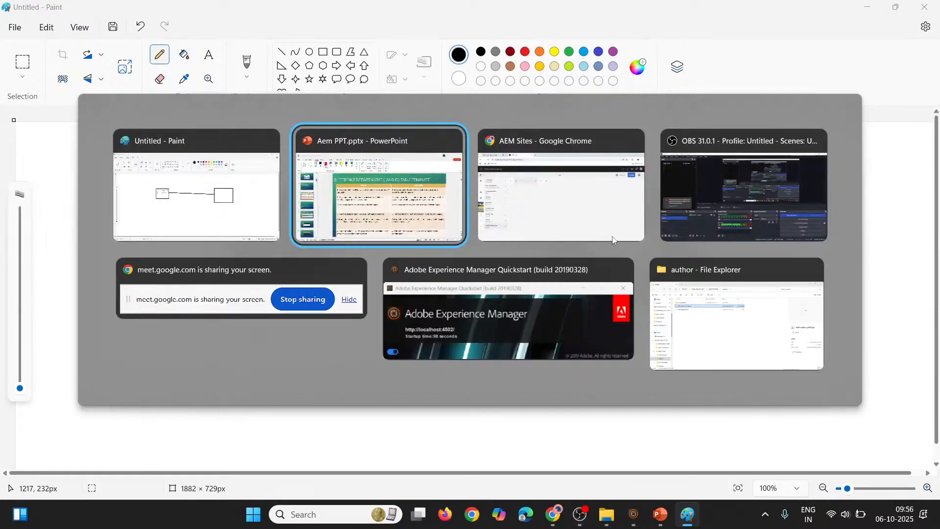
{"action": "key", "text": "alt+Tab"}
{"action": "left_click", "coordinate": [113, 5]}
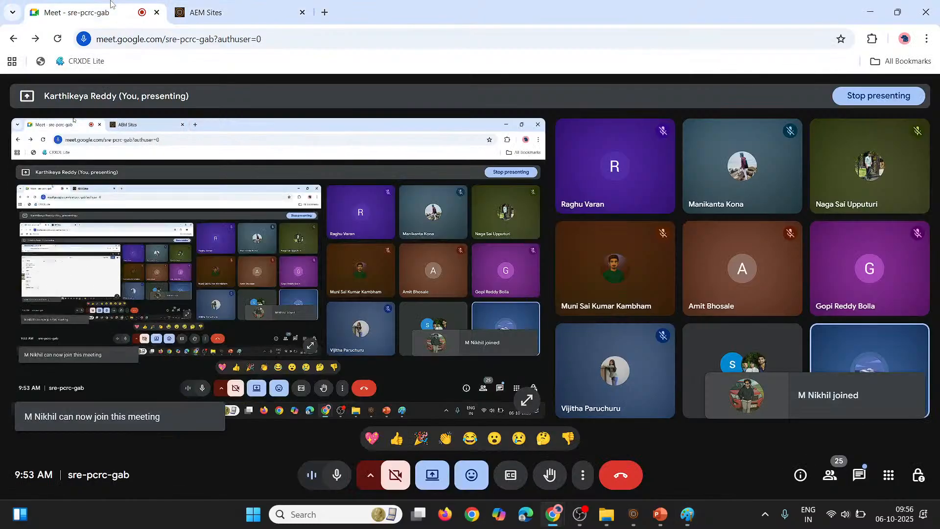
{"action": "left_click", "coordinate": [857, 398]}
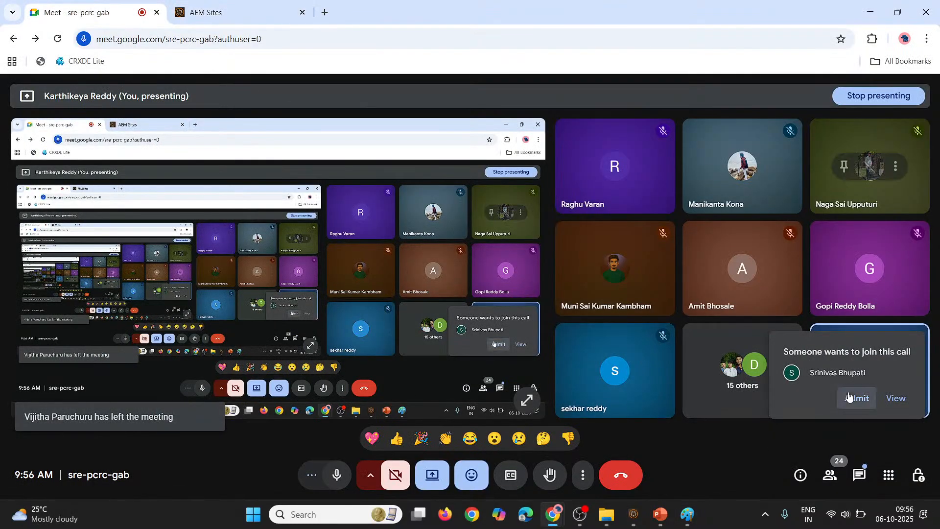
{"action": "left_click", "coordinate": [244, 3]}
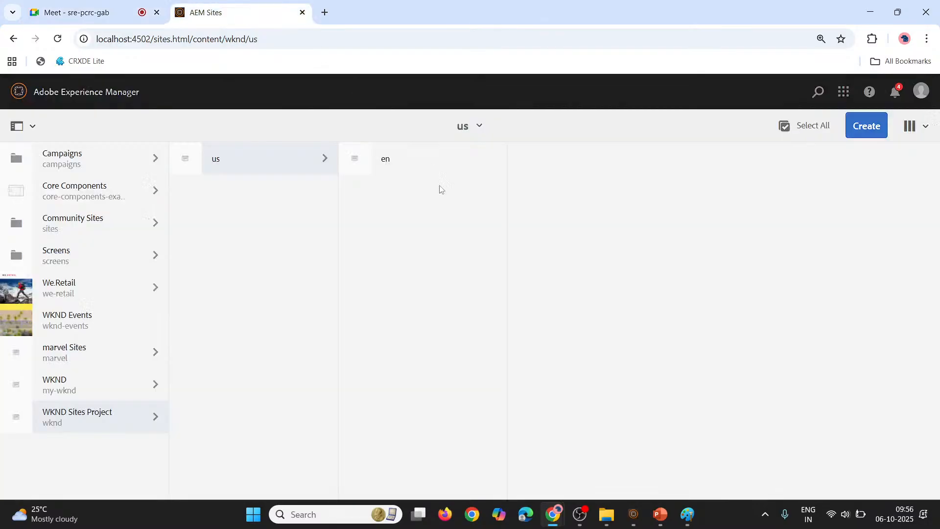
Switch back to Paint and handwrite "temp" above the smaller rectangle
{"action": "key", "text": "alt+Tab"}
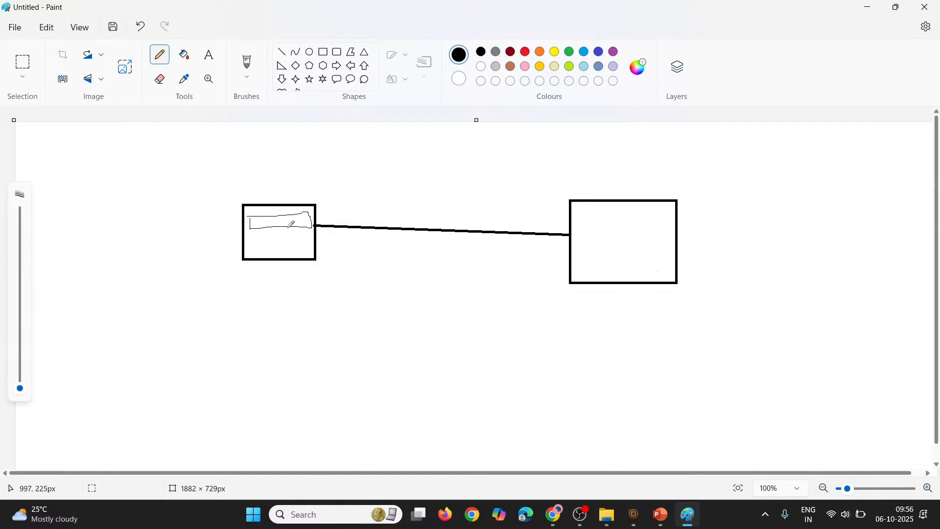
{"action": "mouse_move", "coordinate": [245, 180]}
{"action": "left_mouse_down"}
{"action": "mouse_move", "coordinate": [255, 195]}
{"action": "mouse_move", "coordinate": [249, 188]}
{"action": "mouse_move", "coordinate": [276, 184]}
{"action": "mouse_move", "coordinate": [291, 197]}
{"action": "mouse_move", "coordinate": [291, 186]}
{"action": "left_mouse_up"}
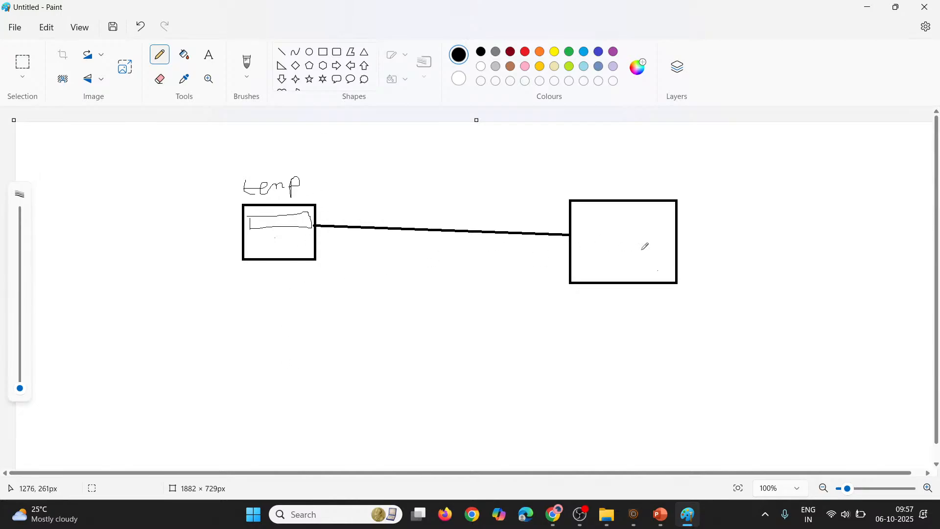
Draw a second pair of rectangles below the first, about 119 × 103 px on the left and 198 × 151 px on the right
{"action": "left_click", "coordinate": [322, 52]}
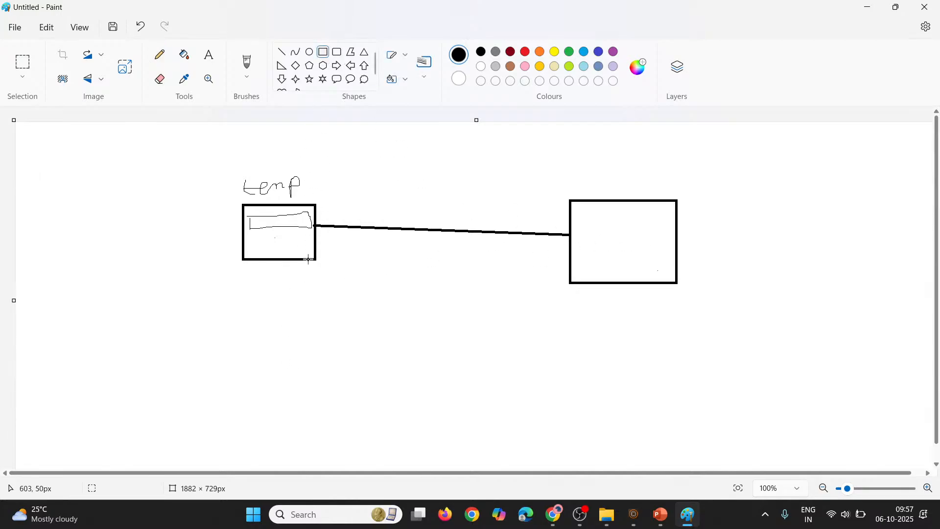
{"action": "left_click_drag", "start_coordinate": [246, 319], "coordinate": [305, 370]}
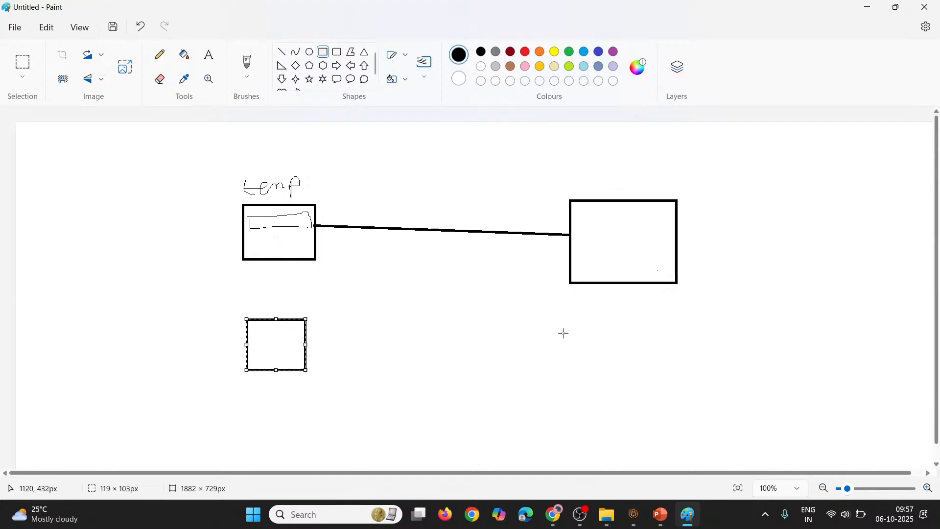
{"action": "left_click", "coordinate": [593, 333]}
{"action": "left_click_drag", "start_coordinate": [567, 332], "coordinate": [664, 407]}
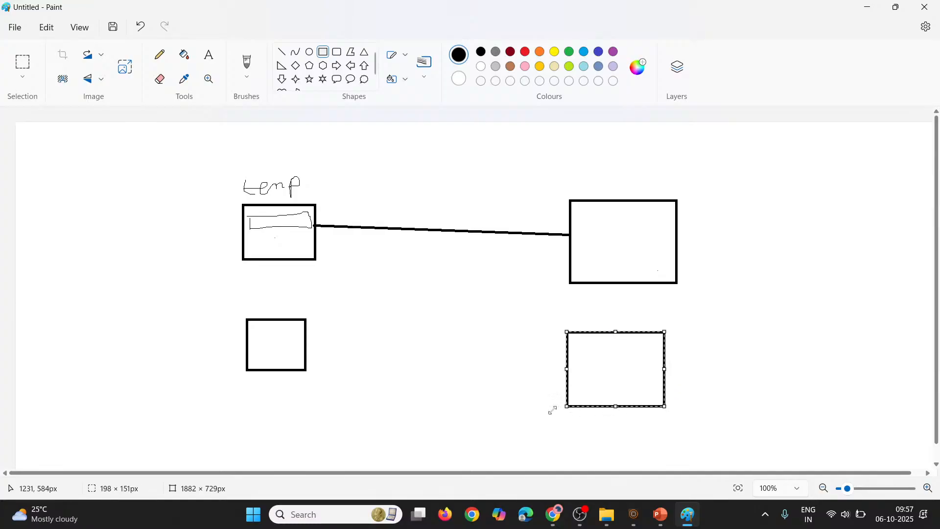
{"action": "left_click", "coordinate": [493, 372]}
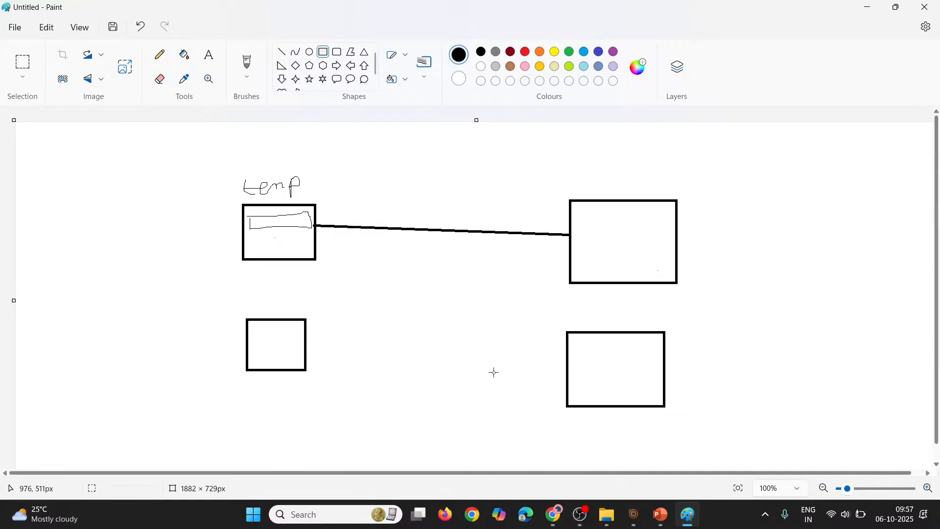
Connect the lower pair of rectangles with a straight line and cross that line out with an X
{"action": "left_click", "coordinate": [281, 51]}
{"action": "left_click_drag", "start_coordinate": [305, 342], "coordinate": [572, 375]}
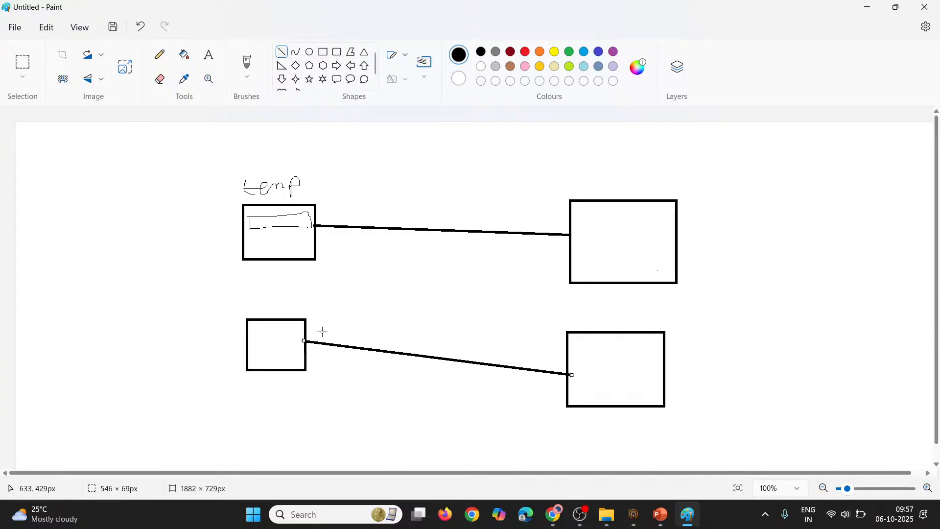
{"action": "mouse_move", "coordinate": [351, 371]}
{"action": "left_mouse_down"}
{"action": "mouse_move", "coordinate": [393, 329]}
{"action": "mouse_move", "coordinate": [371, 349]}
{"action": "mouse_move", "coordinate": [382, 374]}
{"action": "left_mouse_up"}
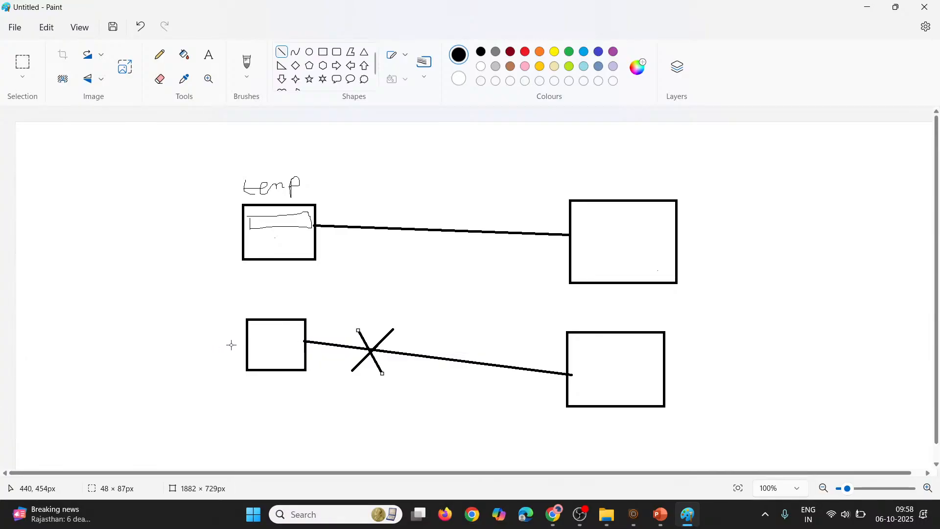
{"action": "left_click", "coordinate": [219, 231]}
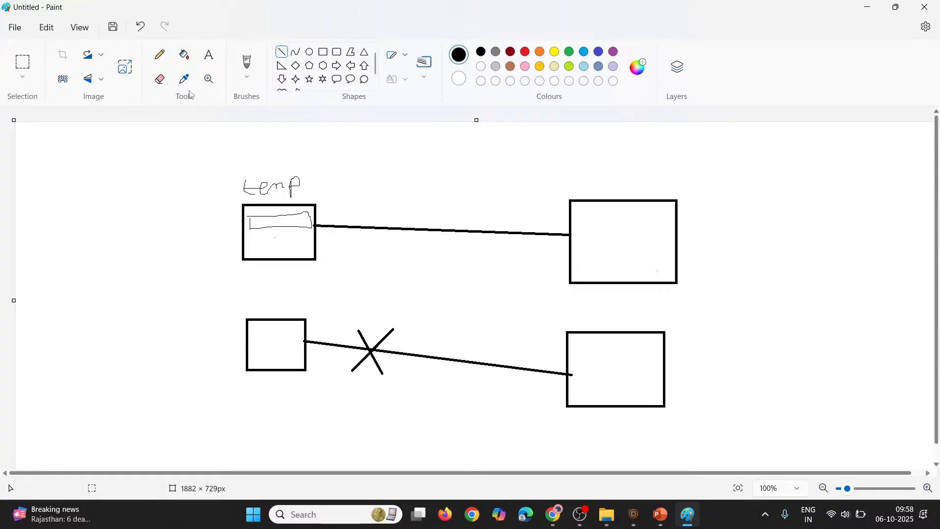
Undo all the drawing to return to an empty canvas
{"action": "left_click", "coordinate": [156, 55]}
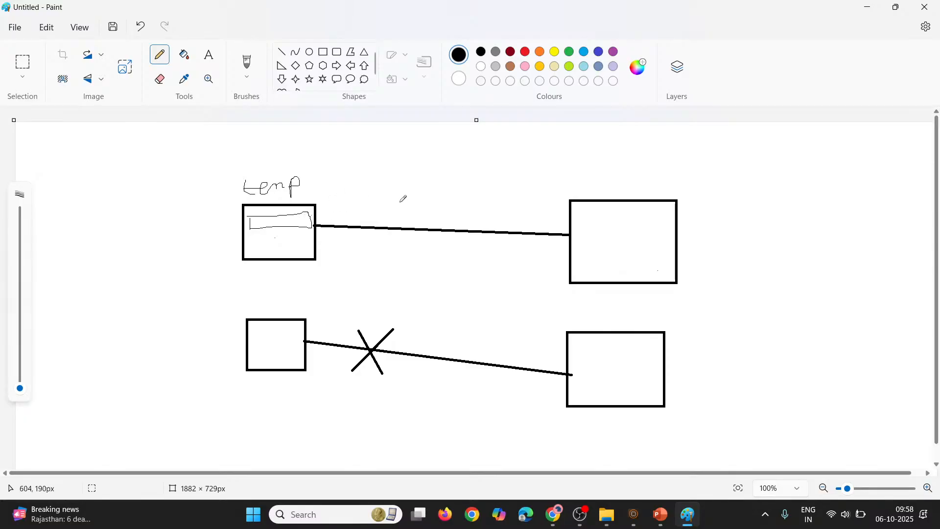
{"action": "left_click", "coordinate": [255, 240]}
{"action": "key", "text": "ctrl+z"}
{"action": "key", "text": "ctrl+z"}
{"action": "key", "text": "ctrl+z"}
{"action": "key", "text": "ctrl+z"}
{"action": "key", "text": "ctrl+z"}
{"action": "key", "text": "ctrl+z"}
{"action": "key", "text": "ctrl+z"}
{"action": "key", "text": "ctrl+z"}
{"action": "key", "text": "ctrl+z"}
{"action": "key", "text": "ctrl+z"}
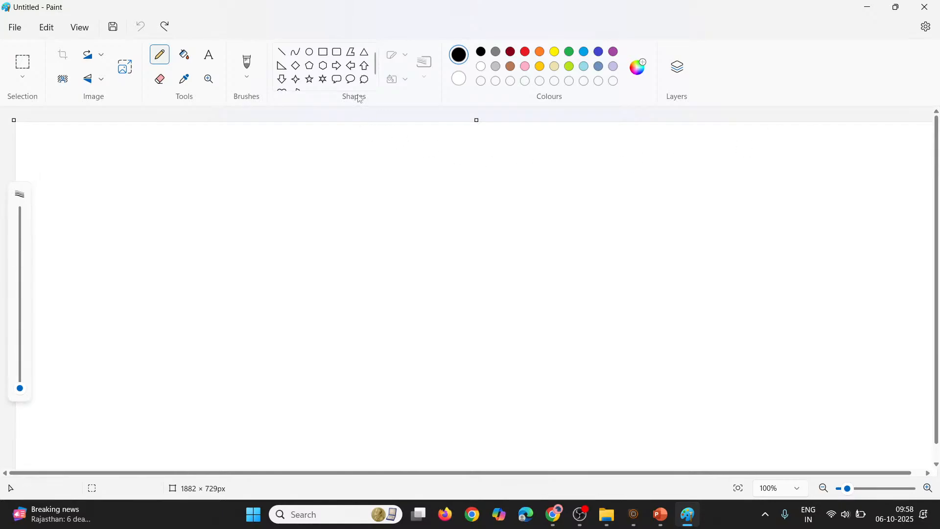
Draw a column of five rectangles, each about 150 px wide, down the right side of the canvas
{"action": "left_click", "coordinate": [327, 56]}
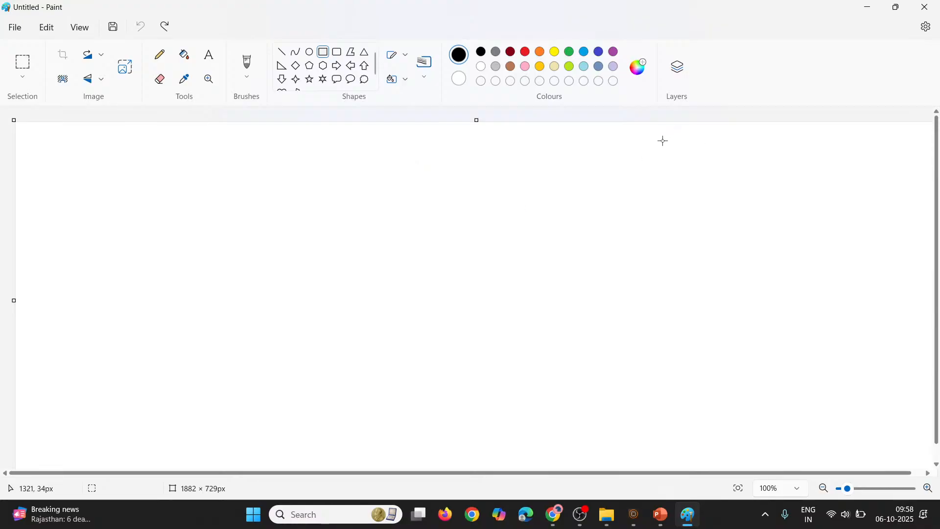
{"action": "mouse_move", "coordinate": [662, 147]}
{"action": "left_mouse_down"}
{"action": "mouse_move", "coordinate": [714, 202]}
{"action": "mouse_move", "coordinate": [745, 199]}
{"action": "left_mouse_up"}
{"action": "left_click_drag", "start_coordinate": [666, 228], "coordinate": [741, 283]}
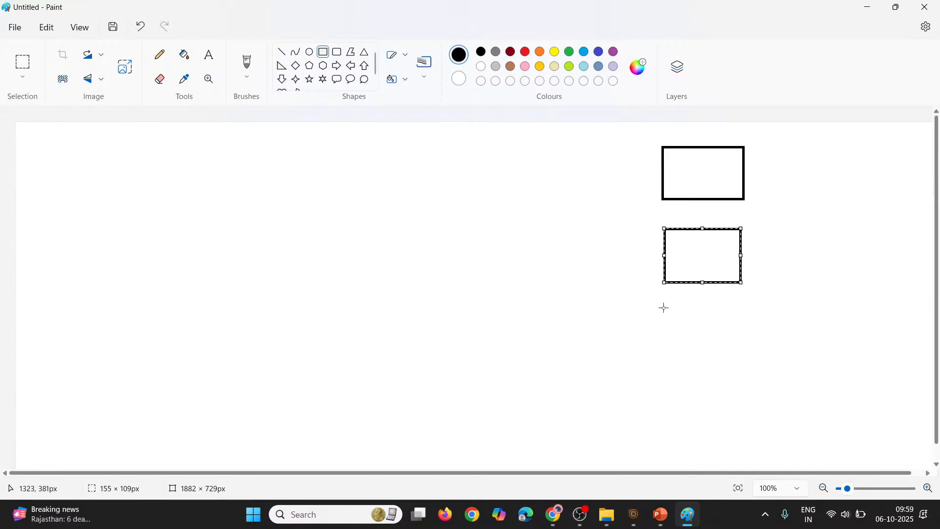
{"action": "left_click_drag", "start_coordinate": [663, 308], "coordinate": [739, 353]}
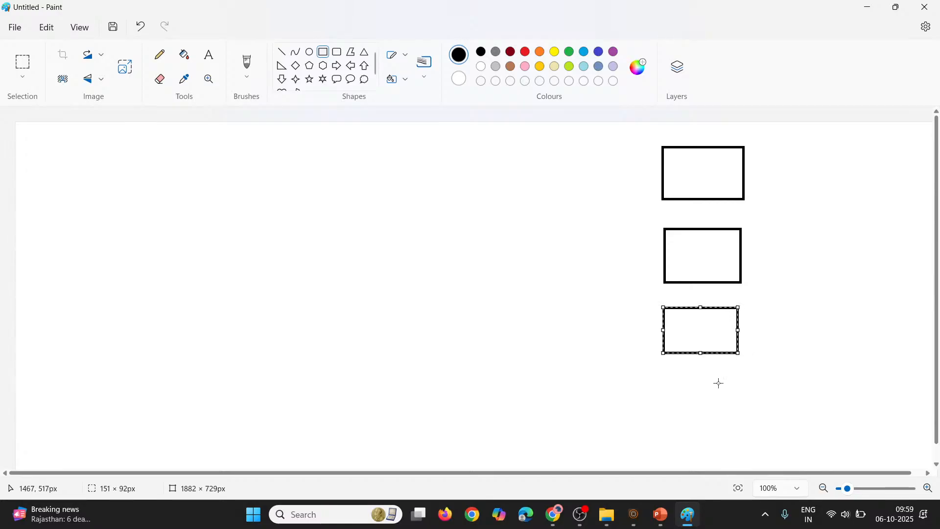
{"action": "left_click_drag", "start_coordinate": [661, 370], "coordinate": [735, 413]}
{"action": "left_click_drag", "start_coordinate": [664, 428], "coordinate": [735, 467]}
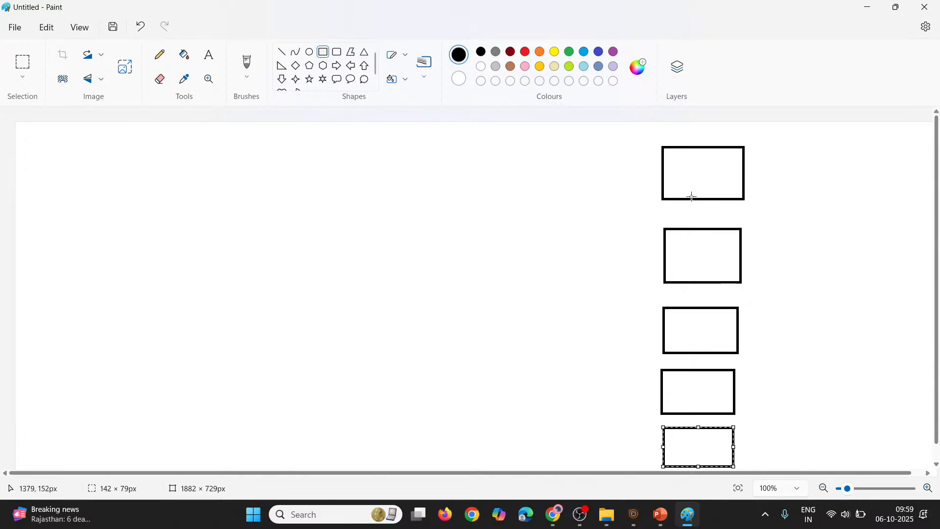
{"action": "left_click", "coordinate": [685, 159]}
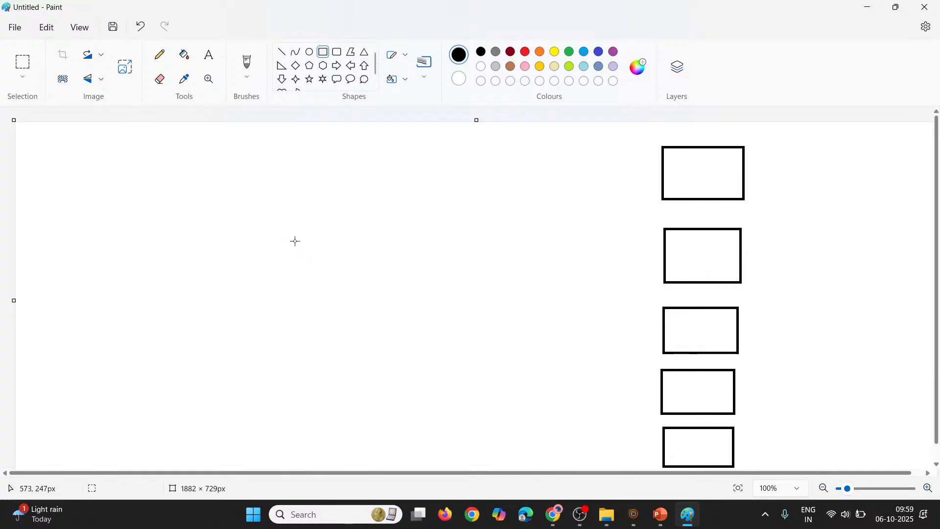
Draw a large rectangle left of the column and a thin one about 231 × 48 px inside its upper part
{"action": "left_click_drag", "start_coordinate": [292, 233], "coordinate": [417, 320]}
{"action": "left_click", "coordinate": [218, 269]}
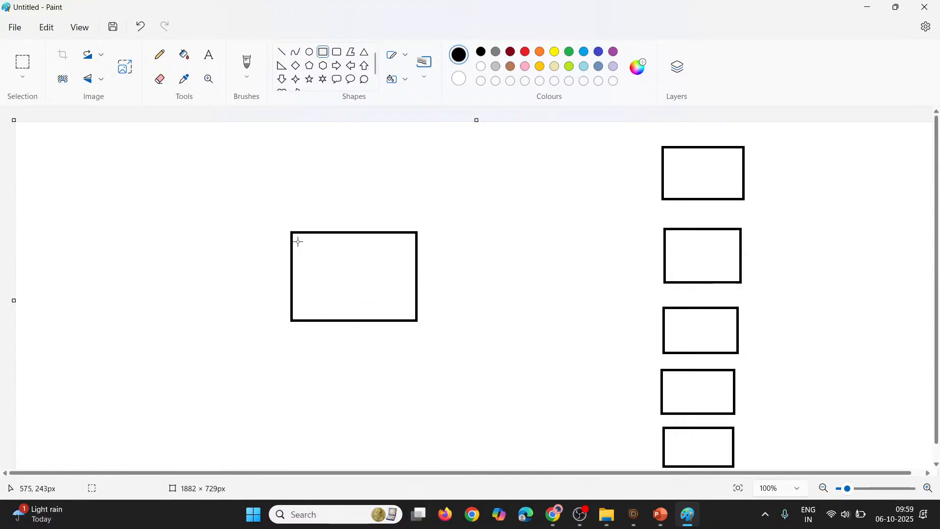
{"action": "left_click_drag", "start_coordinate": [297, 241], "coordinate": [411, 265]}
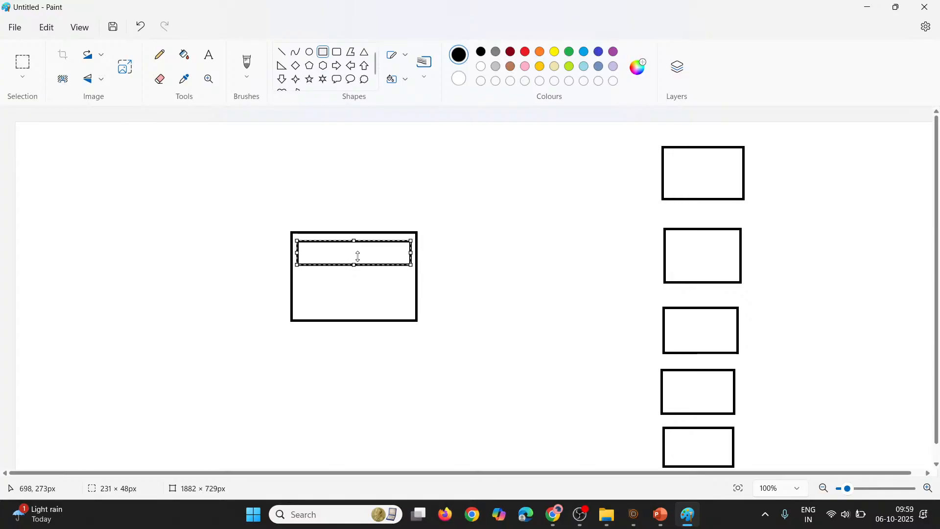
Connect the large rectangle to each of the five rectangles in the column with straight lines
{"action": "left_click", "coordinate": [225, 260]}
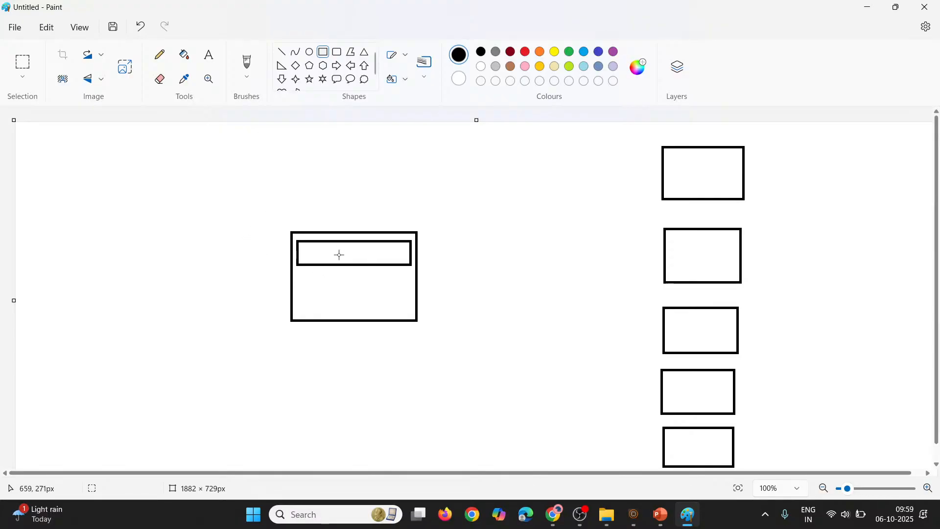
{"action": "left_click", "coordinate": [282, 49]}
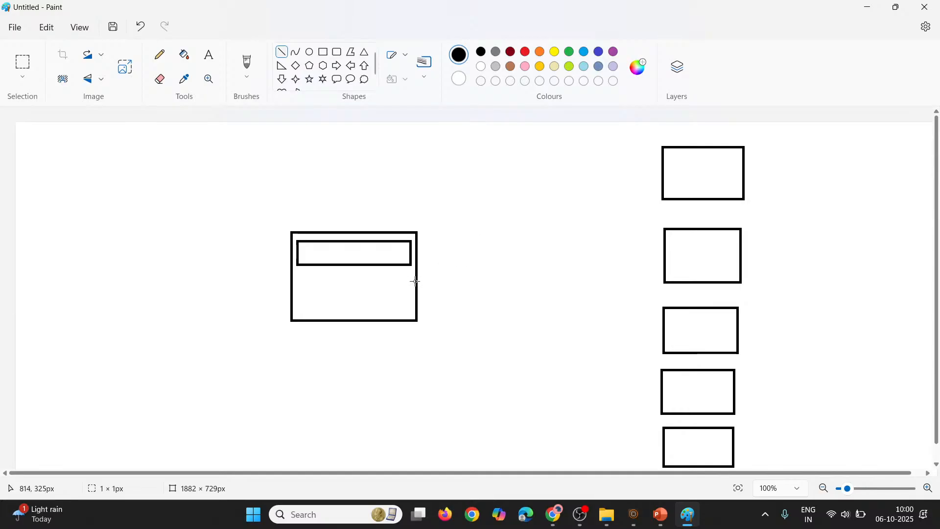
{"action": "left_click_drag", "start_coordinate": [416, 281], "coordinate": [666, 180]}
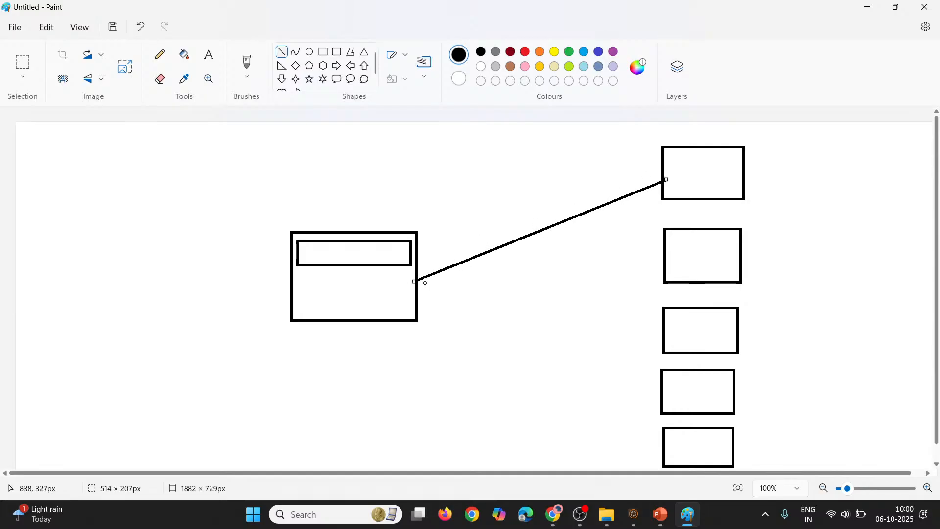
{"action": "left_click_drag", "start_coordinate": [418, 286], "coordinate": [663, 256]}
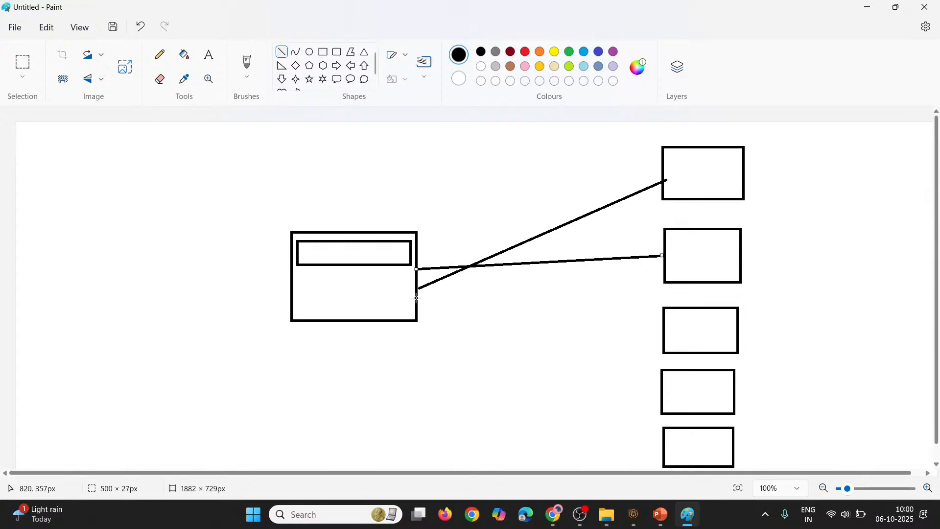
{"action": "mouse_move", "coordinate": [417, 297]}
{"action": "left_mouse_down"}
{"action": "mouse_move", "coordinate": [667, 330]}
{"action": "mouse_move", "coordinate": [660, 328]}
{"action": "left_mouse_up"}
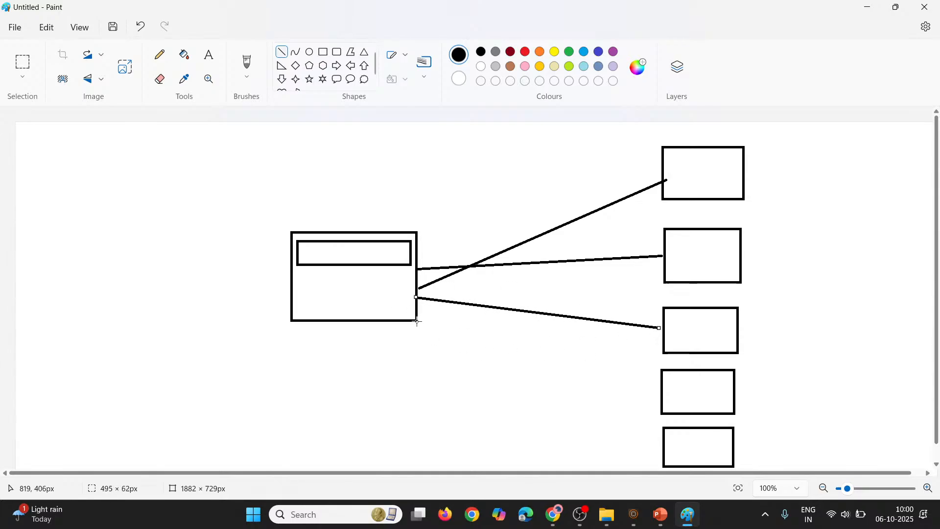
{"action": "left_click_drag", "start_coordinate": [417, 322], "coordinate": [664, 394]}
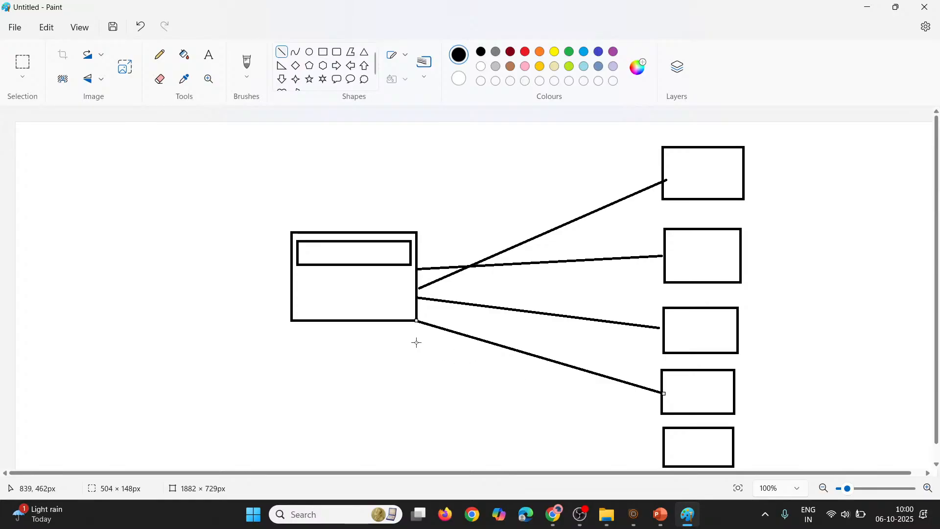
{"action": "mouse_move", "coordinate": [390, 322]}
{"action": "left_mouse_down"}
{"action": "mouse_move", "coordinate": [498, 354]}
{"action": "mouse_move", "coordinate": [674, 443]}
{"action": "mouse_move", "coordinate": [662, 440]}
{"action": "left_mouse_up"}
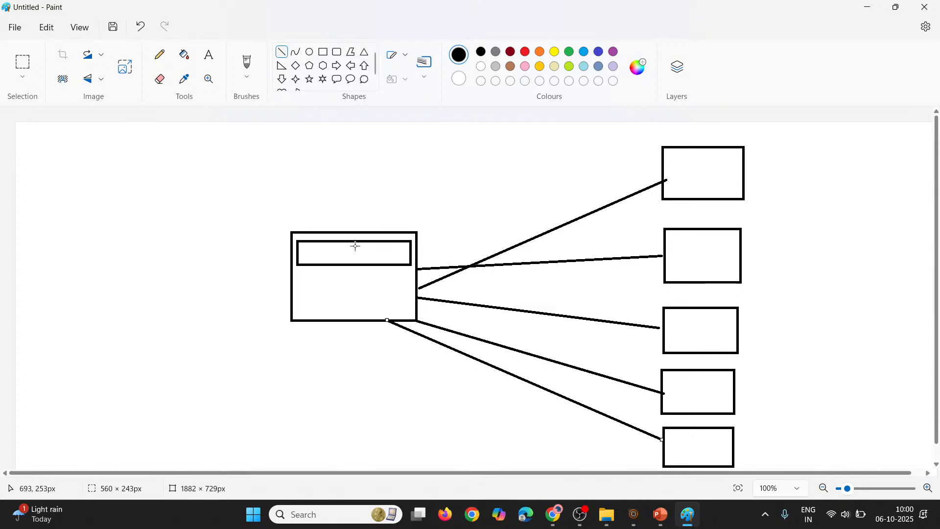
{"action": "left_click", "coordinate": [306, 267]}
{"action": "mouse_move", "coordinate": [241, 233]}
{"action": "left_mouse_down"}
{"action": "mouse_move", "coordinate": [263, 248]}
{"action": "mouse_move", "coordinate": [287, 179]}
{"action": "mouse_move", "coordinate": [263, 214]}
{"action": "left_mouse_up"}
{"action": "key", "text": "ctrl+z"}
Switch to the browser and open CRXDE Lite in a new tab
{"action": "left_click", "coordinate": [869, 5]}
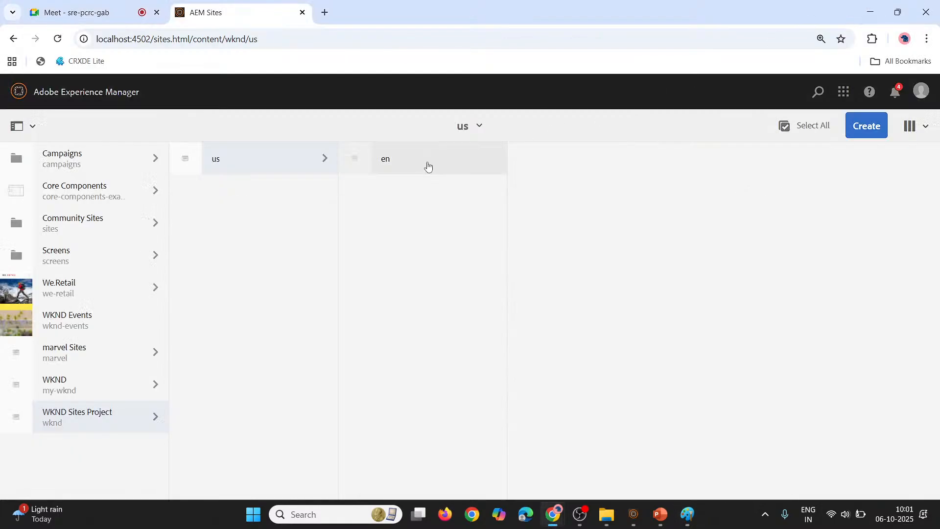
{"action": "left_click", "coordinate": [324, 10]}
{"action": "type", "text": "crxde"}
{"action": "key", "text": "Return"}
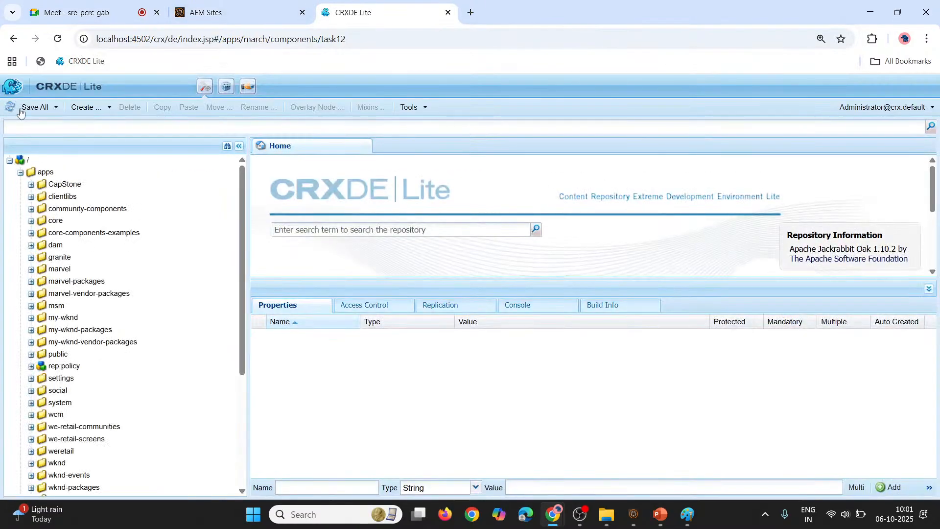
Collapse the apps folder and expand the repository tree down to /conf/wknd/settings/wcm/templates
{"action": "left_click", "coordinate": [22, 172]}
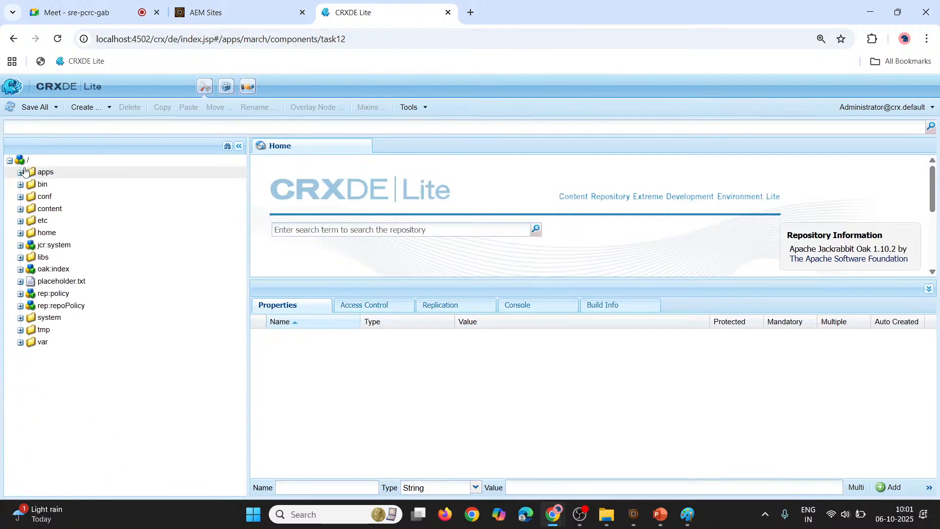
{"action": "left_click", "coordinate": [20, 196]}
{"action": "left_click", "coordinate": [16, 201]}
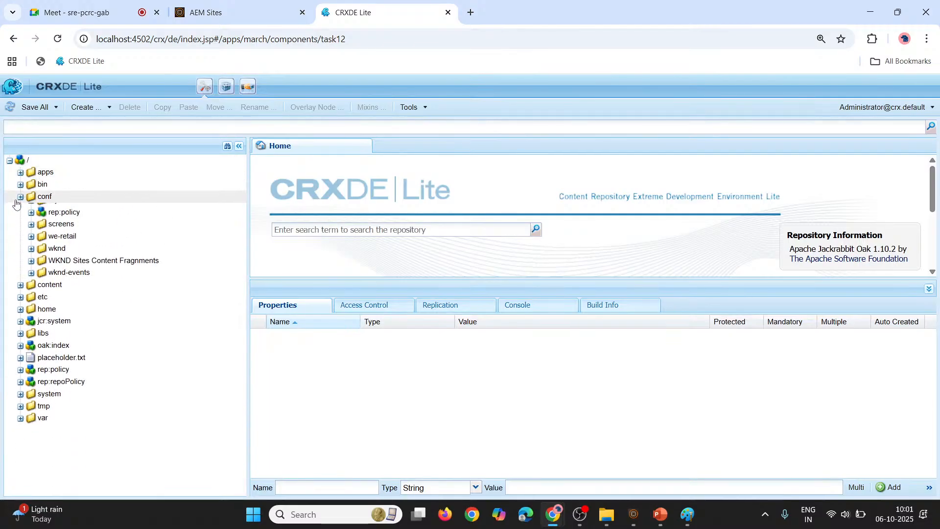
{"action": "left_click", "coordinate": [16, 202]}
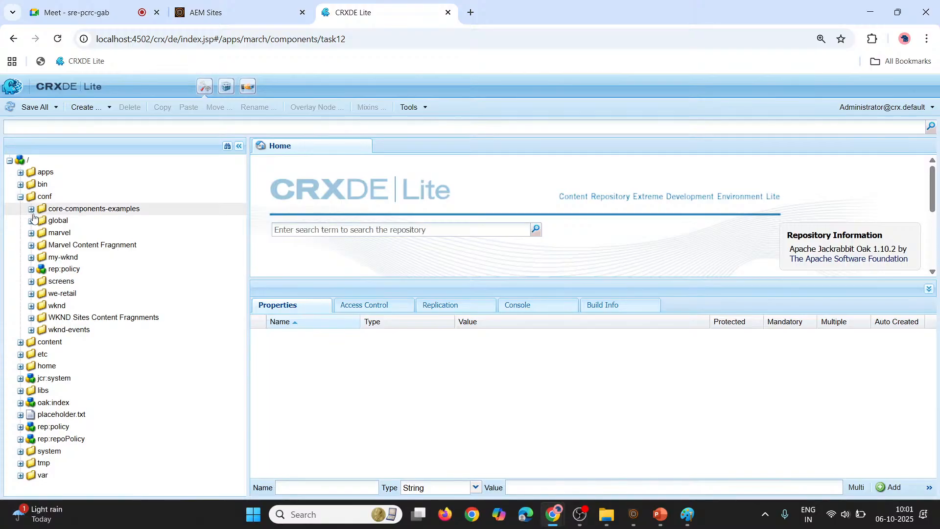
{"action": "left_click", "coordinate": [32, 306]}
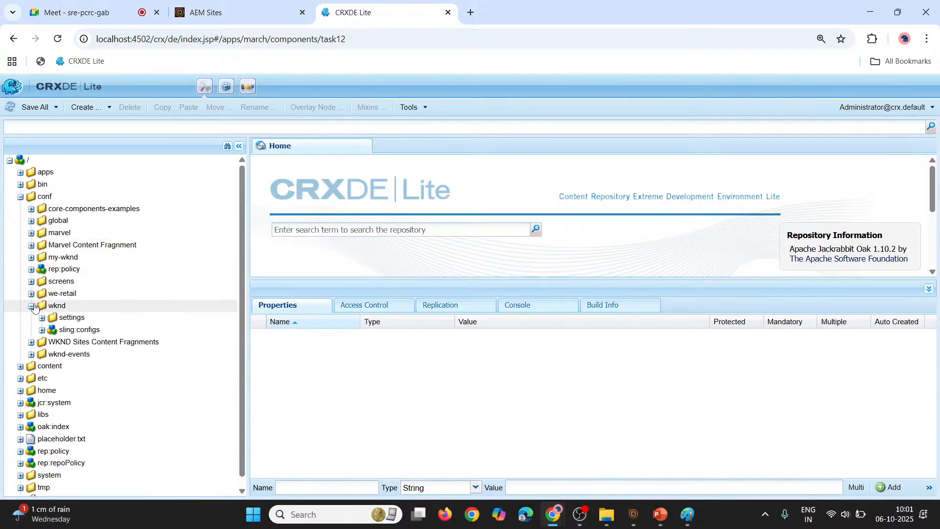
{"action": "left_click", "coordinate": [43, 318]}
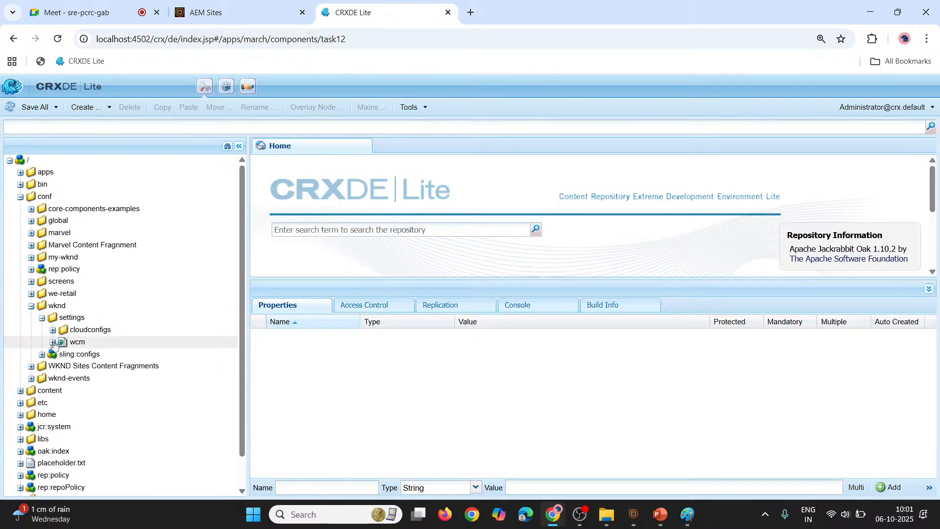
{"action": "left_click", "coordinate": [53, 343]}
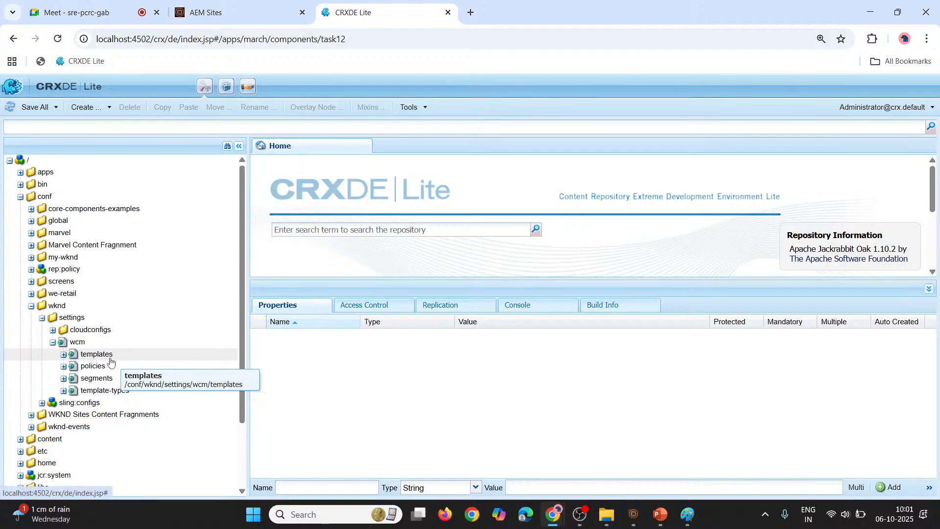
{"action": "left_click", "coordinate": [63, 355]}
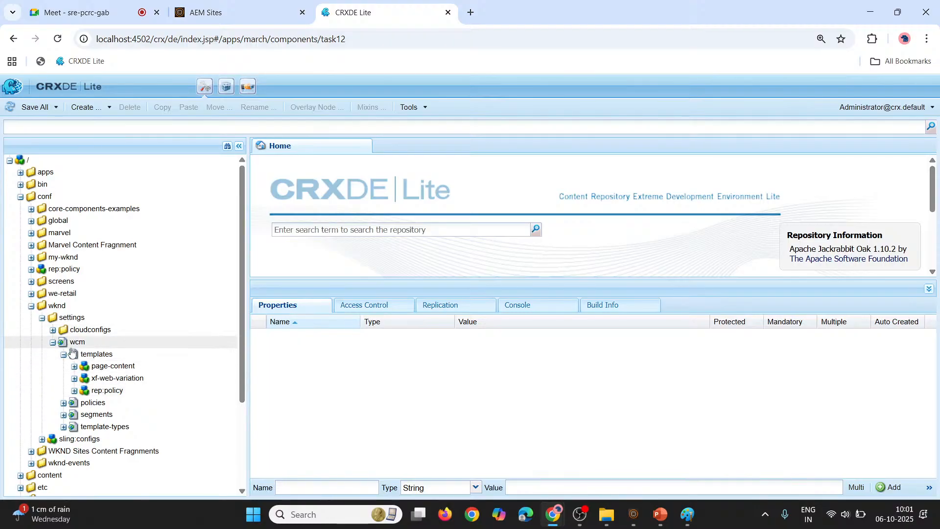
View the properties of /conf/wknd, compare with the AEM Sites page list, and expand the page-content template
{"action": "left_click", "coordinate": [57, 307]}
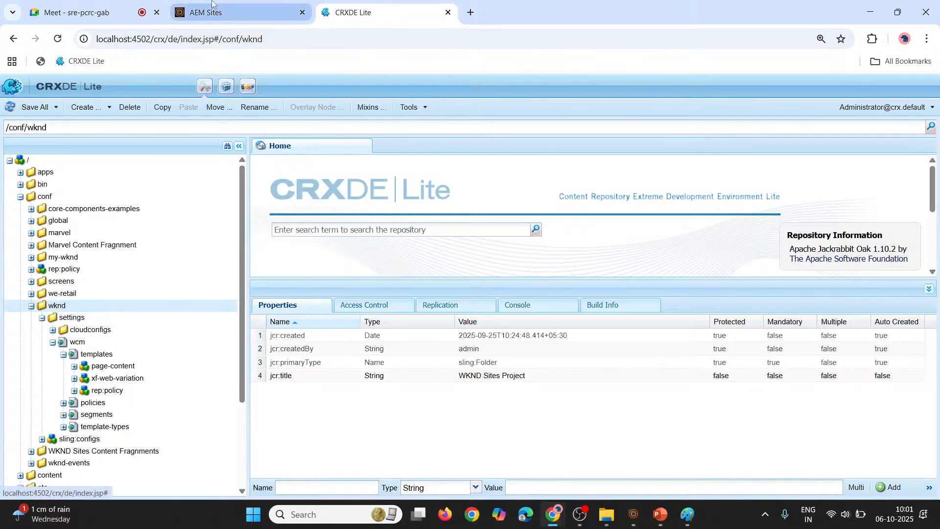
{"action": "left_click", "coordinate": [207, 17]}
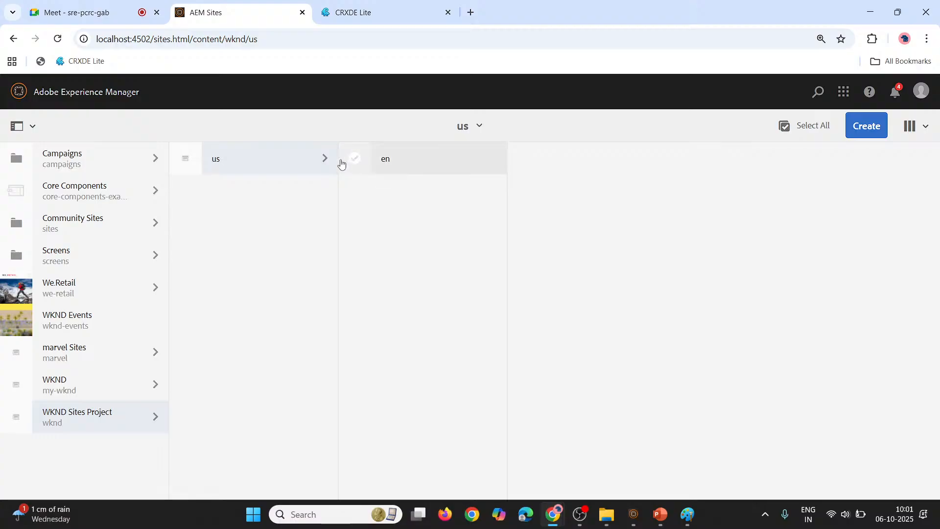
{"action": "left_click", "coordinate": [322, 4]}
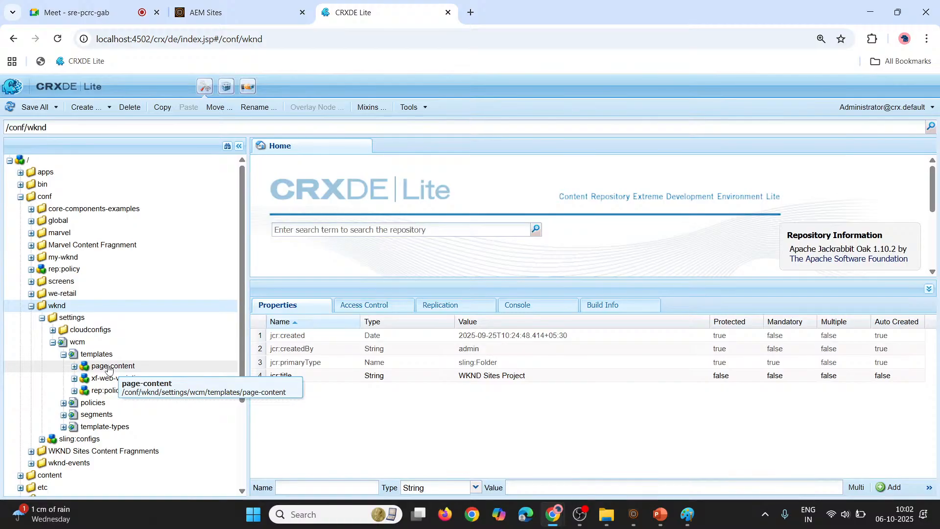
{"action": "left_click", "coordinate": [74, 368]}
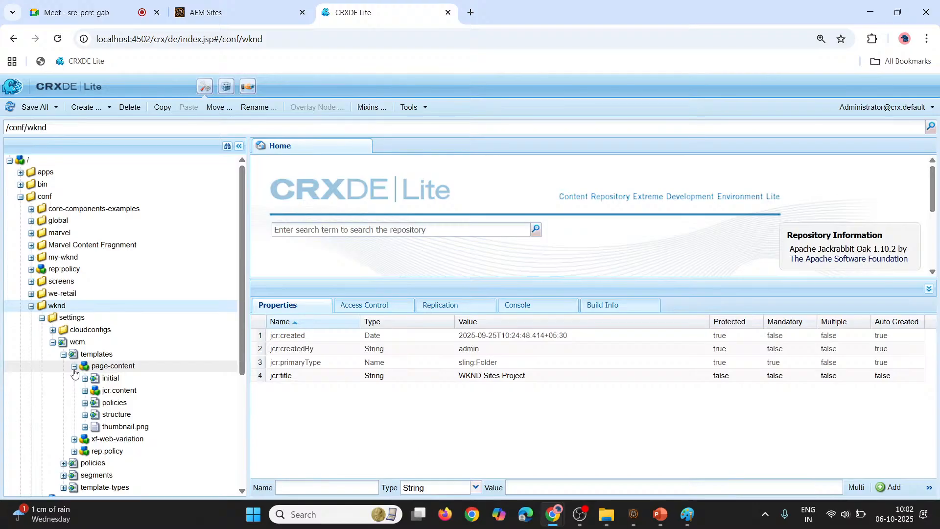
Select the en page under us in AEM Sites and check which template it uses
{"action": "left_click", "coordinate": [265, 4]}
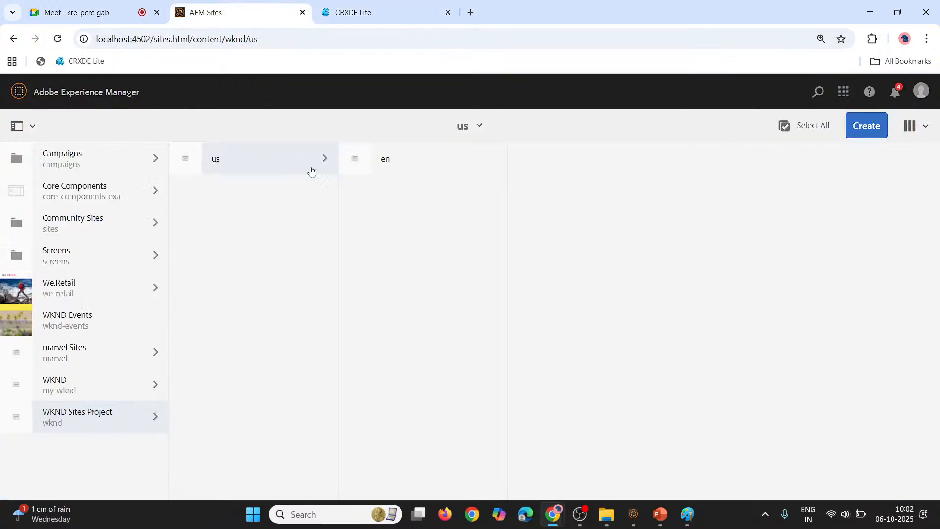
{"action": "left_click", "coordinate": [351, 168]}
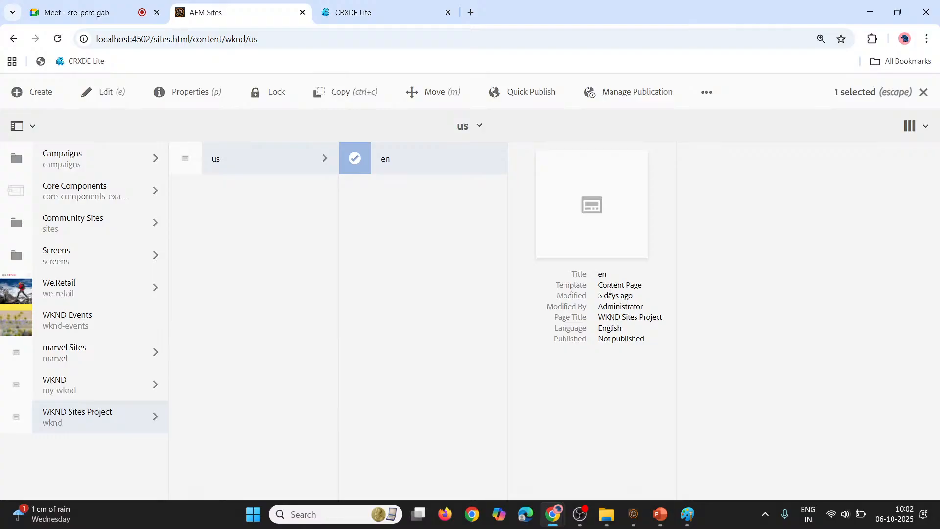
{"action": "left_click_drag", "start_coordinate": [599, 289], "coordinate": [659, 292]}
{"action": "left_click", "coordinate": [660, 292]}
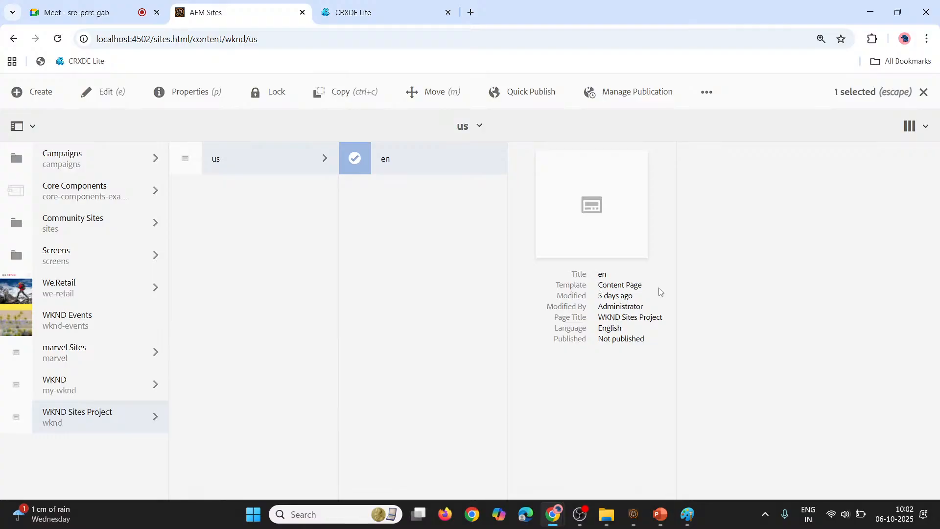
Examine the jcr:title of the page-content template's jcr:content node in CRXDE Lite, and collapse the templates folder
{"action": "left_click", "coordinate": [380, 8]}
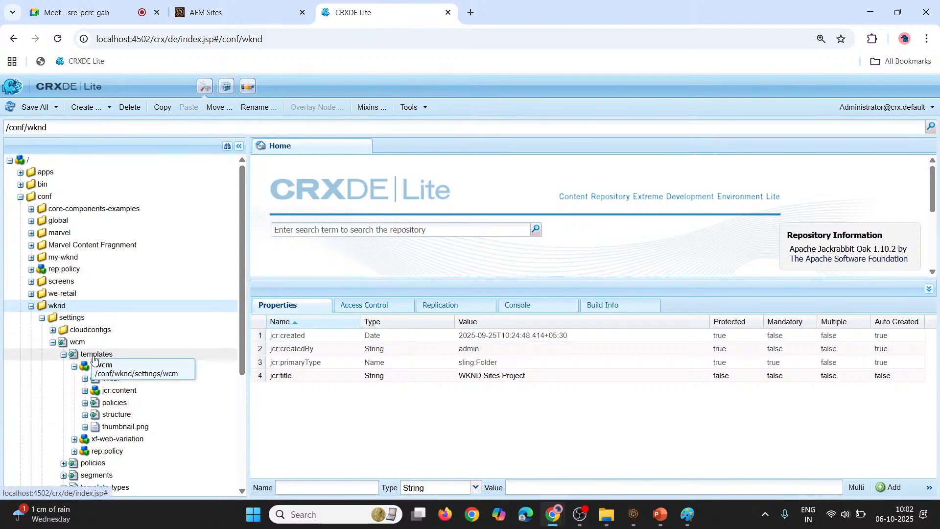
{"action": "left_click", "coordinate": [111, 367]}
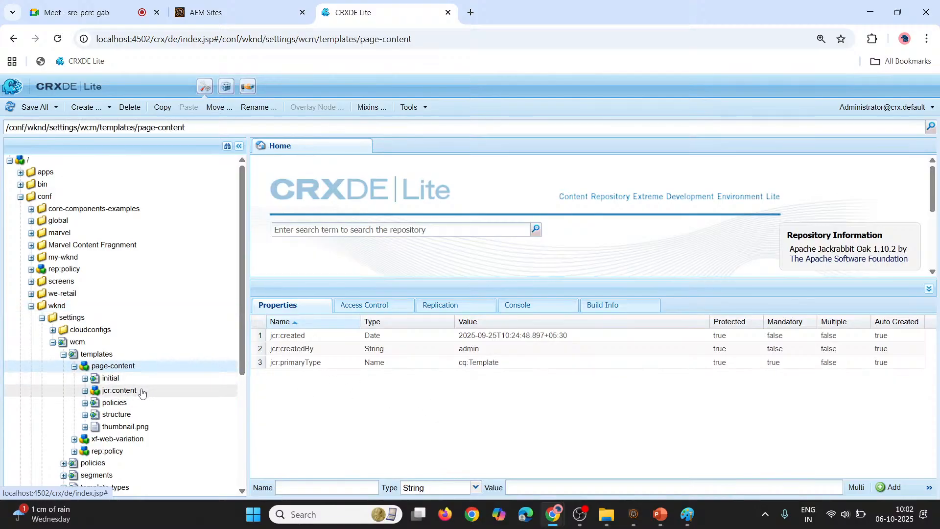
{"action": "left_click", "coordinate": [142, 392]}
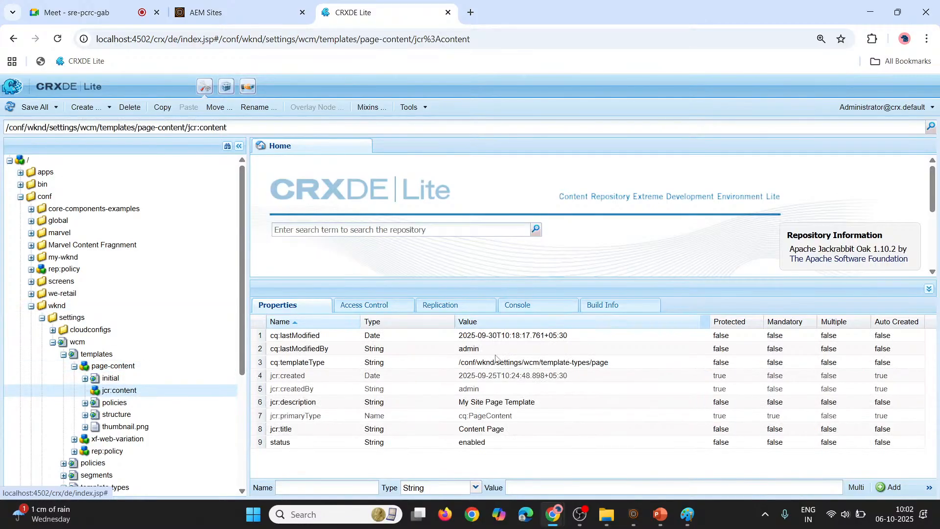
{"action": "double_click", "coordinate": [520, 432]}
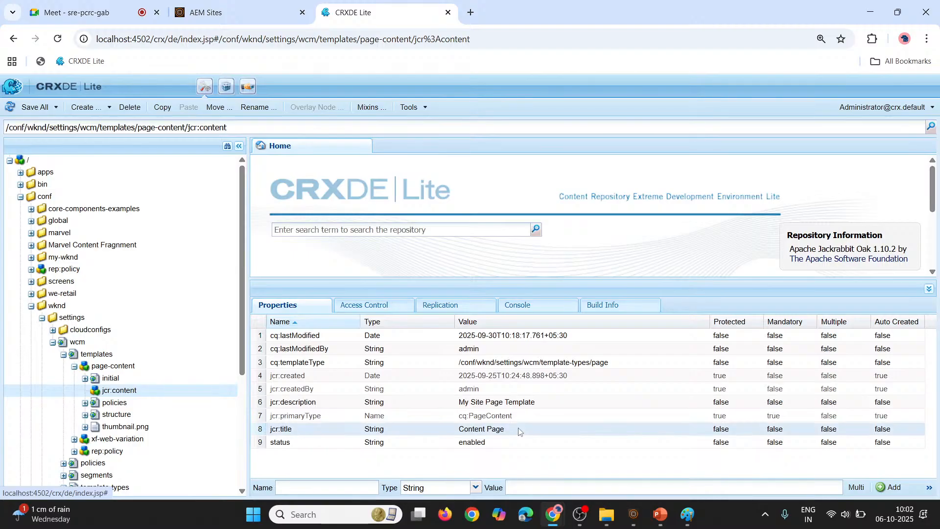
{"action": "left_click_drag", "start_coordinate": [519, 431], "coordinate": [447, 428]}
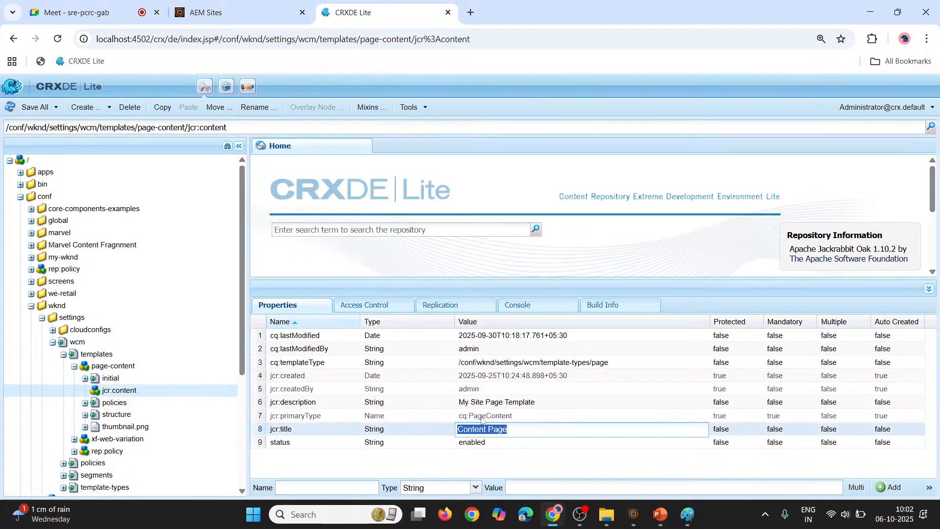
{"action": "left_click", "coordinate": [432, 480]}
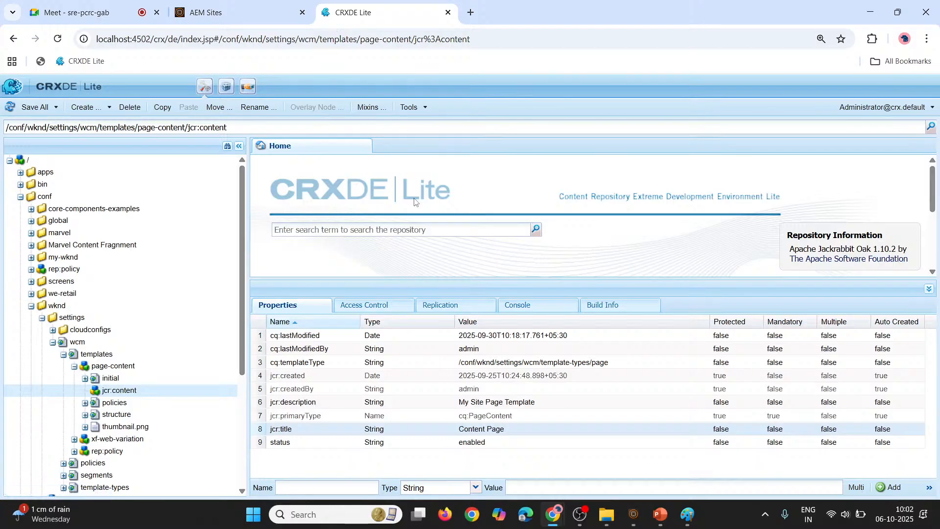
{"action": "left_click", "coordinate": [74, 367]}
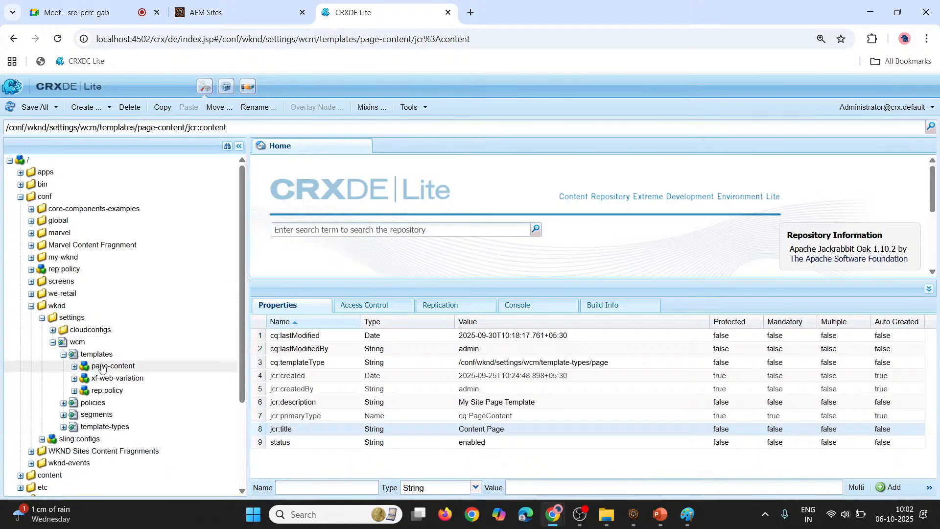
{"action": "left_click", "coordinate": [64, 355]}
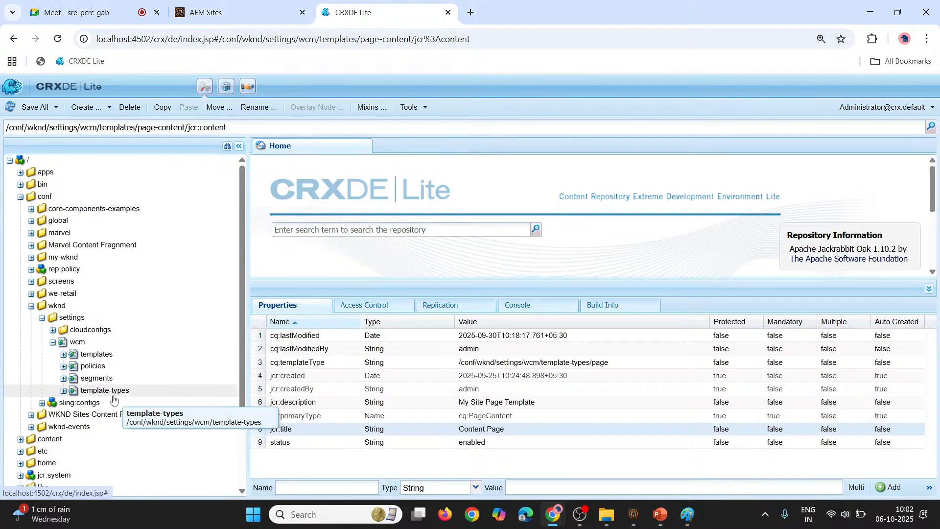
Switch to Paint and undo the entire template-to-pages diagram to get an empty canvas
{"action": "key", "text": "alt+Tab"}
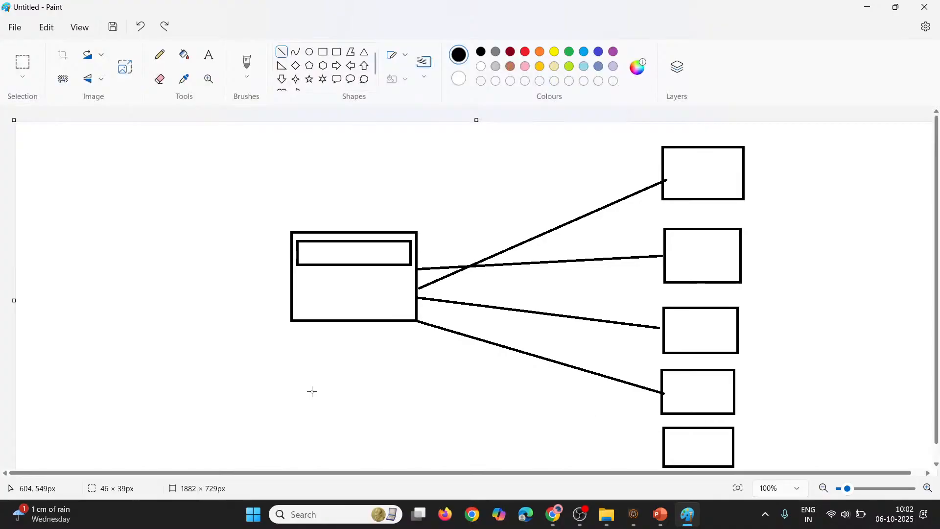
{"action": "key", "text": "ctrl+z"}
{"action": "key", "text": "ctrl+z"}
{"action": "key", "text": "ctrl+z"}
{"action": "key", "text": "ctrl+z"}
{"action": "key", "text": "ctrl+z"}
{"action": "key", "text": "ctrl+z"}
{"action": "key", "text": "ctrl+z"}
{"action": "key", "text": "ctrl+z"}
{"action": "key", "text": "ctrl+z"}
{"action": "key", "text": "ctrl+z"}
{"action": "key", "text": "ctrl+z"}
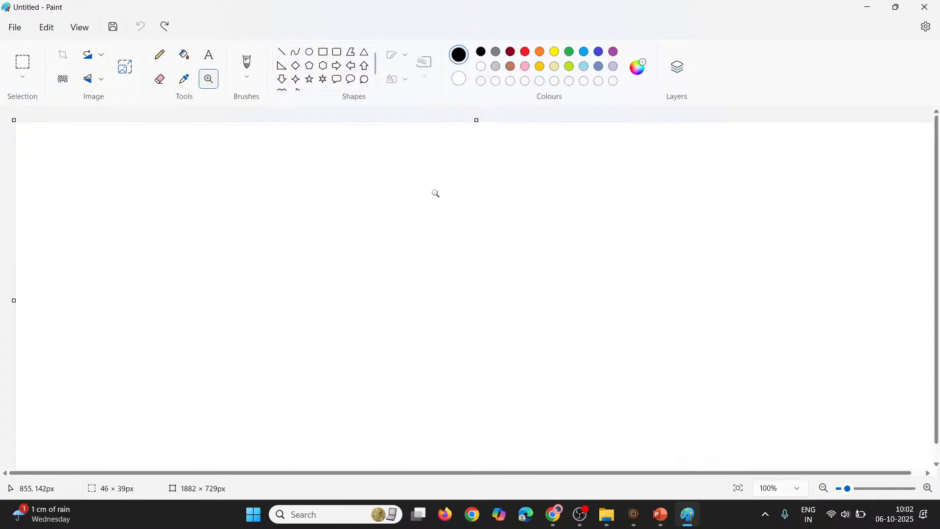
Draw a rectangle about 195 × 159 px near the middle of the empty canvas
{"action": "left_click", "coordinate": [323, 51]}
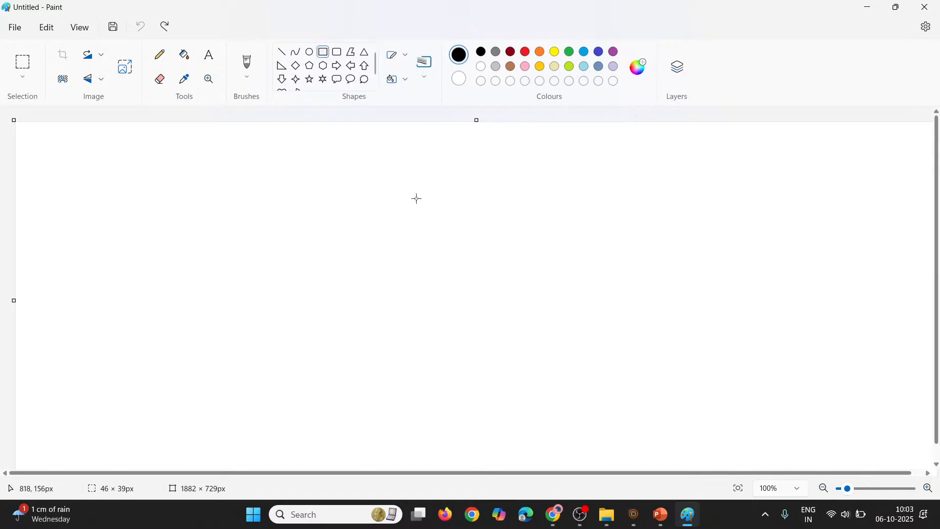
{"action": "left_click_drag", "start_coordinate": [417, 199], "coordinate": [513, 277]}
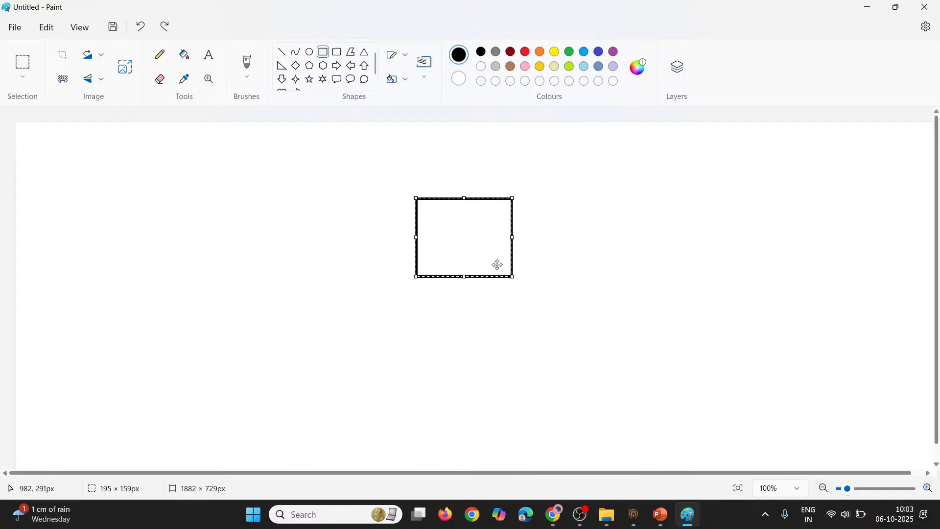
Draw a smaller rectangle about 112 × 98 px beside the first one and connect the two with a straight line
{"action": "left_click", "coordinate": [361, 235]}
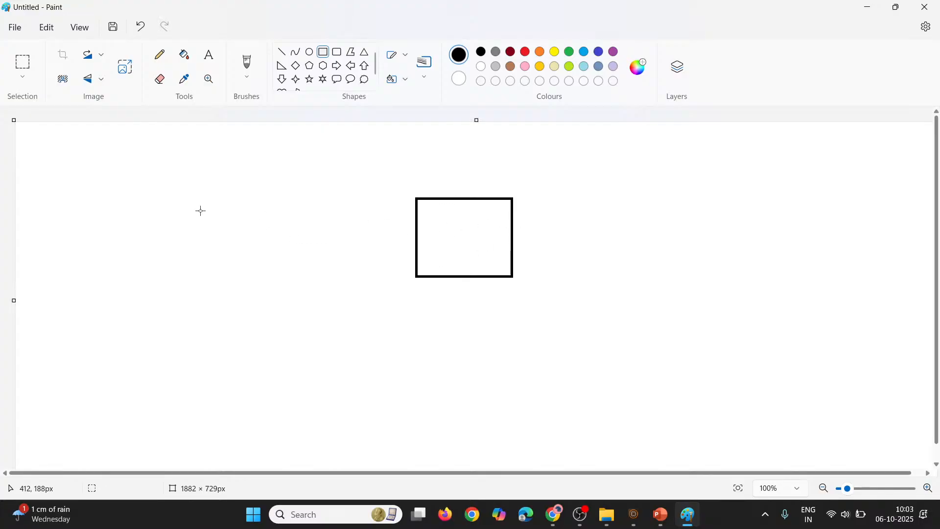
{"action": "left_click_drag", "start_coordinate": [195, 210], "coordinate": [253, 259]}
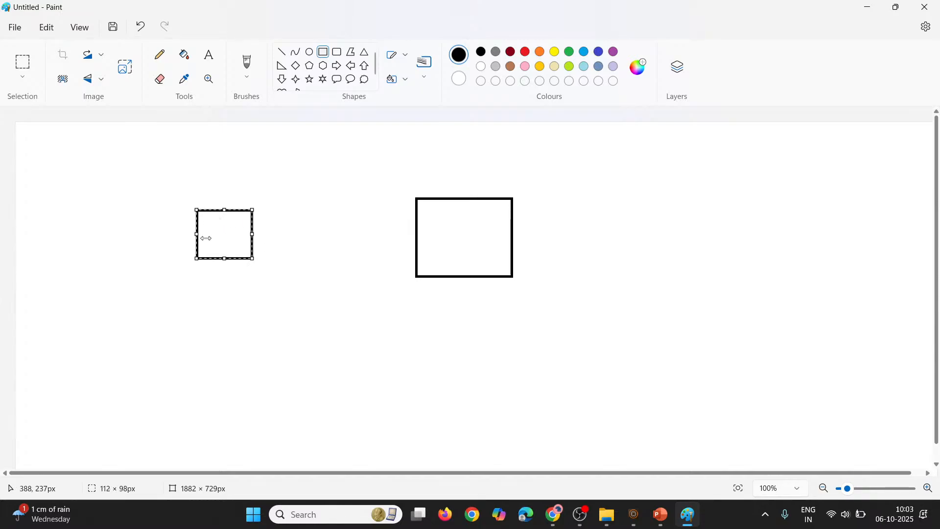
{"action": "left_click", "coordinate": [244, 194]}
{"action": "left_click", "coordinate": [281, 52]}
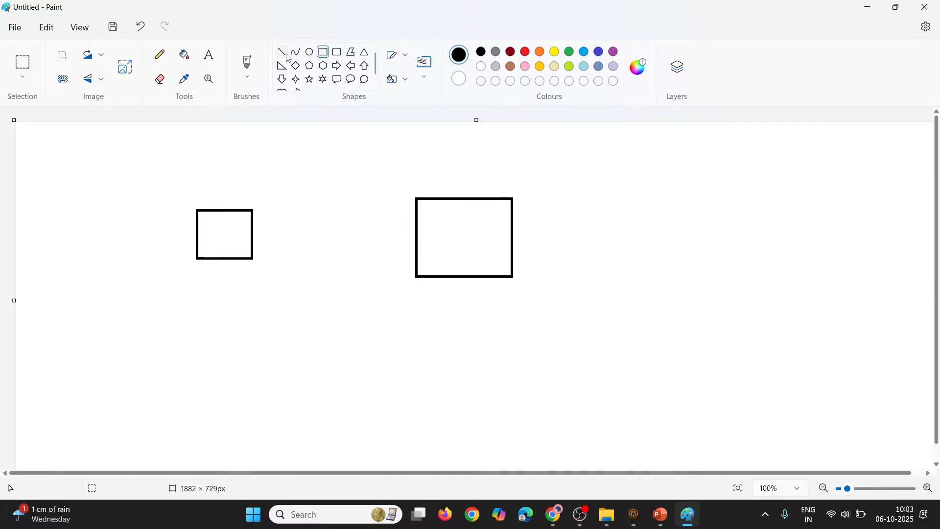
{"action": "left_click_drag", "start_coordinate": [252, 238], "coordinate": [418, 240]}
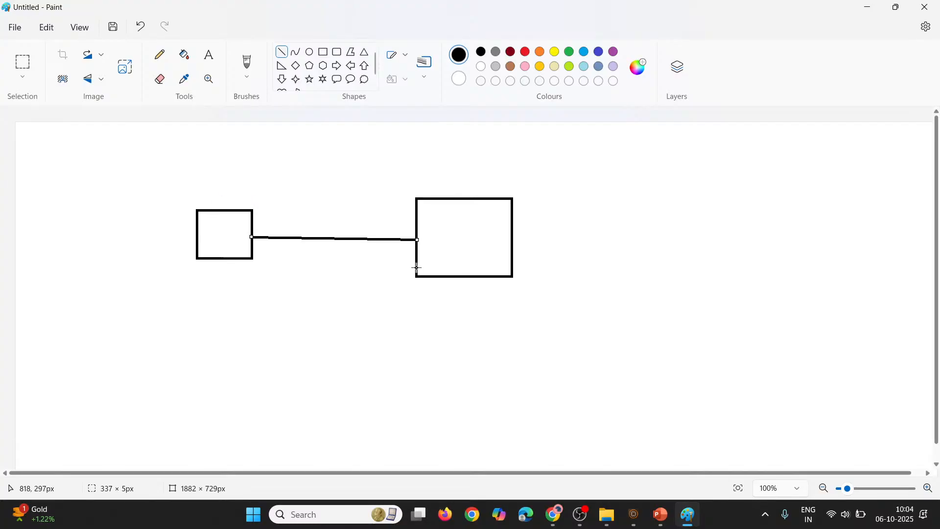
Switch to CRXDE Lite and expand template-types under /conf/wknd/settings/wcm to examine its page, demoPage and xf nodes
{"action": "key", "text": "alt+Tab"}
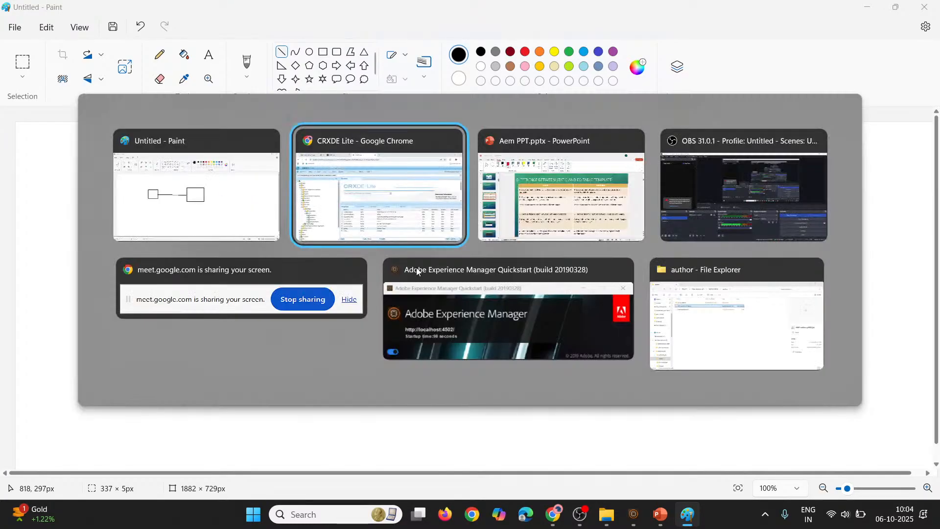
{"action": "left_click", "coordinate": [63, 390]}
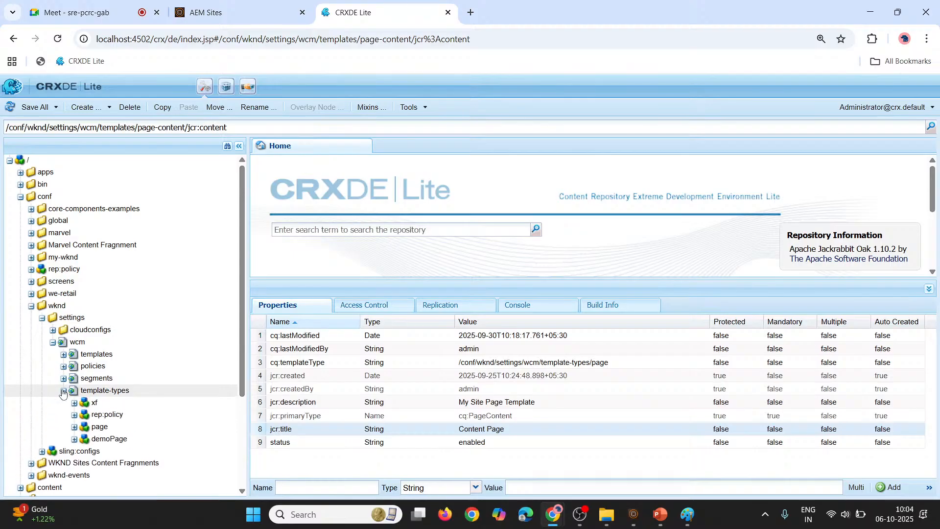
{"action": "scroll", "coordinate": [85, 343], "scroll_direction": "down", "scroll_amount": 1}
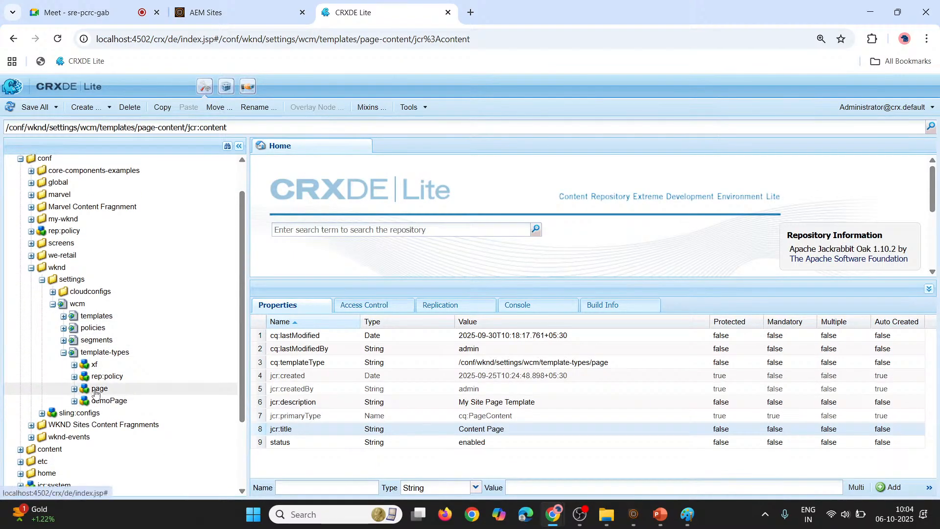
{"action": "double_click", "coordinate": [96, 391]}
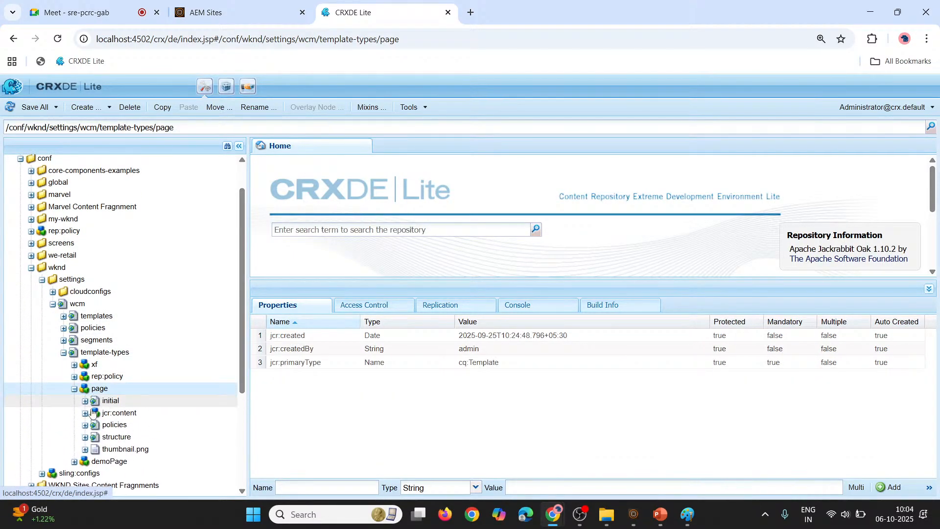
{"action": "double_click", "coordinate": [101, 462]}
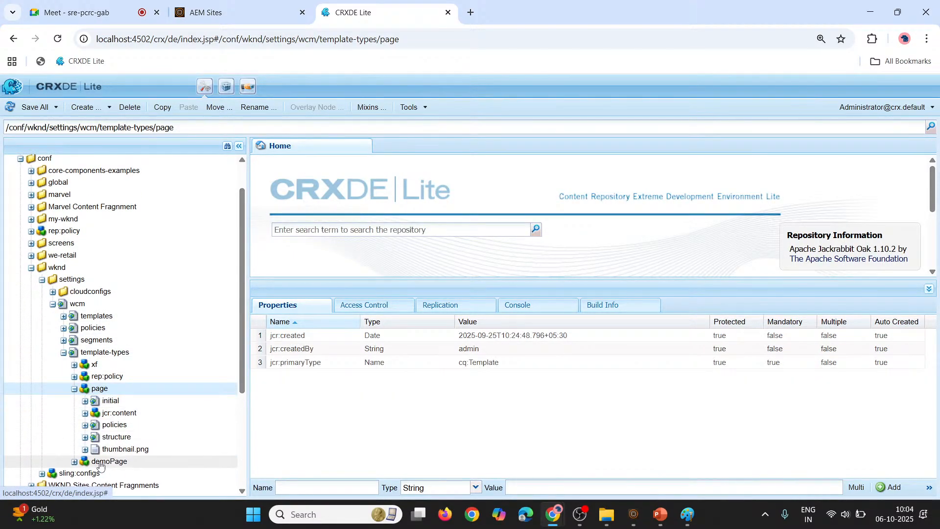
{"action": "double_click", "coordinate": [95, 371]}
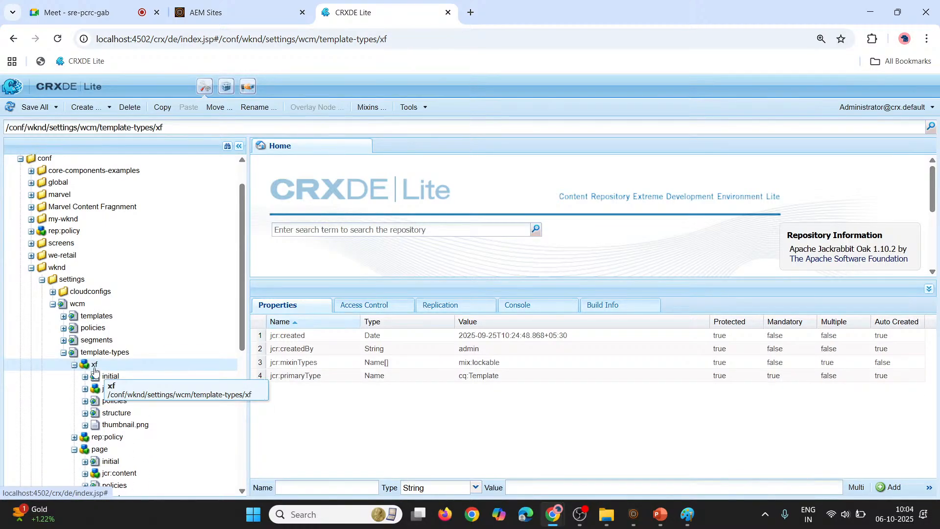
{"action": "scroll", "coordinate": [95, 371], "scroll_direction": "down", "scroll_amount": 5}
Collapse the demoPage, page and xf template types and their parent folders up to wknd under conf
{"action": "left_click", "coordinate": [75, 371]}
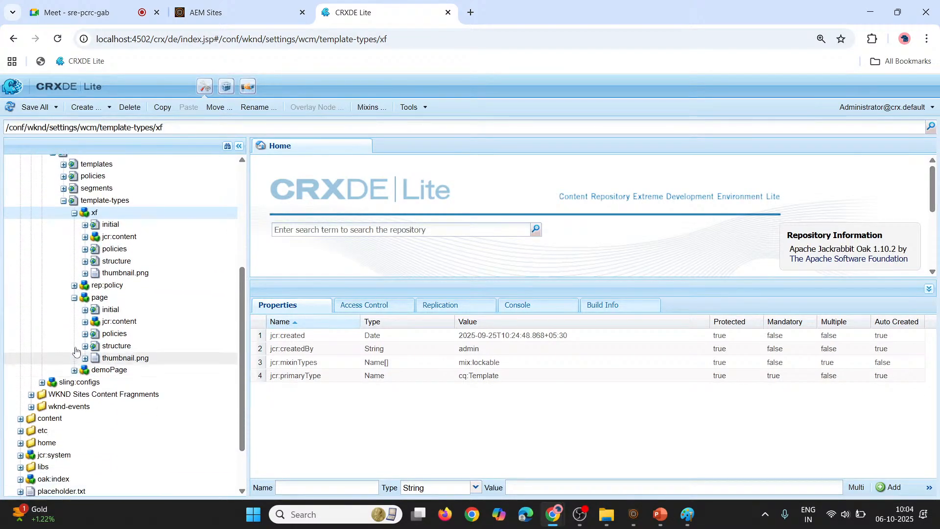
{"action": "left_click", "coordinate": [74, 298]}
{"action": "scroll", "coordinate": [79, 299], "scroll_direction": "up", "scroll_amount": 3}
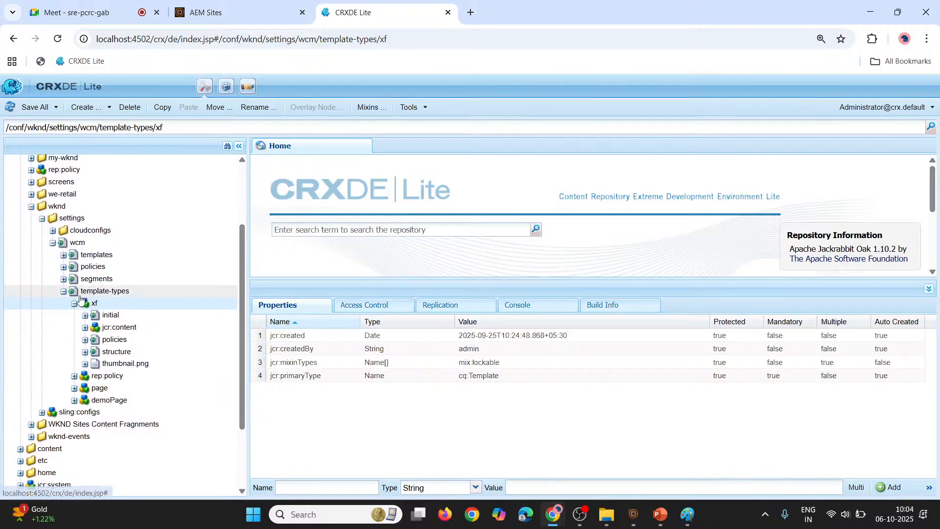
{"action": "left_click", "coordinate": [75, 303]}
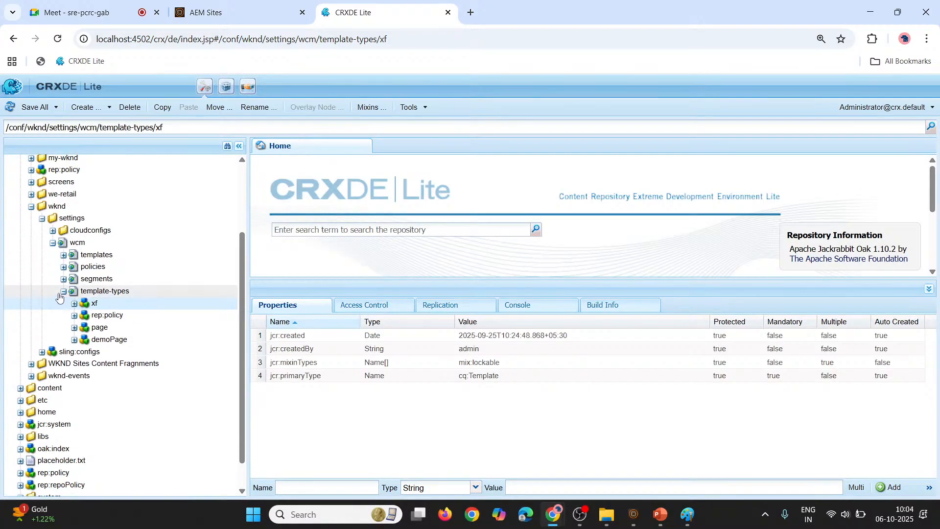
{"action": "left_click", "coordinate": [63, 292]}
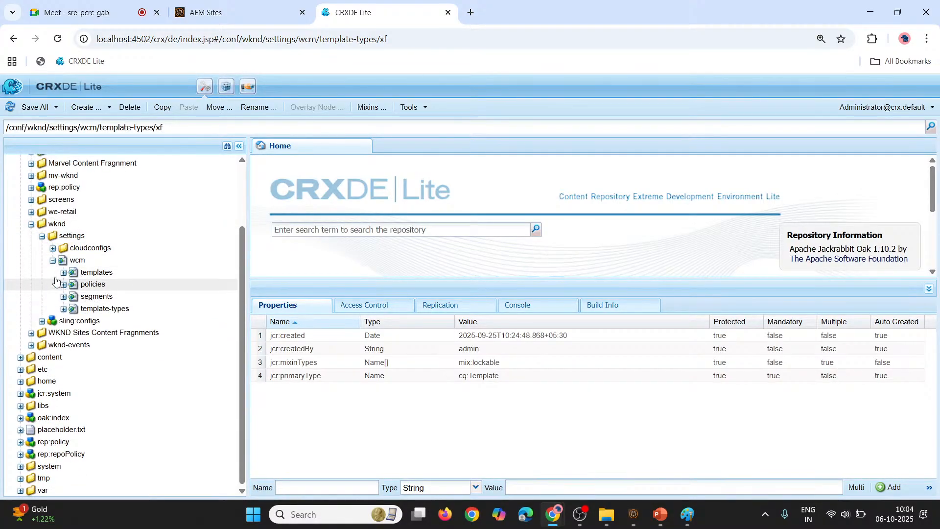
{"action": "left_click", "coordinate": [53, 260]}
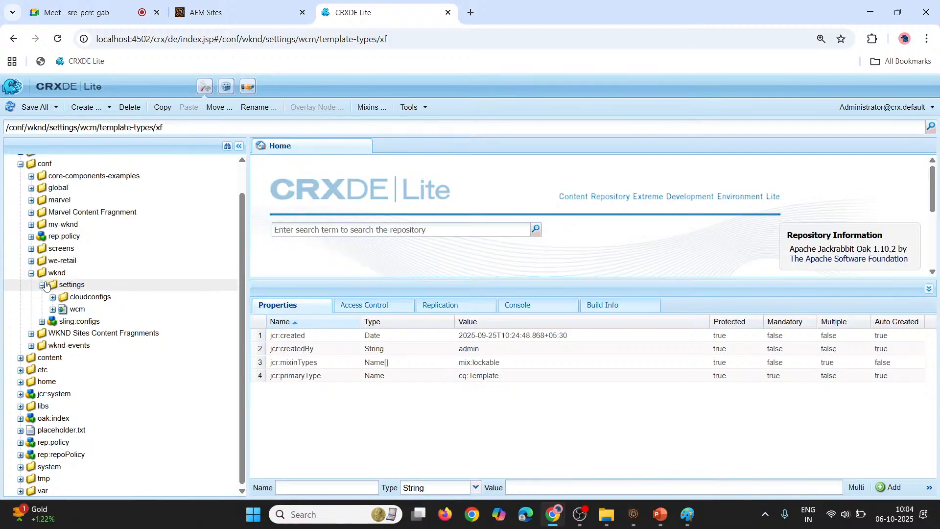
{"action": "left_click", "coordinate": [43, 285]}
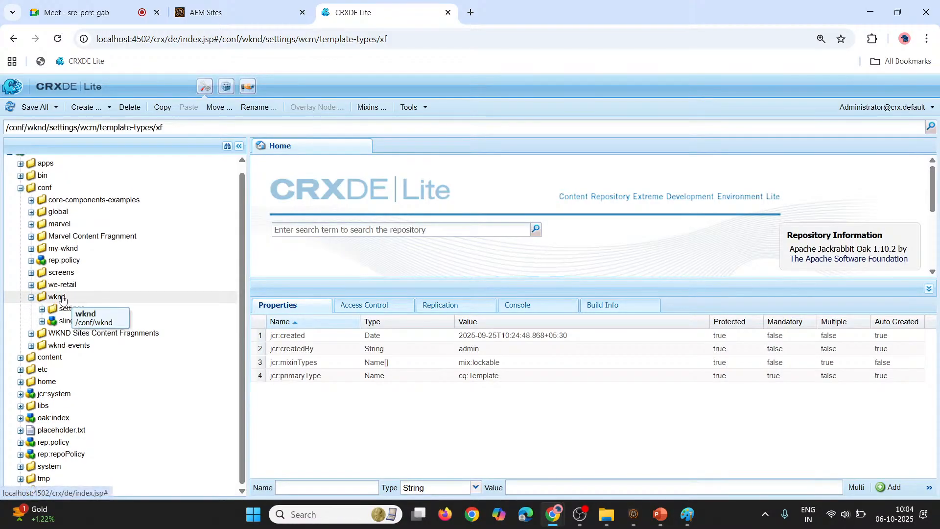
{"action": "left_click", "coordinate": [31, 297]}
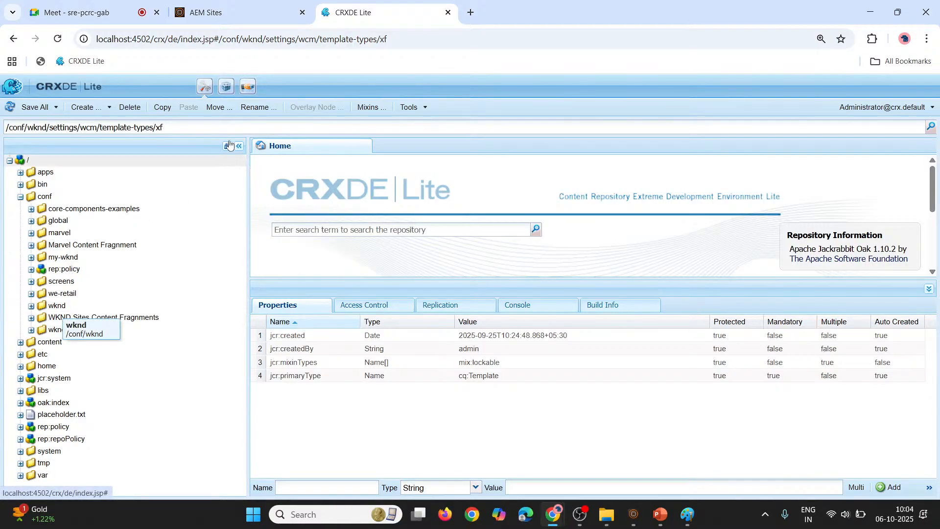
Go to AEM's general tools and open the Configuration Browser
{"action": "left_click", "coordinate": [258, 15]}
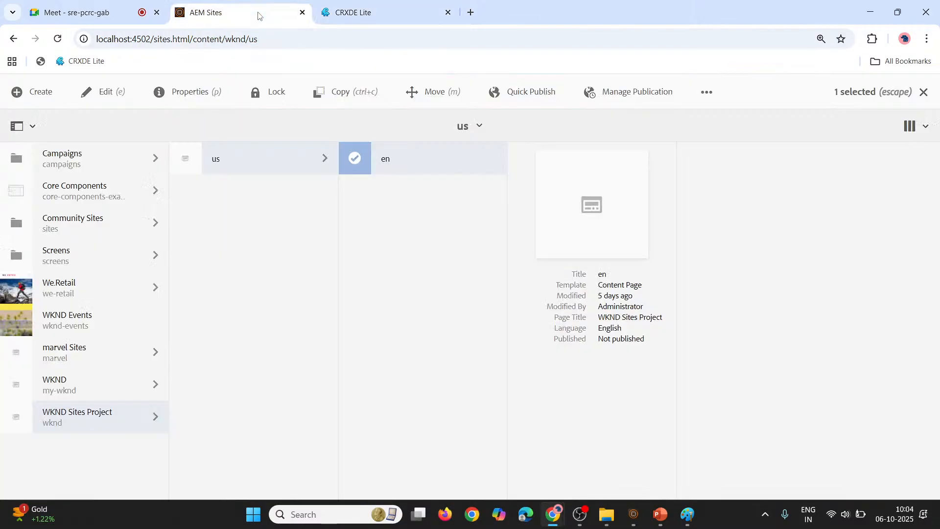
{"action": "left_click", "coordinate": [12, 39]}
{"action": "left_click", "coordinate": [99, 95]}
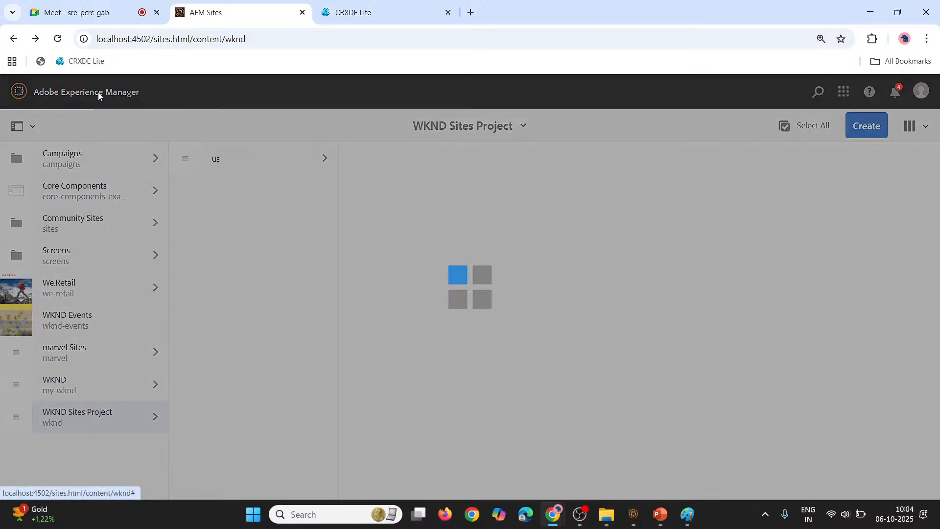
{"action": "left_click", "coordinate": [19, 156]}
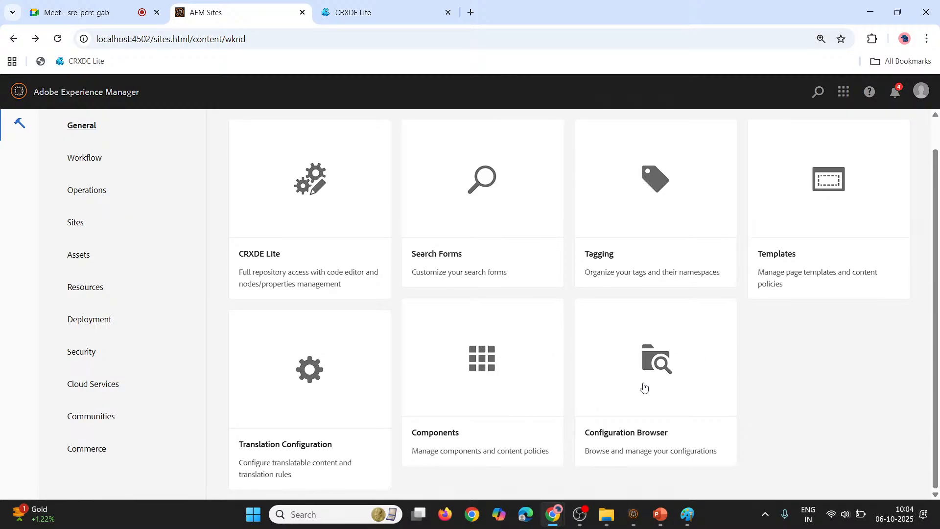
{"action": "left_click", "coordinate": [644, 387]}
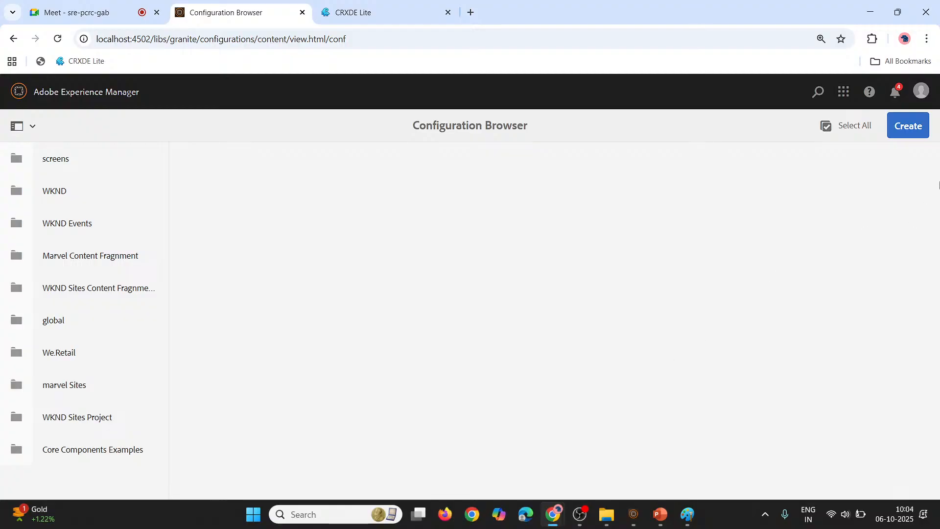
Start a new configuration and enable Editable Templates for it
{"action": "left_click", "coordinate": [920, 125]}
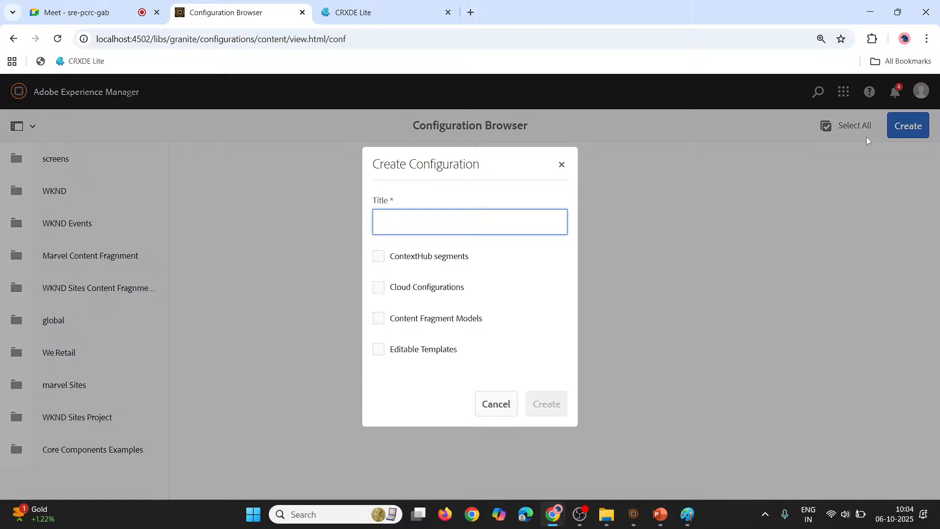
{"action": "left_click", "coordinate": [383, 349]}
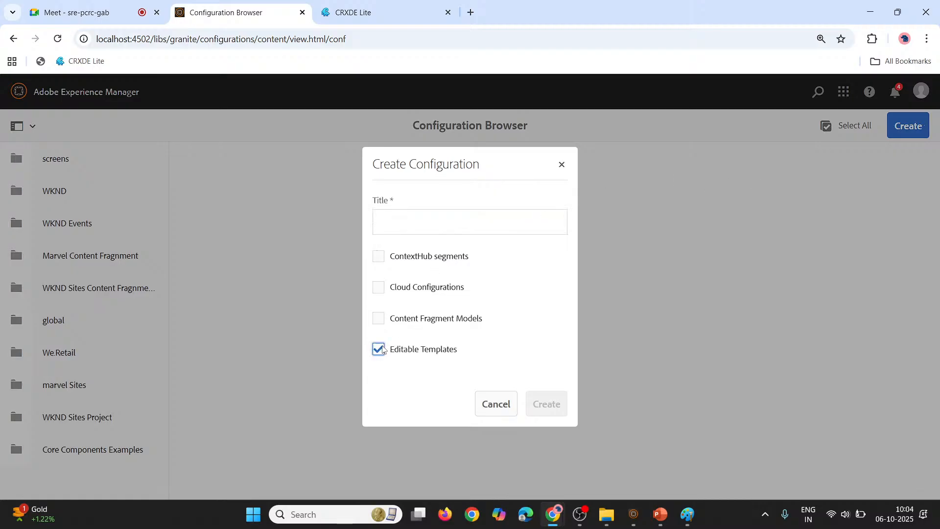
{"action": "left_click", "coordinate": [470, 356]}
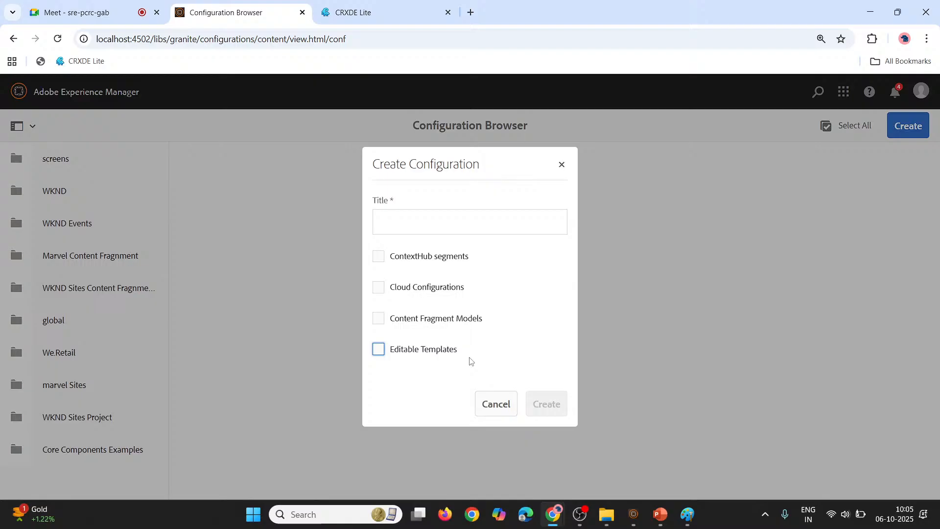
{"action": "left_click", "coordinate": [378, 352]}
Enter "Wknd Custom ET" as the configuration's title
{"action": "left_click", "coordinate": [462, 219]}
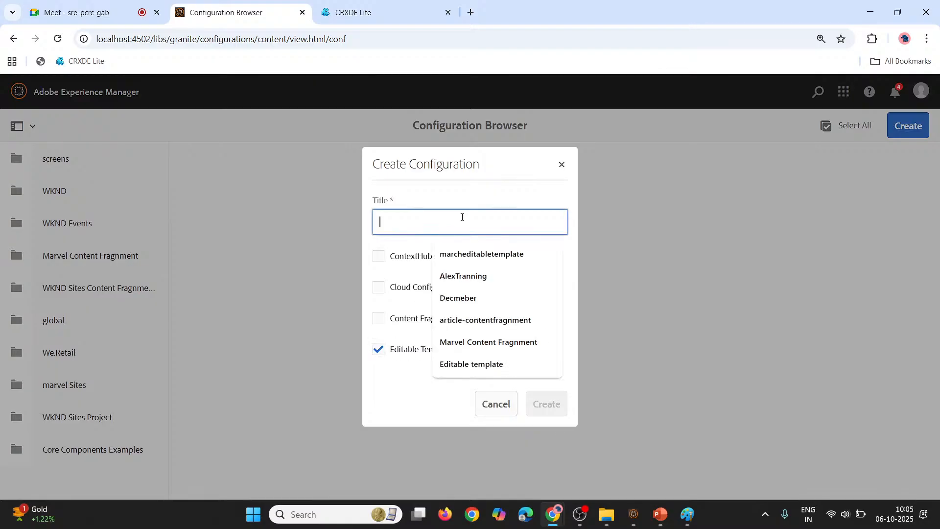
{"action": "type", "text": "Wkn"}
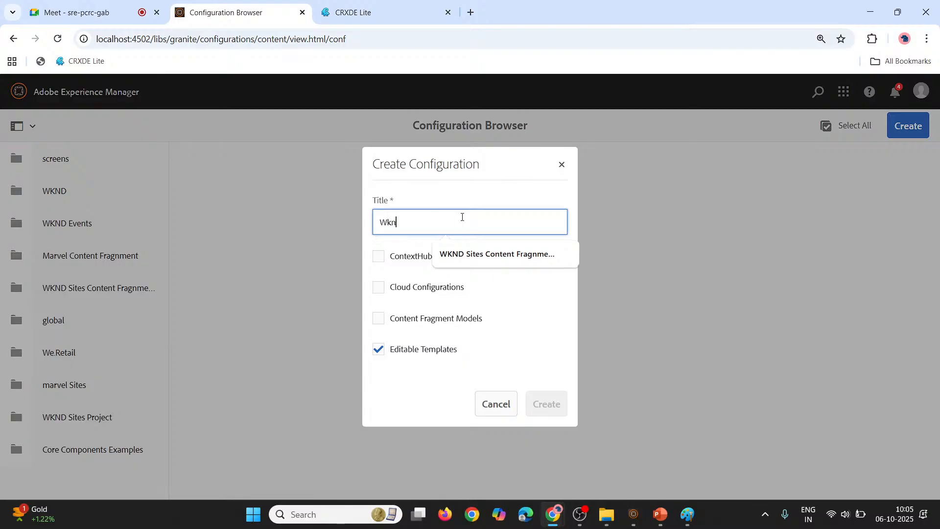
{"action": "type", "text": "k"}
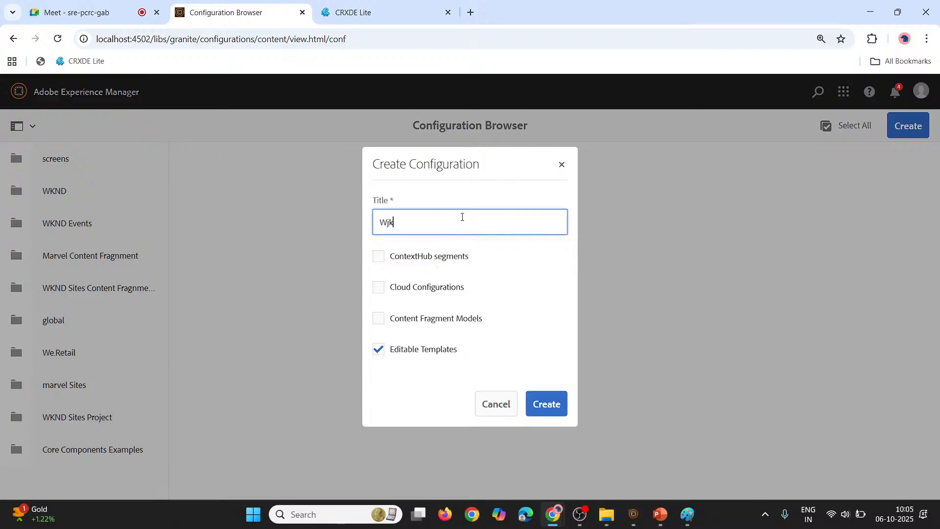
{"action": "key", "text": "BackSpace"}
{"action": "type", "text": "k"}
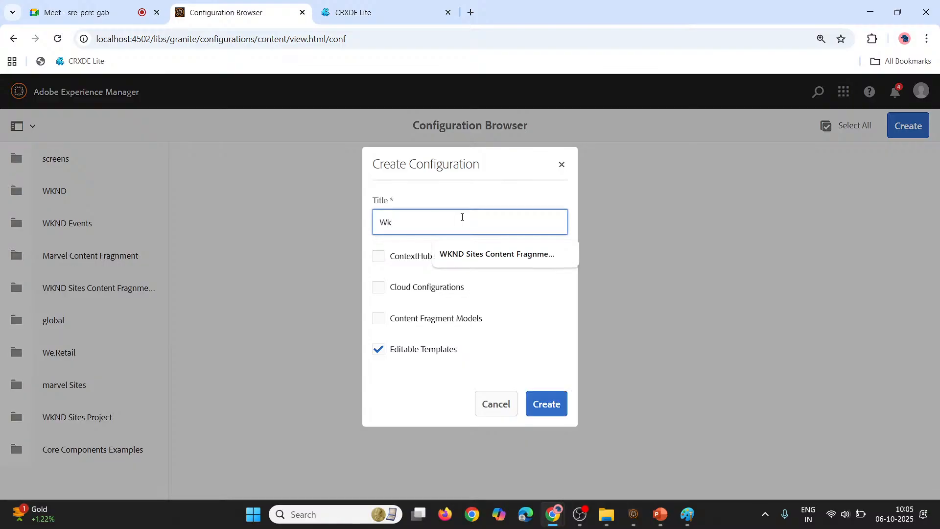
{"action": "type", "text": "nd Custom E"}
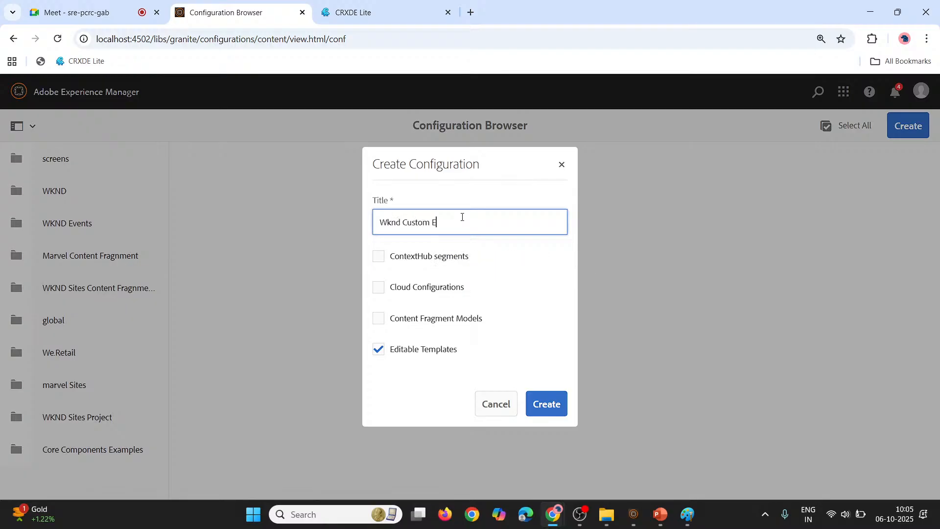
{"action": "type", "text": "T"}
{"action": "left_click_drag", "start_coordinate": [462, 224], "coordinate": [350, 213]}
Create the configuration with Cloud Configurations disabled and only Editable Templates enabled
{"action": "left_click", "coordinate": [546, 290]}
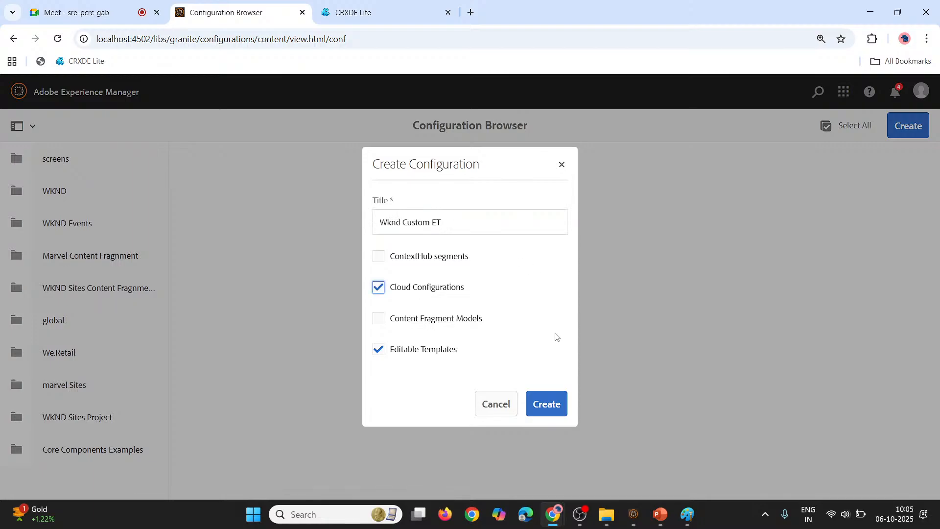
{"action": "left_click", "coordinate": [378, 292]}
{"action": "left_click", "coordinate": [565, 403]}
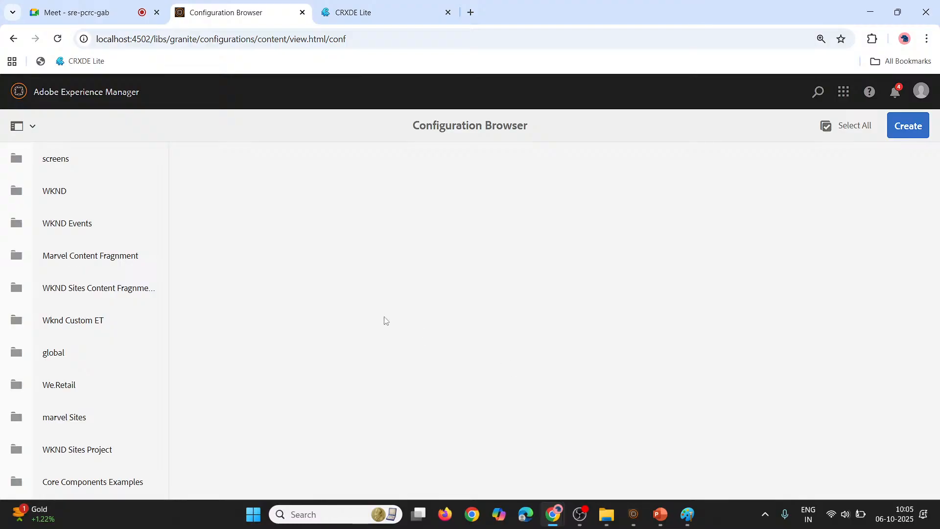
Look for the new configuration under conf in CRXDE Lite, and reload the Configuration Browser to check its list
{"action": "left_click", "coordinate": [345, 9]}
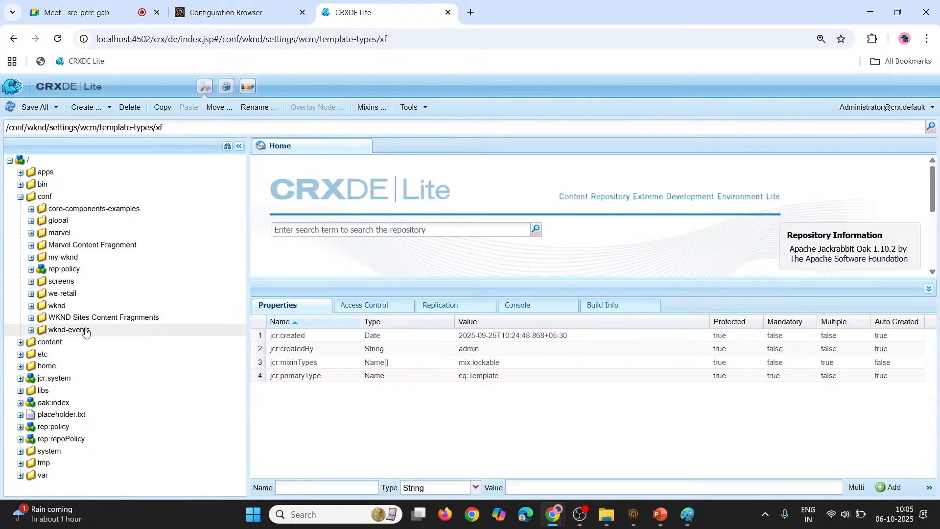
{"action": "left_click", "coordinate": [234, 3]}
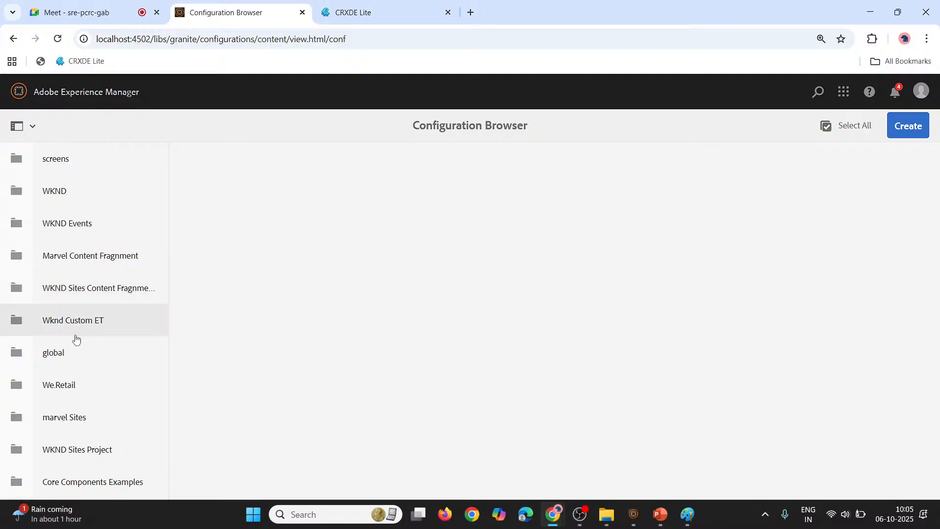
{"action": "left_click", "coordinate": [60, 39]}
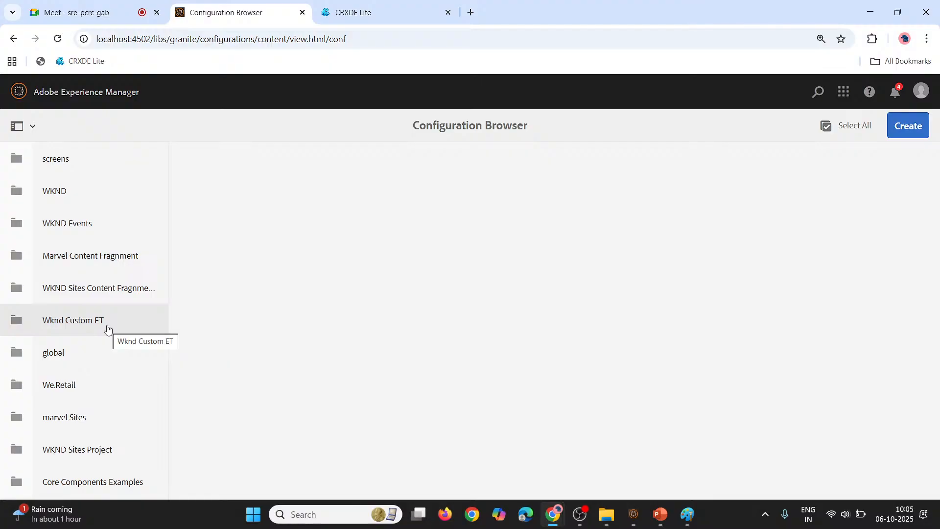
{"action": "mouse_move", "coordinate": [528, 126]}
{"action": "left_mouse_down"}
{"action": "mouse_move", "coordinate": [473, 125]}
{"action": "mouse_move", "coordinate": [528, 126]}
{"action": "left_mouse_up"}
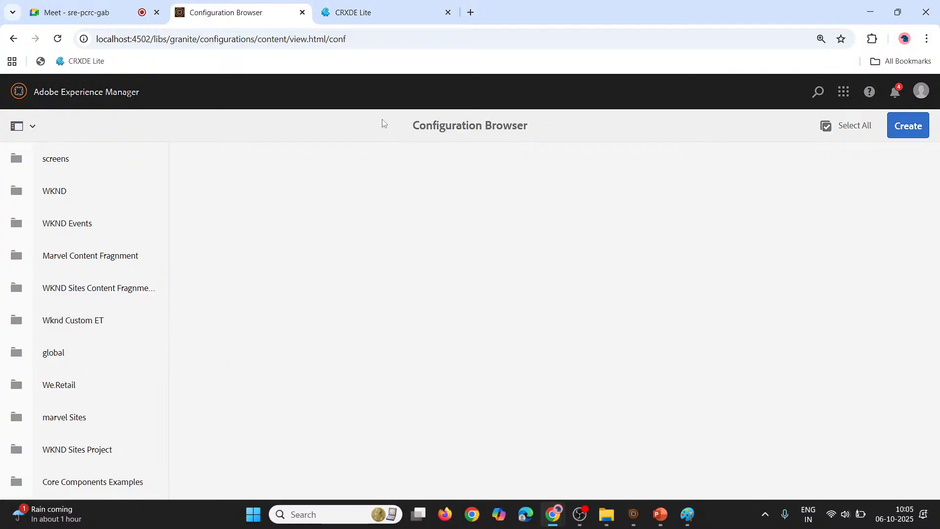
Refresh the conf node in CRXDE Lite and expand Wknd Custom ET down to settings/wcm
{"action": "left_click", "coordinate": [414, 12]}
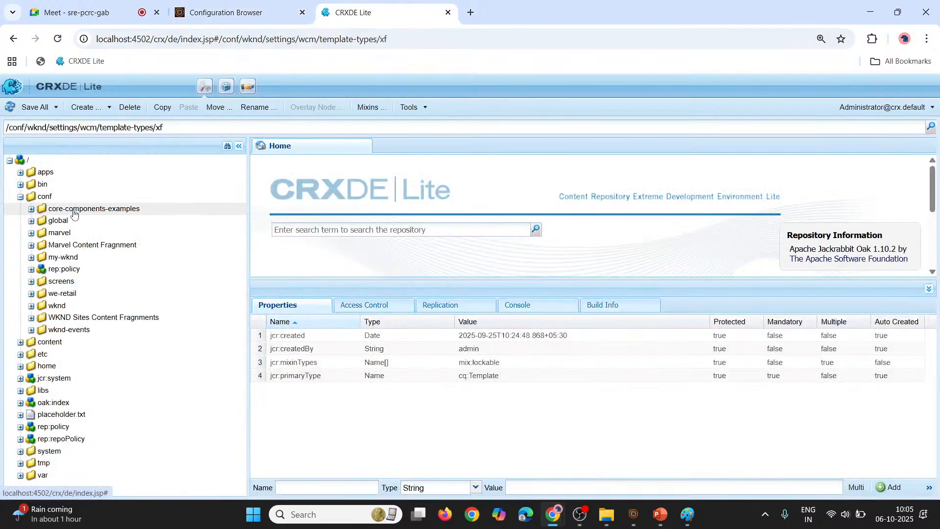
{"action": "left_click", "coordinate": [49, 198]}
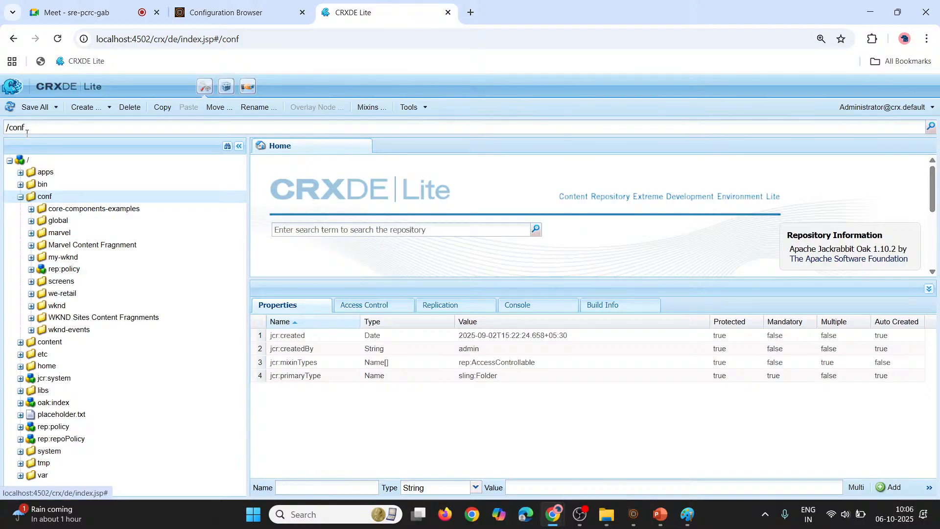
{"action": "right_click", "coordinate": [45, 197]}
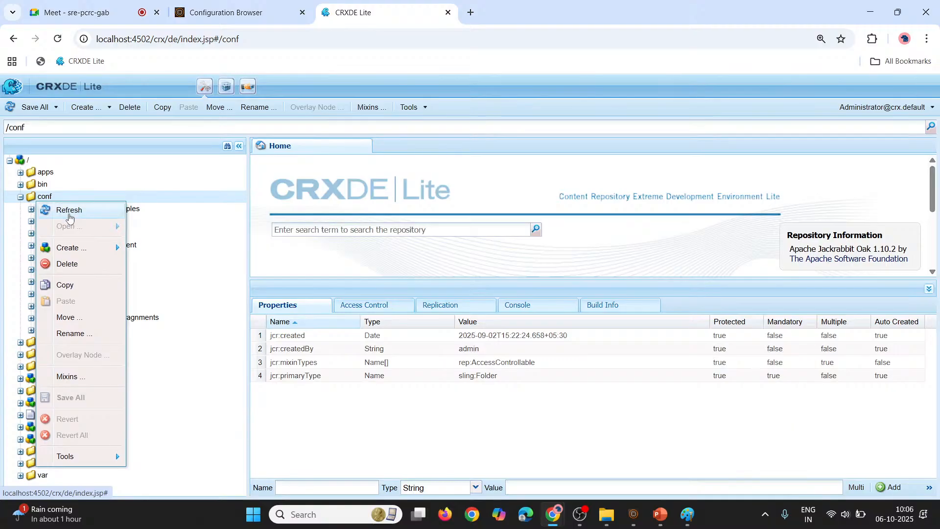
{"action": "left_click", "coordinate": [69, 218]}
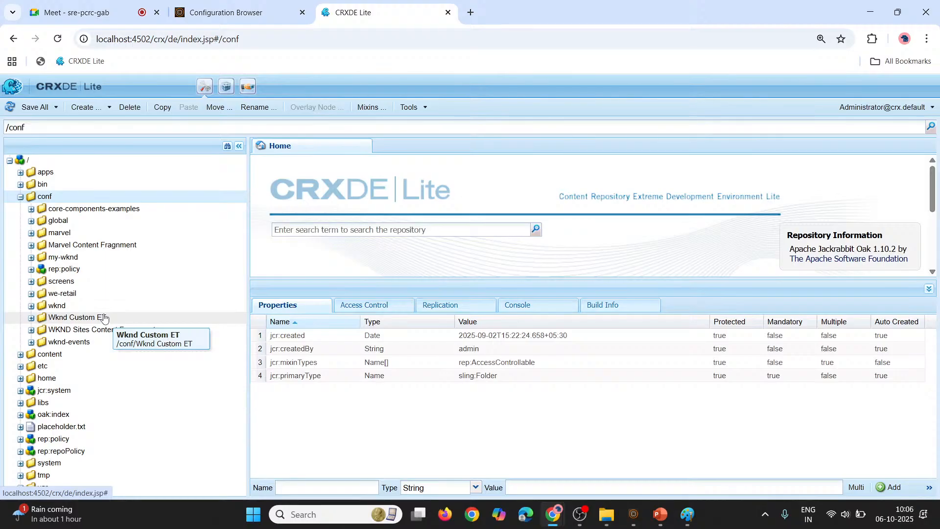
{"action": "left_click", "coordinate": [27, 321]}
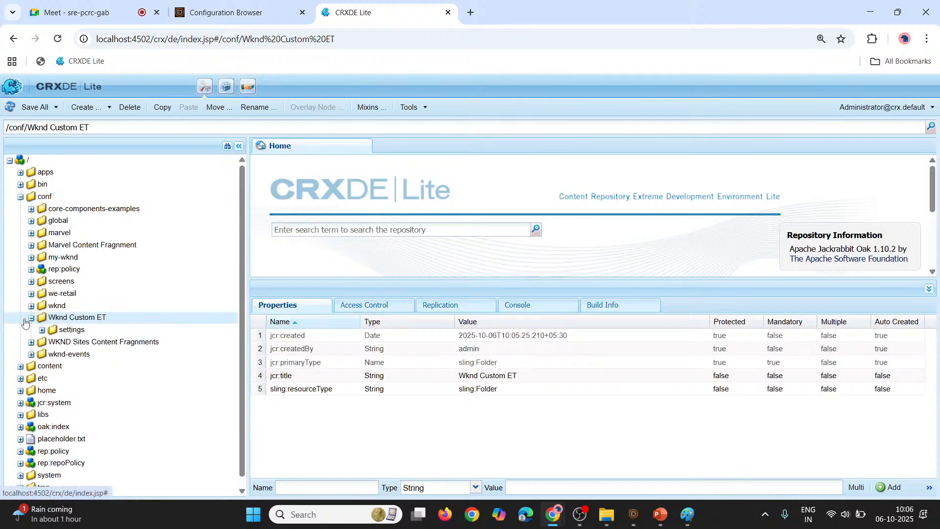
{"action": "left_click", "coordinate": [42, 330]}
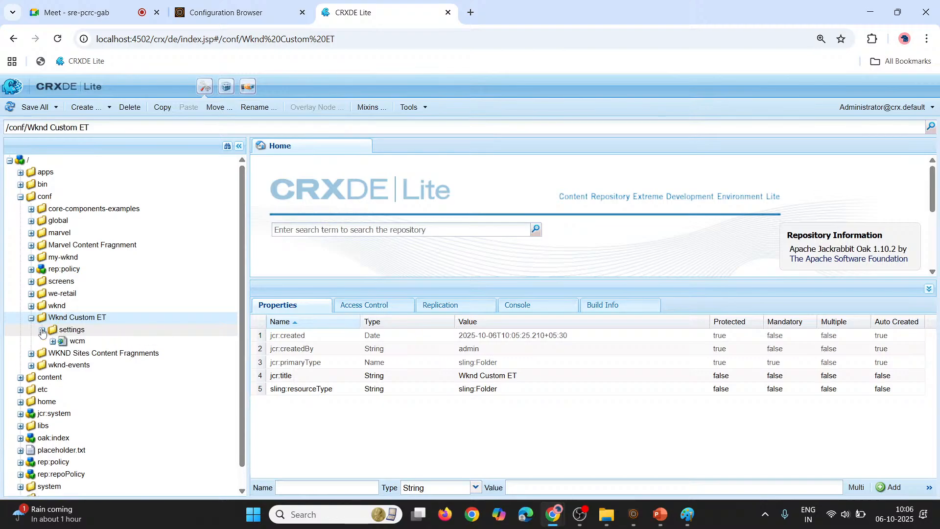
{"action": "left_click", "coordinate": [54, 343]}
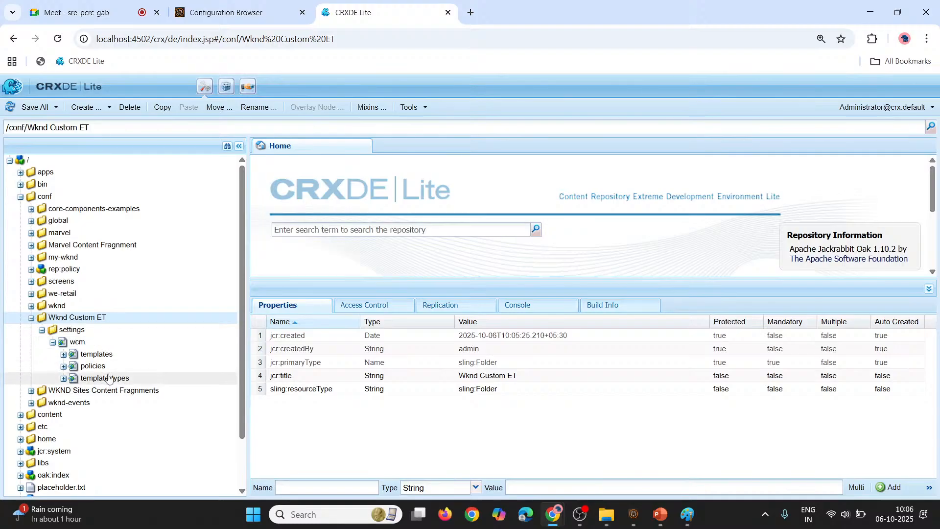
Inspect the templates and template-types nodes under Wknd Custom ET/settings/wcm for child nodes, and collapse template-types
{"action": "double_click", "coordinate": [114, 379]}
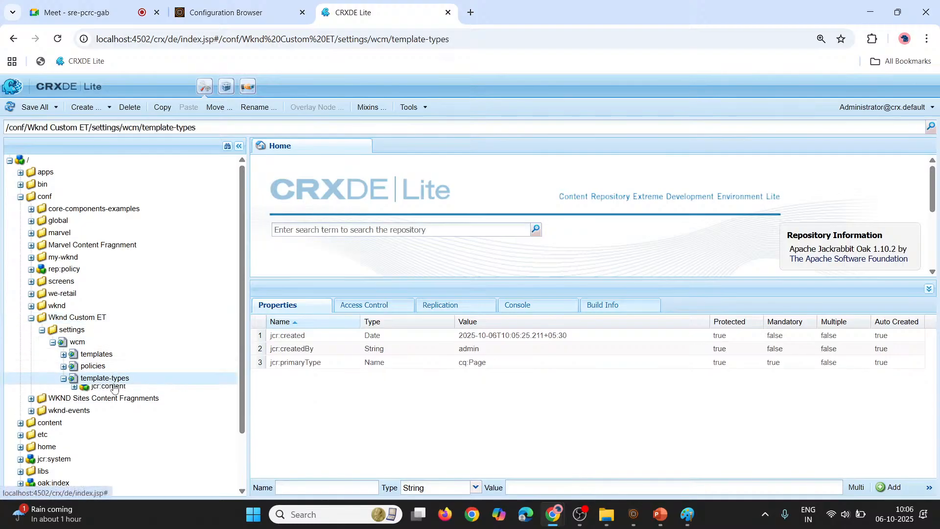
{"action": "left_click", "coordinate": [84, 347]}
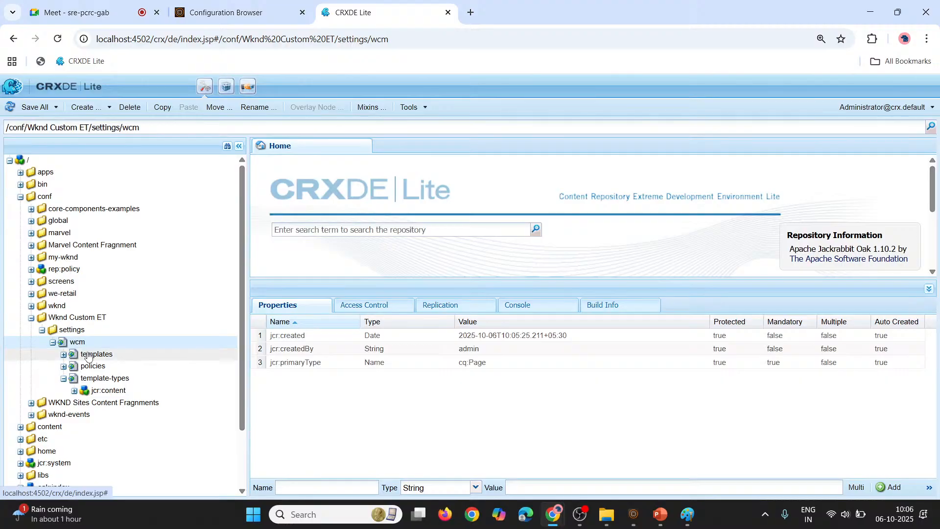
{"action": "left_click", "coordinate": [87, 354]}
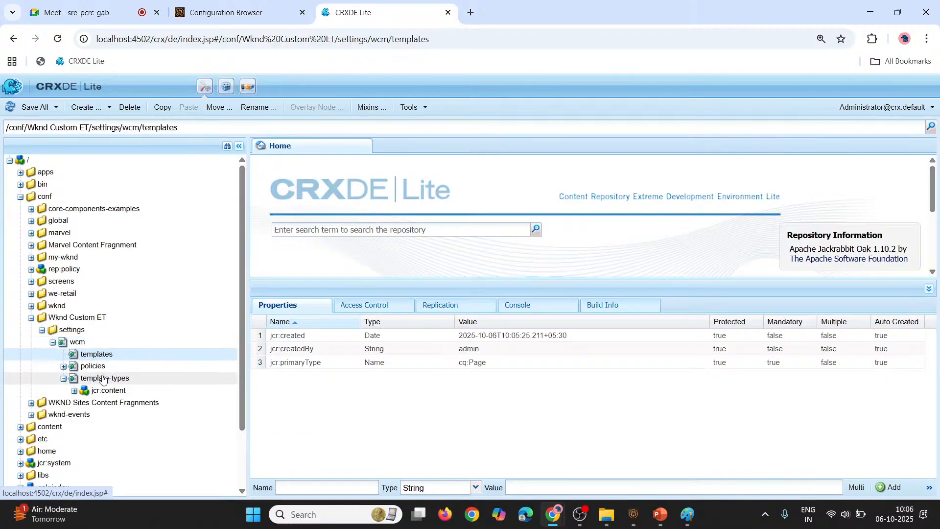
{"action": "left_click", "coordinate": [74, 391]}
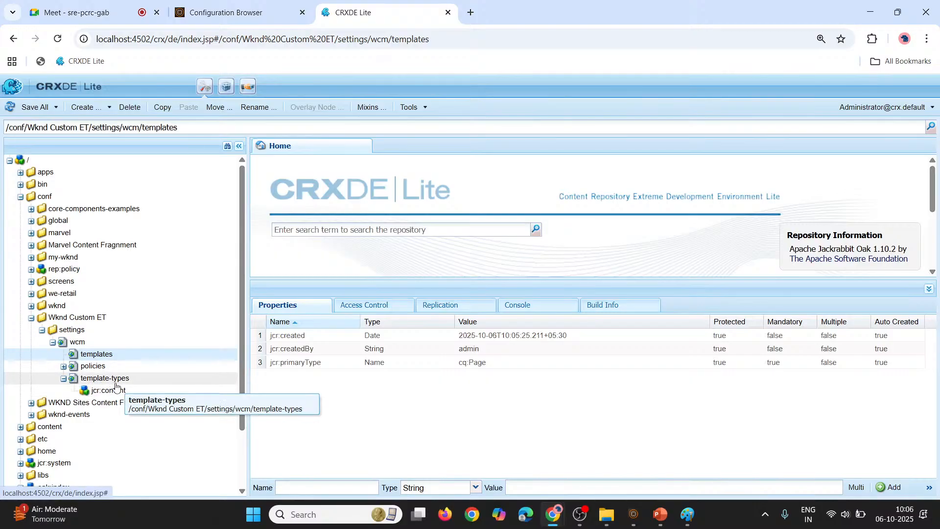
{"action": "double_click", "coordinate": [100, 354]}
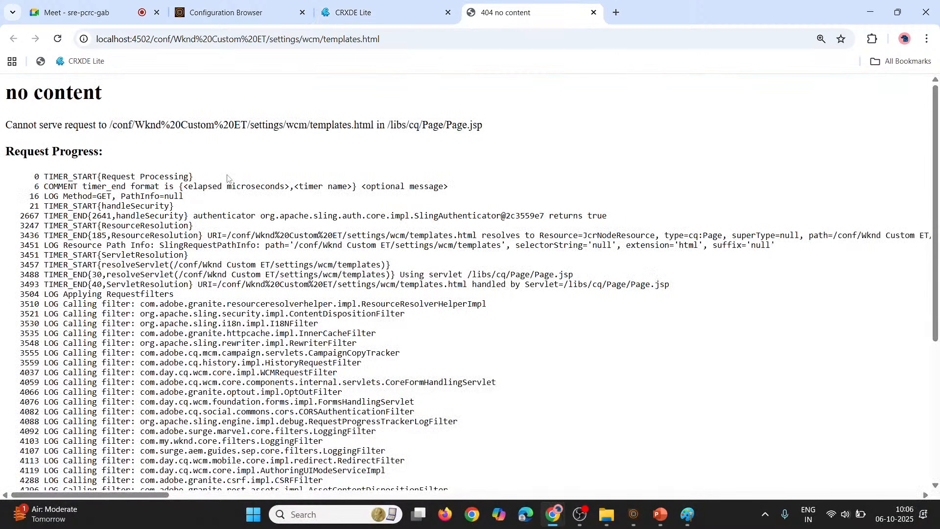
{"action": "left_click", "coordinate": [594, 13]}
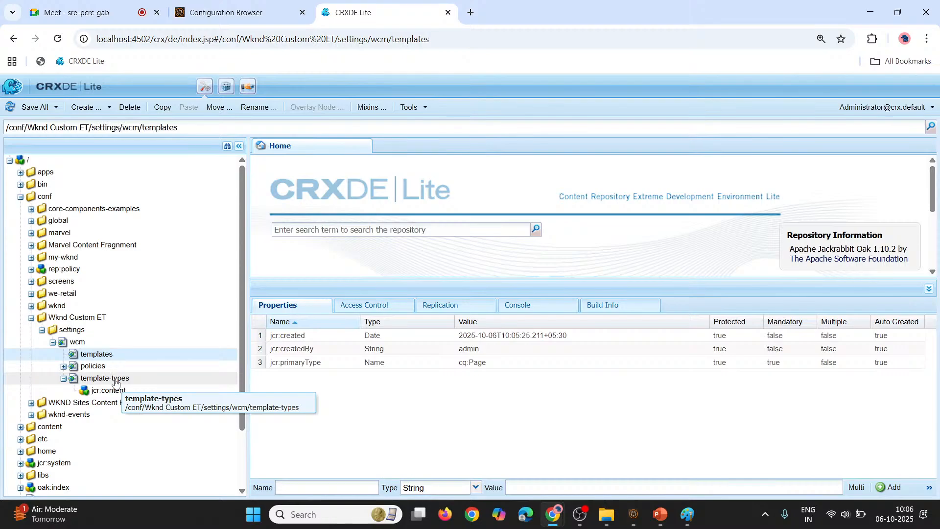
{"action": "left_click", "coordinate": [64, 380]}
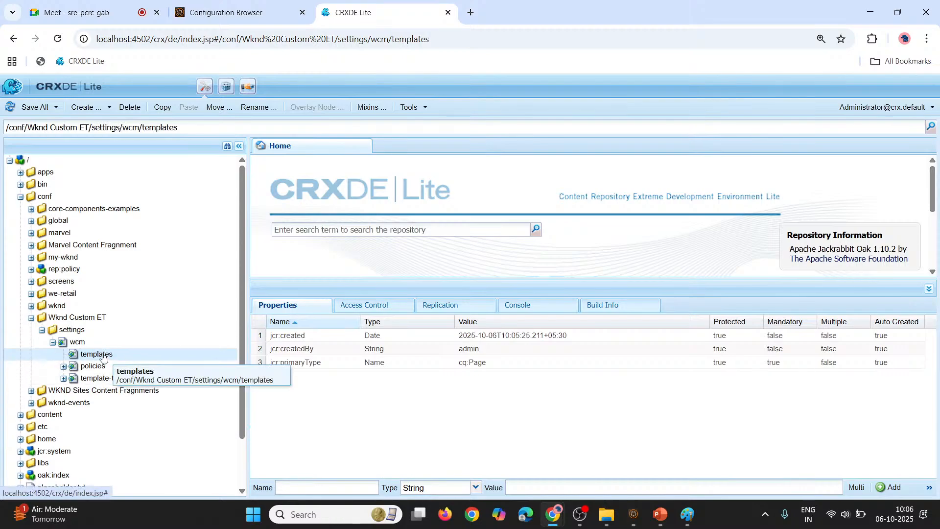
Go to the AEM Templates console and start creating a template in the Wknd Custom ET folder
{"action": "left_click", "coordinate": [228, 7]}
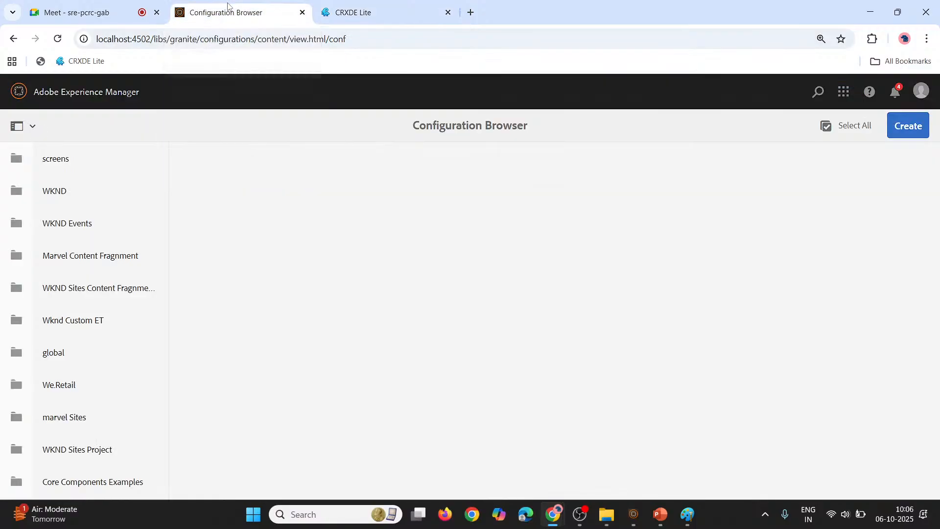
{"action": "left_click", "coordinate": [41, 97]}
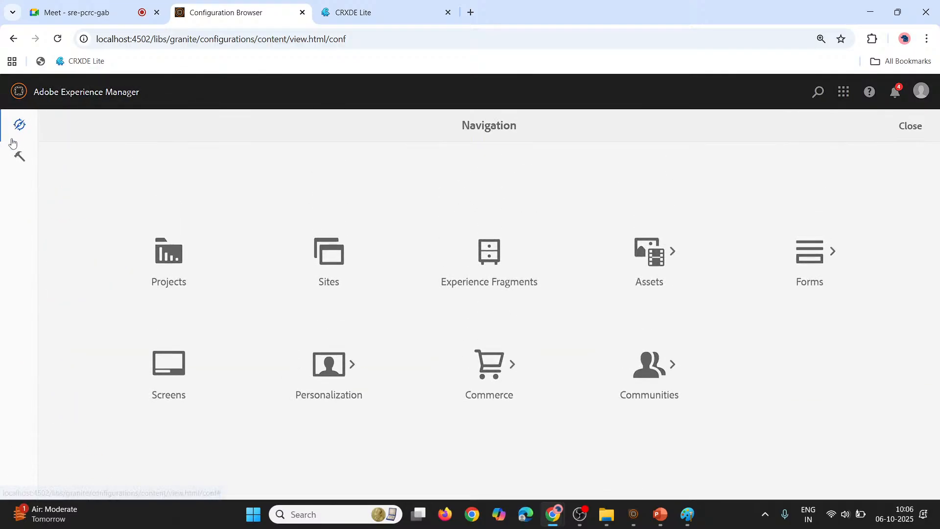
{"action": "left_click", "coordinate": [19, 156]}
{"action": "scroll", "coordinate": [572, 307], "scroll_direction": "down", "scroll_amount": 1}
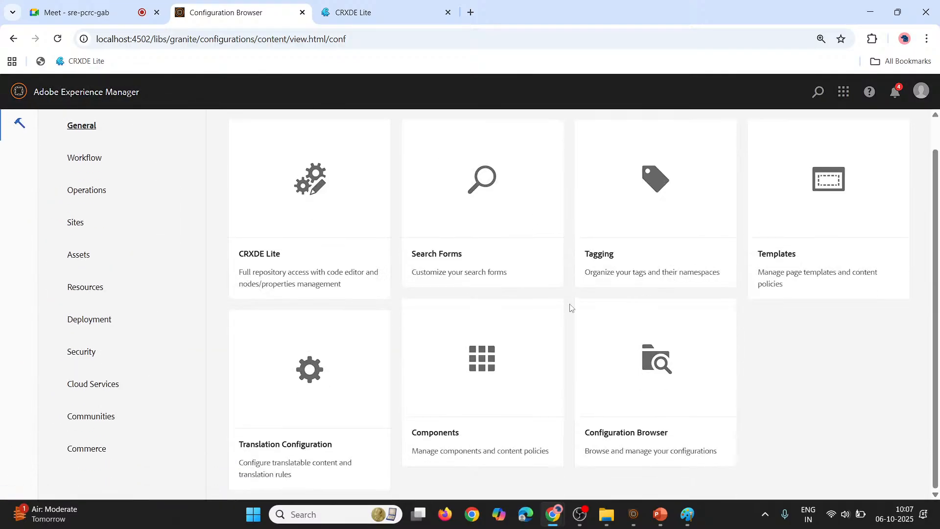
{"action": "left_click", "coordinate": [800, 240]}
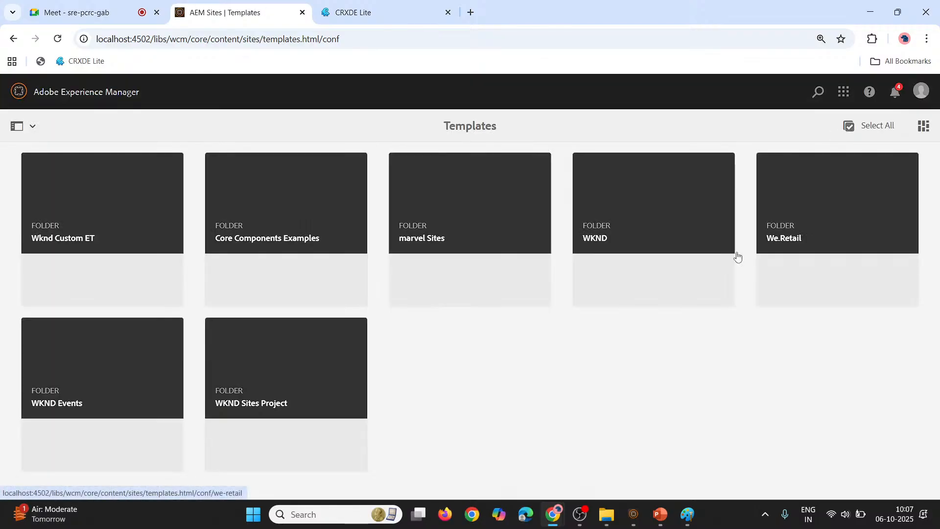
{"action": "left_click", "coordinate": [96, 237]}
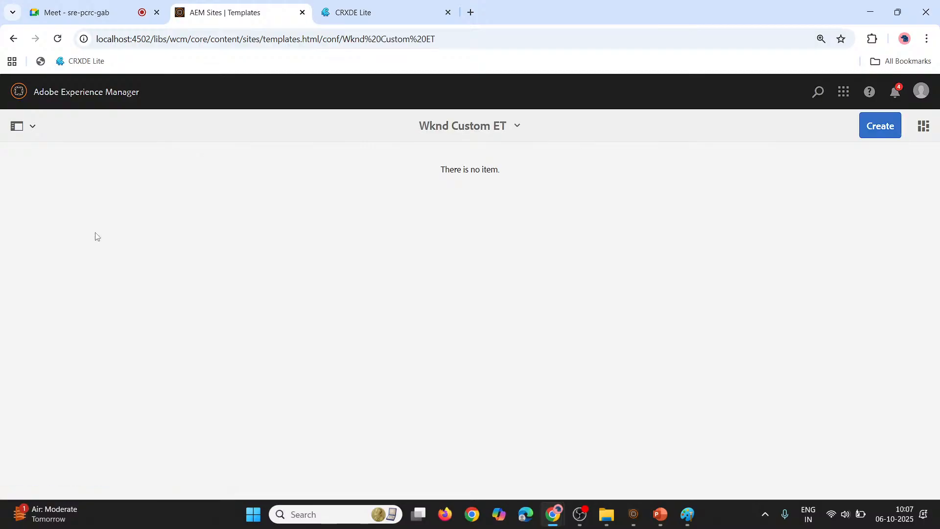
{"action": "left_click", "coordinate": [880, 126]}
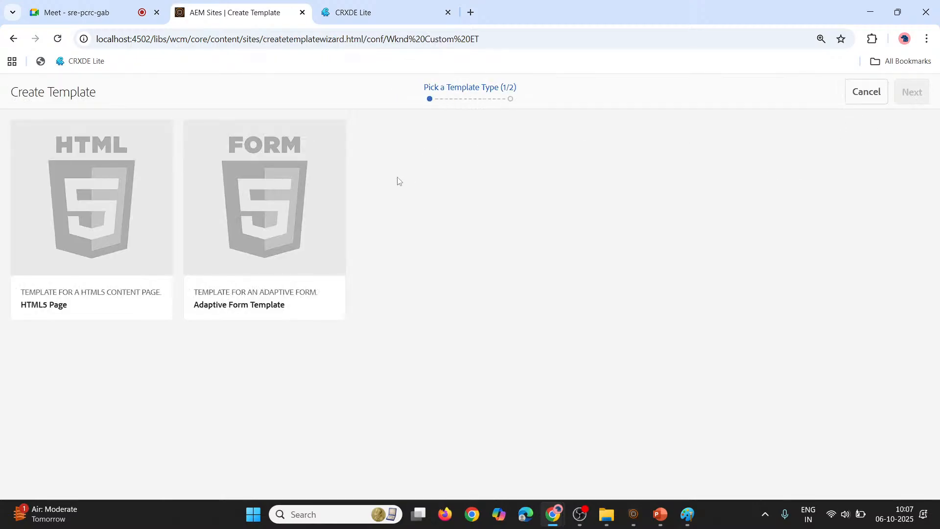
{"action": "mouse_move", "coordinate": [112, 222]}
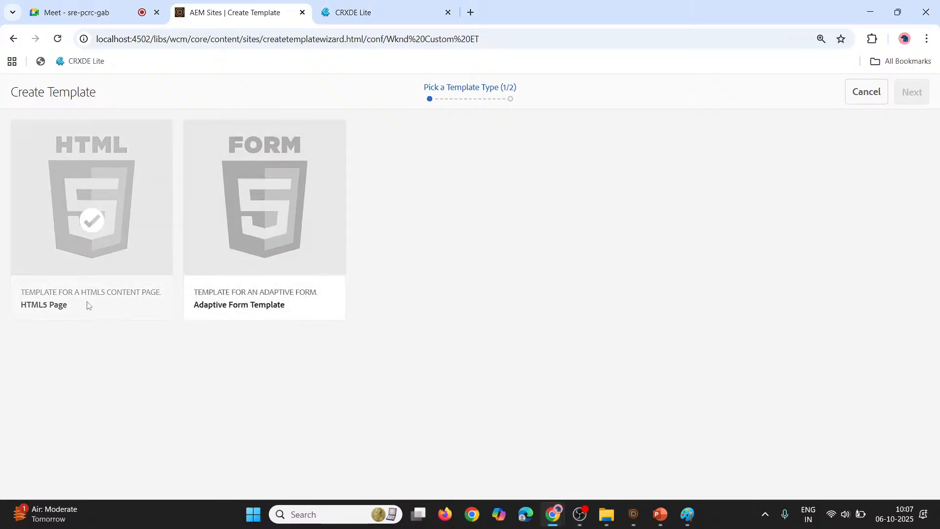
{"action": "mouse_move", "coordinate": [255, 221]}
Check the contents of Wknd Custom ET's template-types node in CRXDE Lite, and return to the Create Template wizard
{"action": "left_click", "coordinate": [352, 12]}
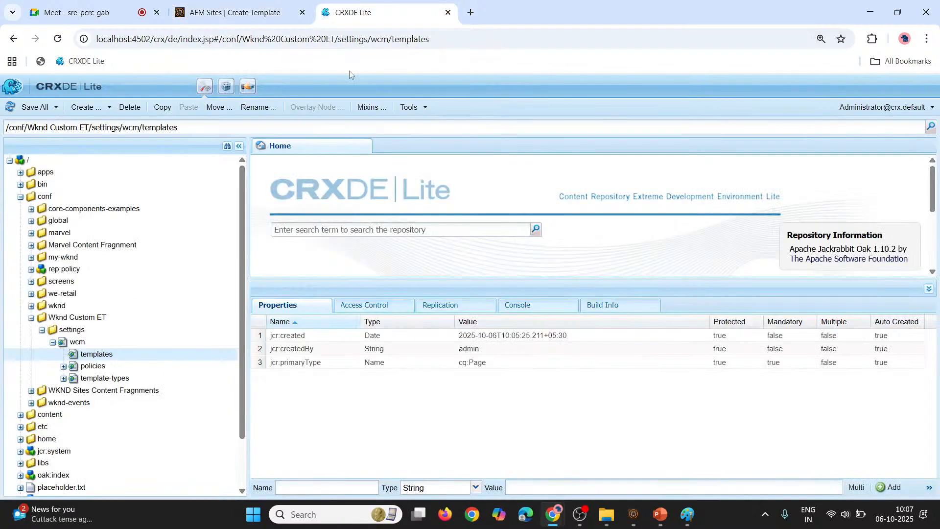
{"action": "double_click", "coordinate": [102, 378]}
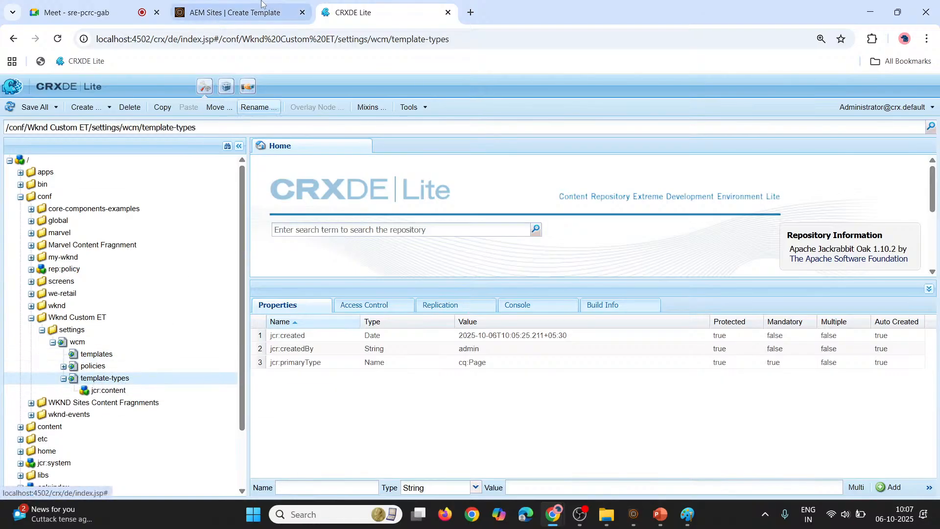
{"action": "left_click", "coordinate": [239, 10]}
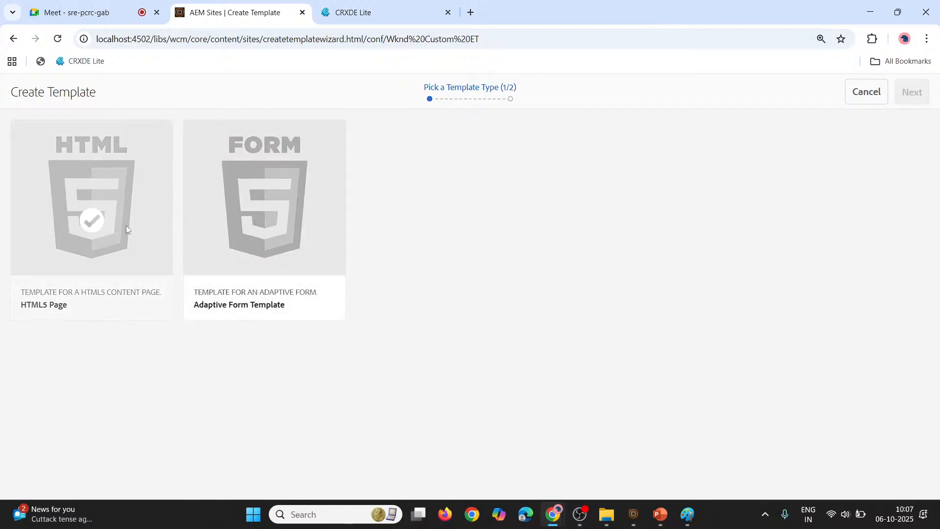
Switch to PowerPoint and underline "settings/wcm" in red in the first path on the Template Type Resolution slide
{"action": "key", "text": "alt+Tab"}
{"action": "key", "text": "alt+Tab"}
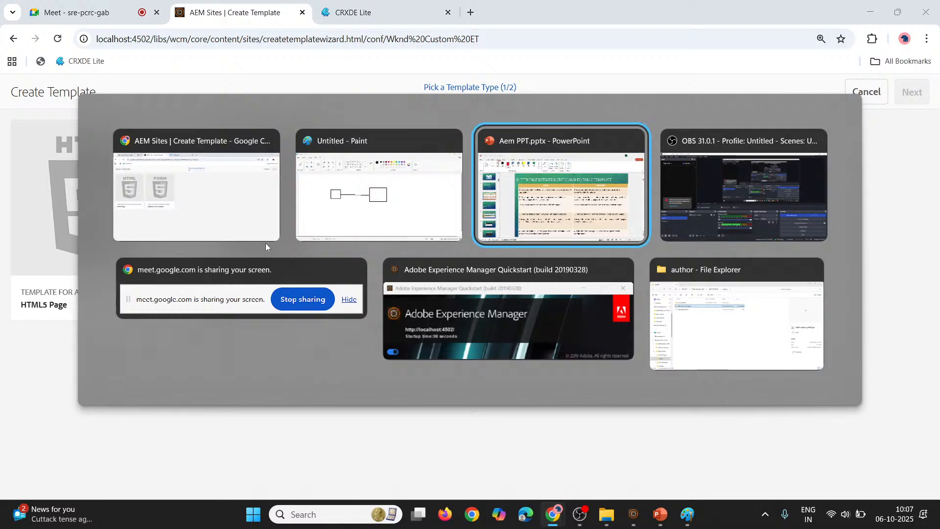
{"action": "scroll", "coordinate": [383, 225], "scroll_direction": "down", "scroll_amount": 2}
{"action": "scroll", "coordinate": [383, 224], "scroll_direction": "up", "scroll_amount": 2}
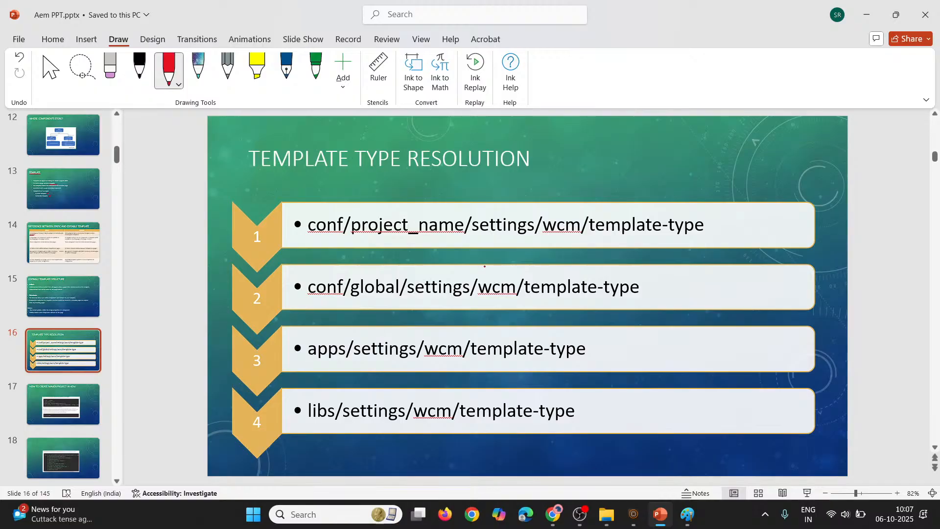
{"action": "left_click_drag", "start_coordinate": [473, 233], "coordinate": [583, 235]}
{"action": "key", "text": "alt+Tab"}
Compare the HTML5 Page and Adaptive Form Template types in the wizard with the resolution paths on the slide
{"action": "mouse_move", "coordinate": [243, 283]}
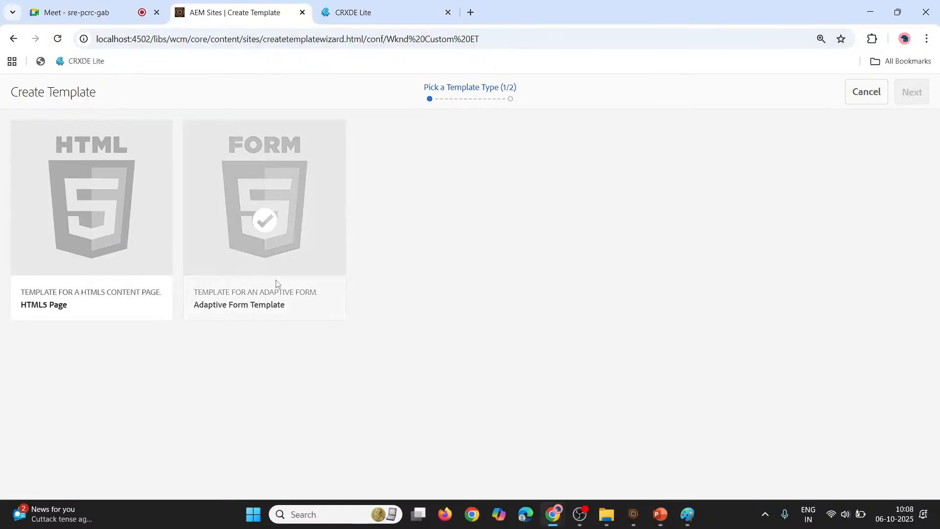
{"action": "mouse_move", "coordinate": [127, 301]}
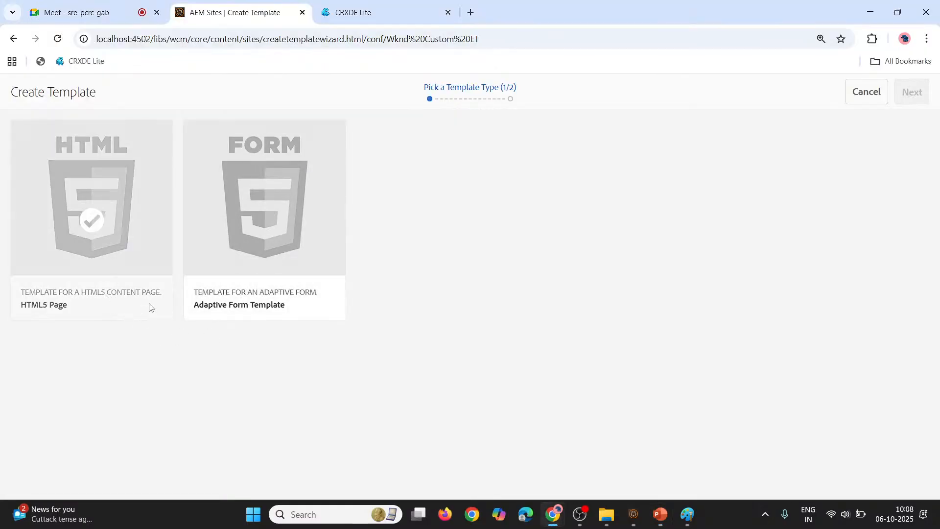
{"action": "key", "text": "alt+Tab"}
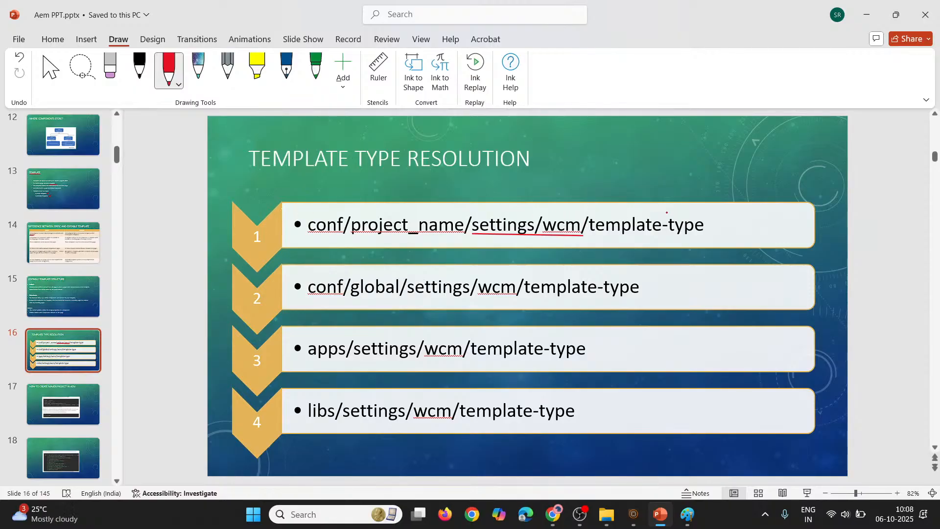
{"action": "key", "text": "alt+Tab"}
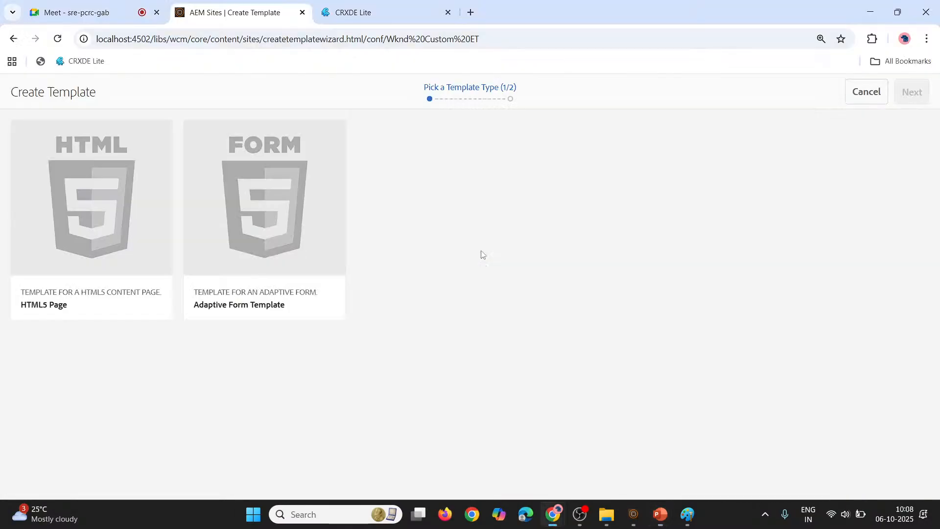
Review the Wknd Custom ET node in CRXDE Lite again, collapsing and re-expanding it to show its template-types
{"action": "key", "text": "ctrl+Tab"}
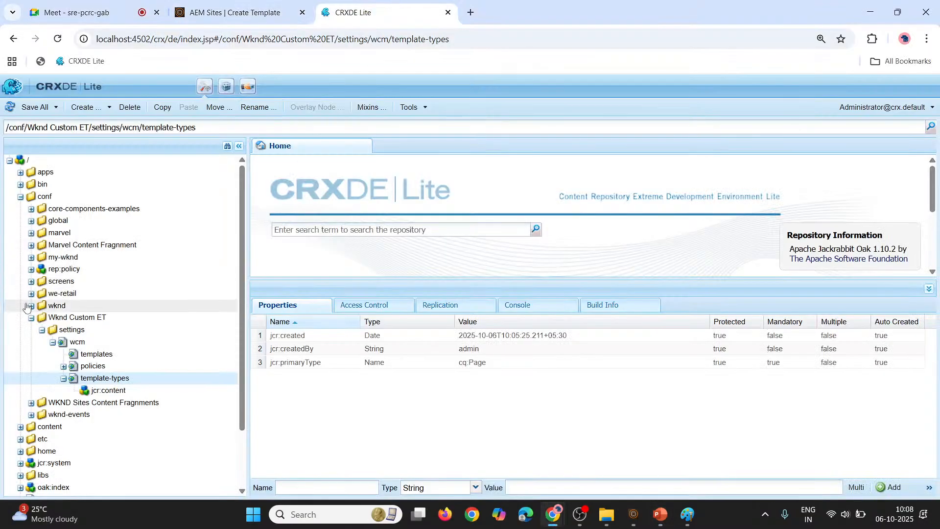
{"action": "left_click", "coordinate": [58, 317]}
{"action": "left_click", "coordinate": [30, 318]}
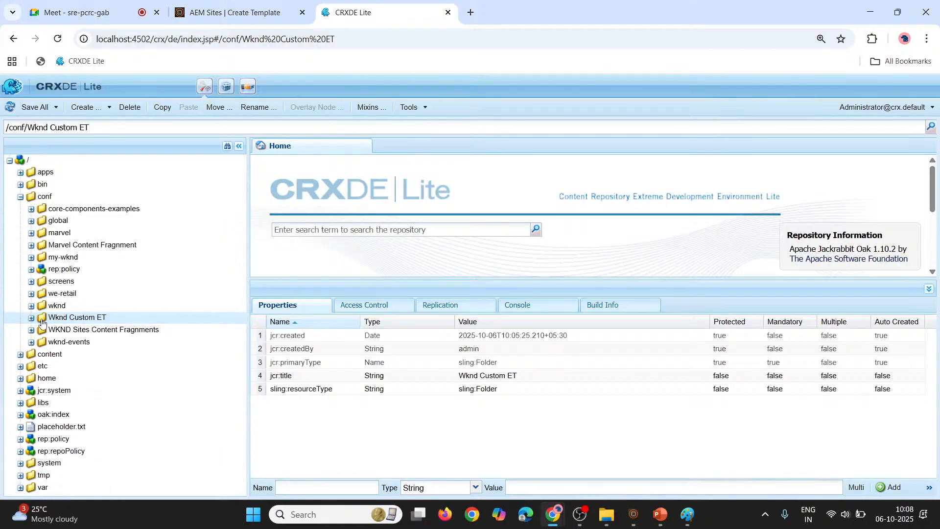
{"action": "left_click", "coordinate": [31, 319]}
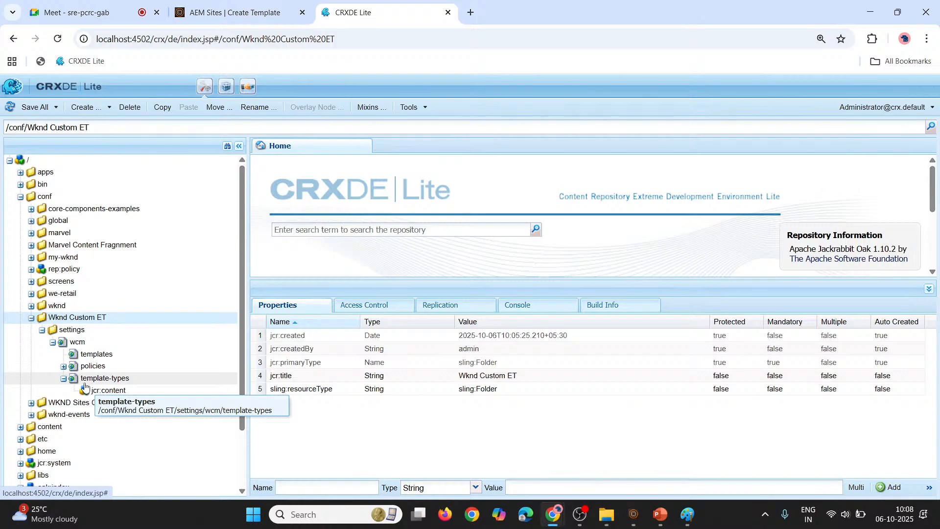
Expand the existing wknd configuration under conf down to the children of settings/wcm
{"action": "left_click", "coordinate": [31, 306]}
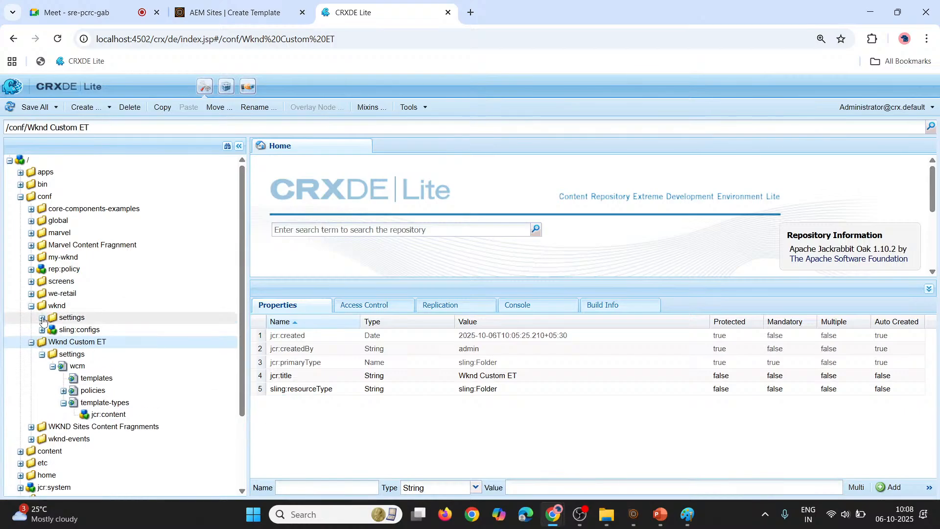
{"action": "left_click", "coordinate": [42, 318]}
{"action": "left_click", "coordinate": [53, 343]}
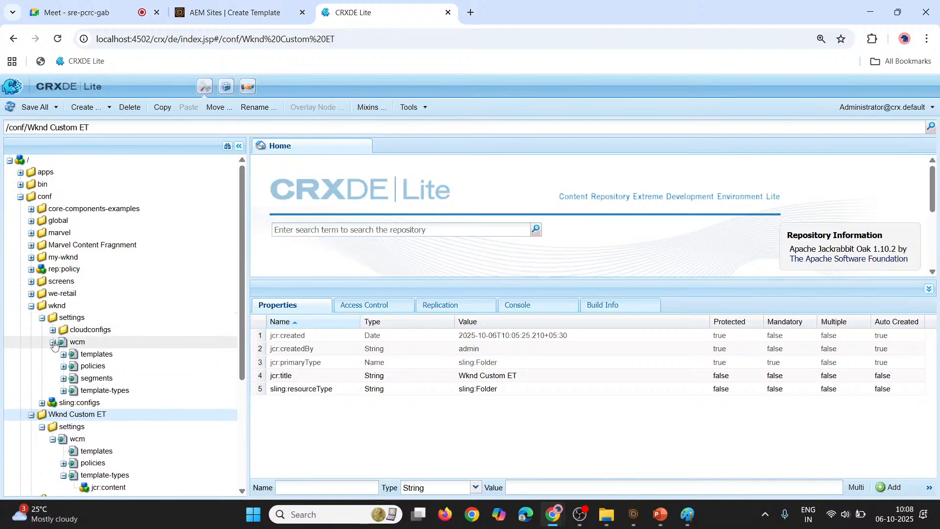
Expand template-types under the wknd configuration and open its xf template type to show the child nodes
{"action": "left_click", "coordinate": [64, 391]}
{"action": "scroll", "coordinate": [64, 394], "scroll_direction": "down", "scroll_amount": 2}
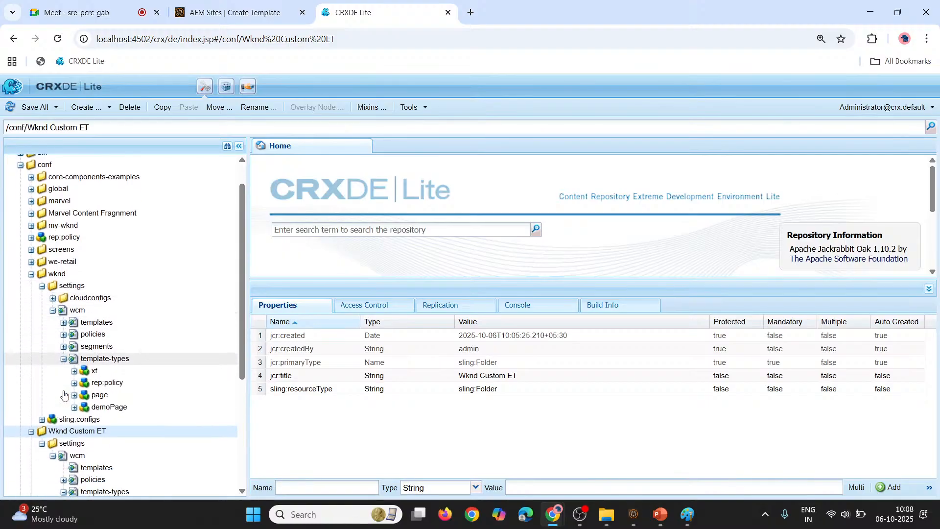
{"action": "double_click", "coordinate": [100, 365]}
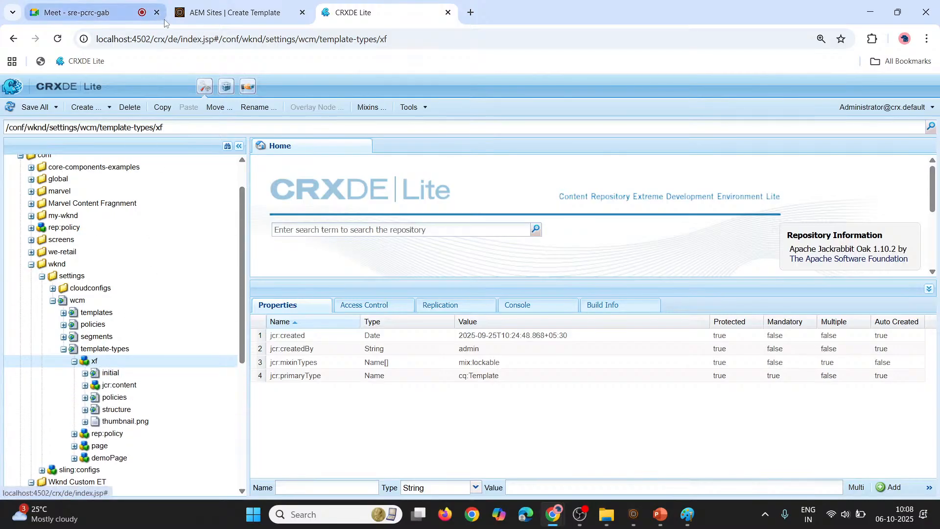
Compare wknd's template types with those offered in the Create Template wizard, and collapse the xf node in CRXDE Lite
{"action": "left_click", "coordinate": [244, 4]}
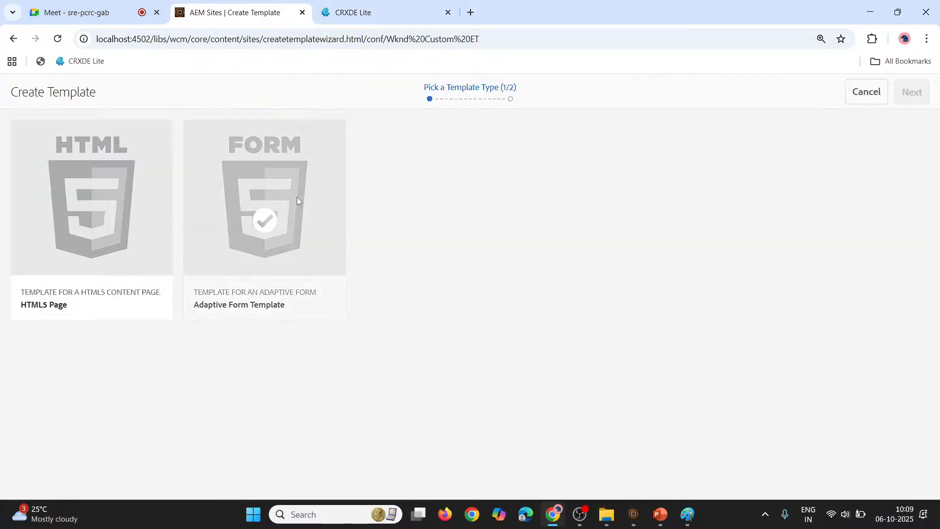
{"action": "left_click", "coordinate": [352, 13]}
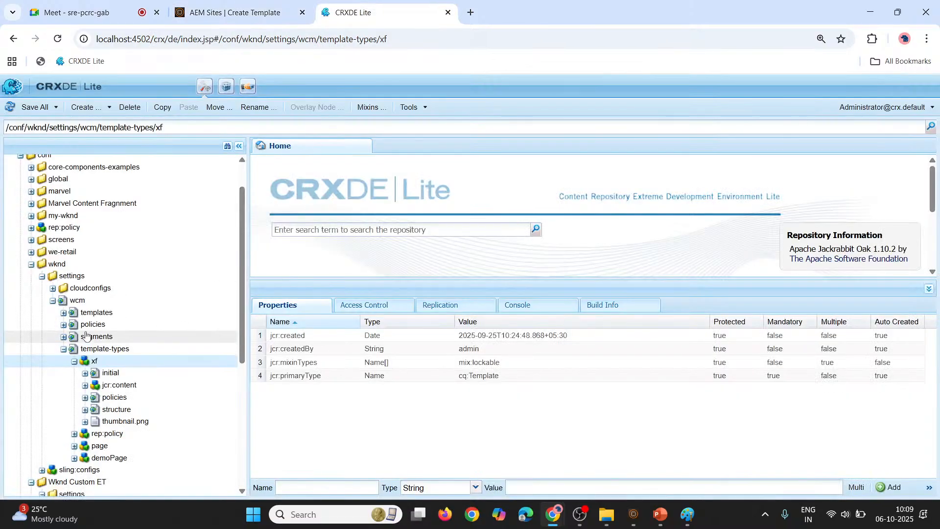
{"action": "left_click", "coordinate": [74, 362]}
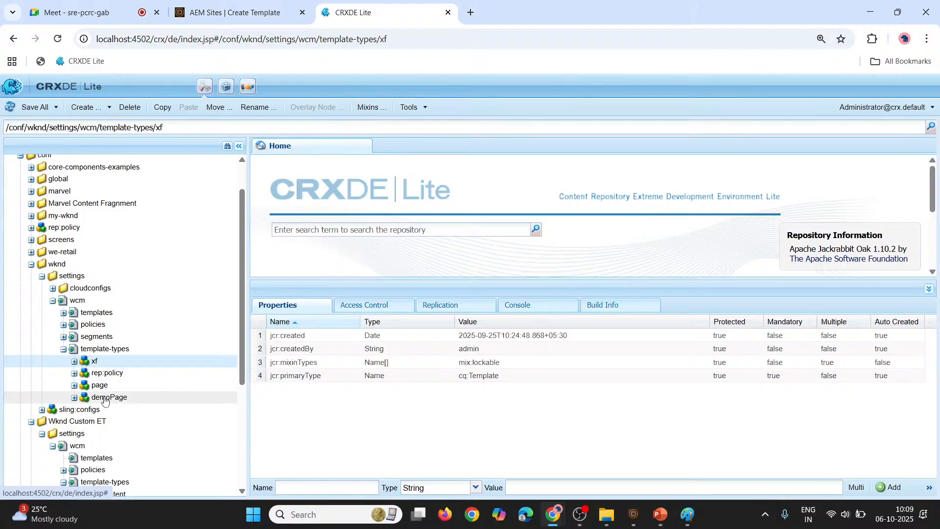
{"action": "left_click", "coordinate": [240, 3]}
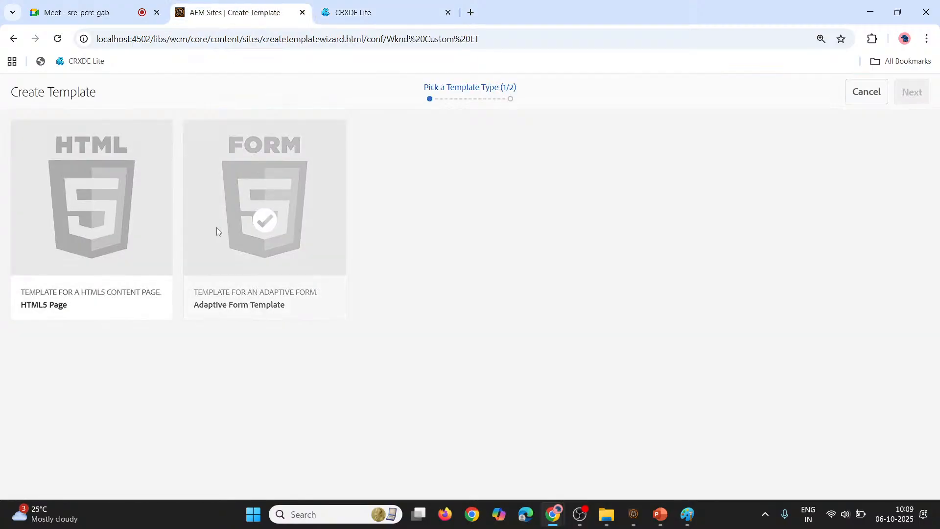
{"action": "left_click", "coordinate": [353, 8]}
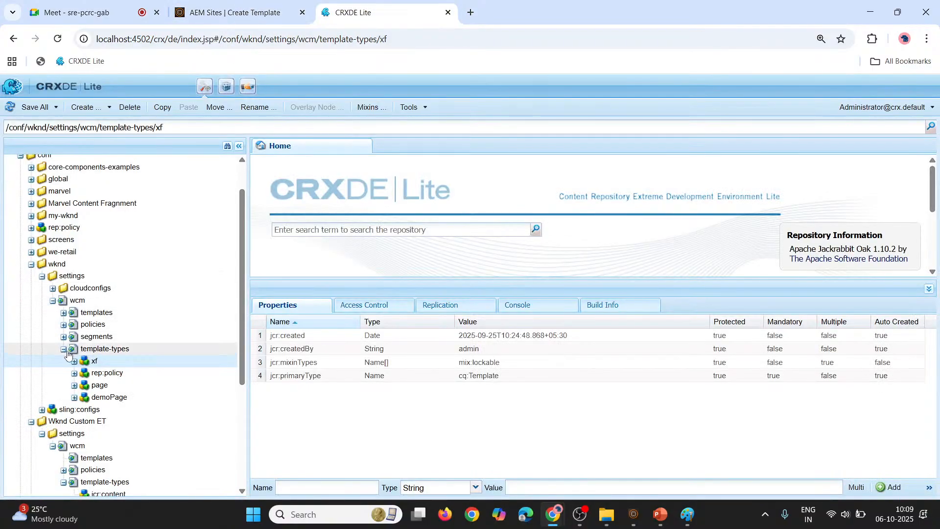
Check the conf/global path from the PowerPoint slide in CRXDE Lite by collapsing wknd and inspecting the children of global/settings
{"action": "key", "text": "alt+Tab"}
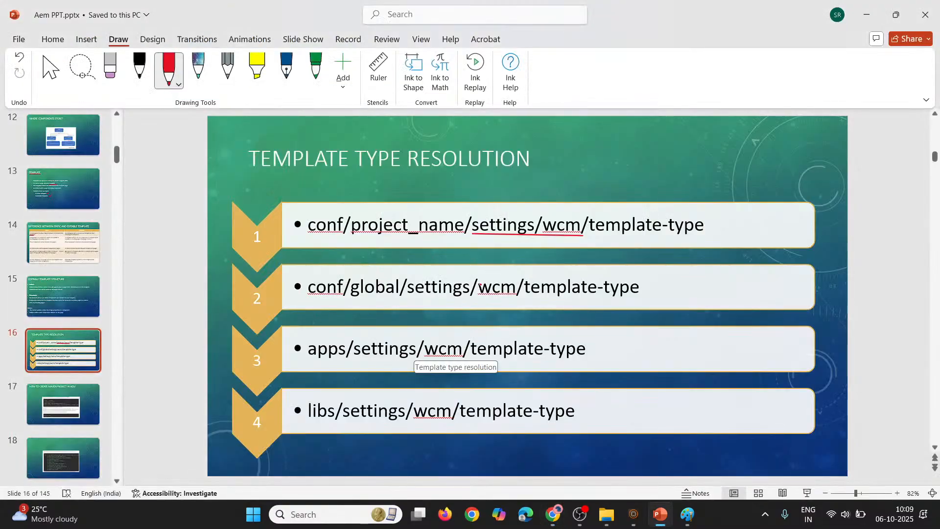
{"action": "key", "text": "alt+Tab"}
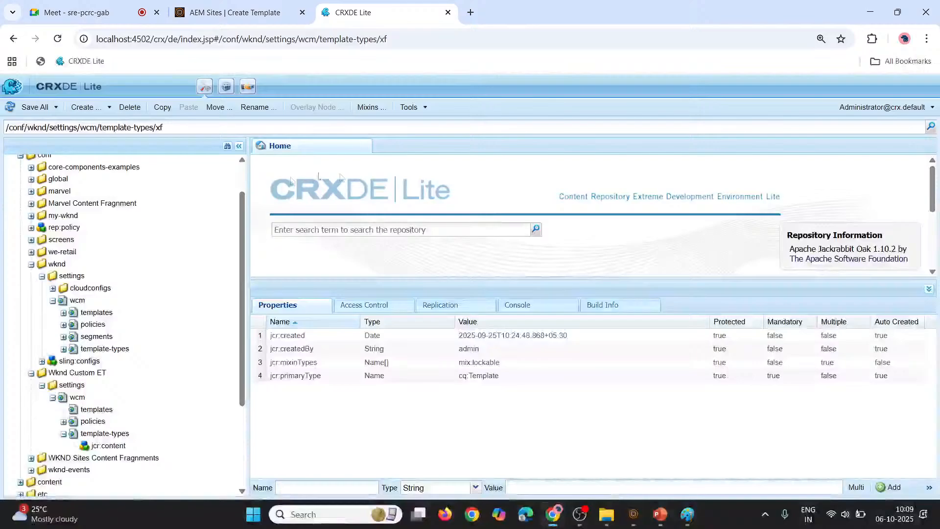
{"action": "left_click", "coordinate": [30, 265]}
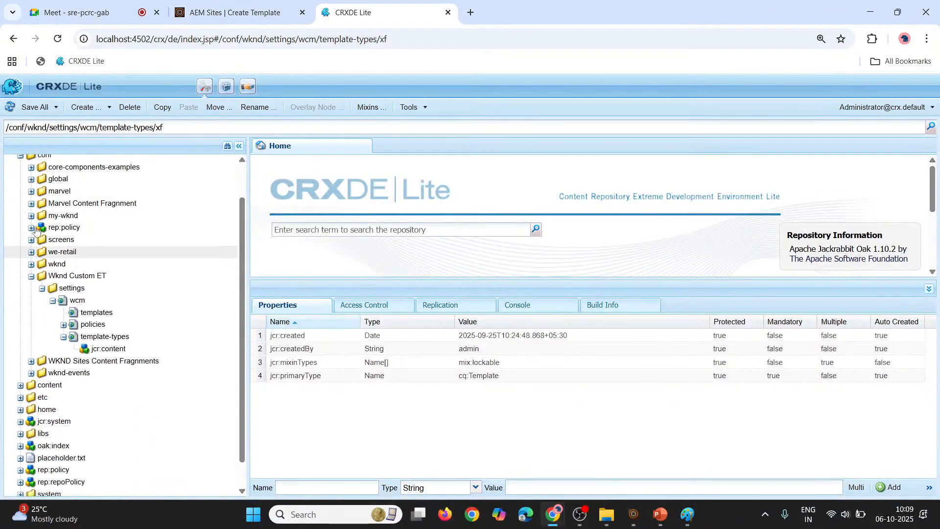
{"action": "left_click", "coordinate": [31, 179]}
{"action": "left_click", "coordinate": [42, 191]}
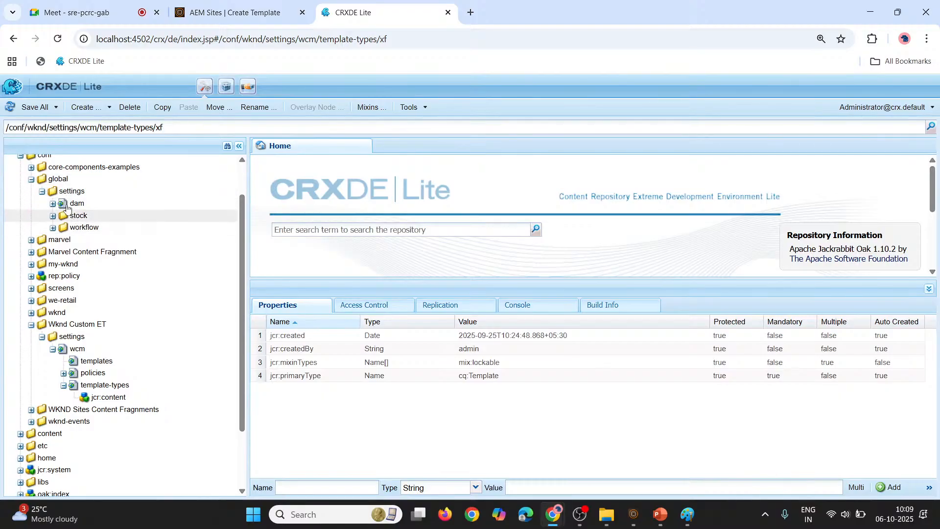
{"action": "left_click", "coordinate": [42, 191]}
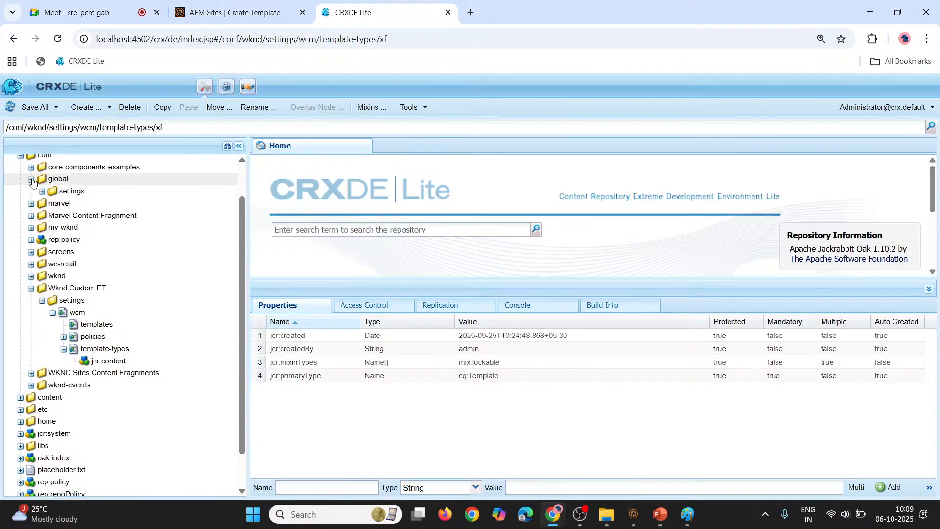
Consult the third resolution path on the PowerPoint slide and expand the apps folder in CRXDE Lite
{"action": "key", "text": "alt+Tab"}
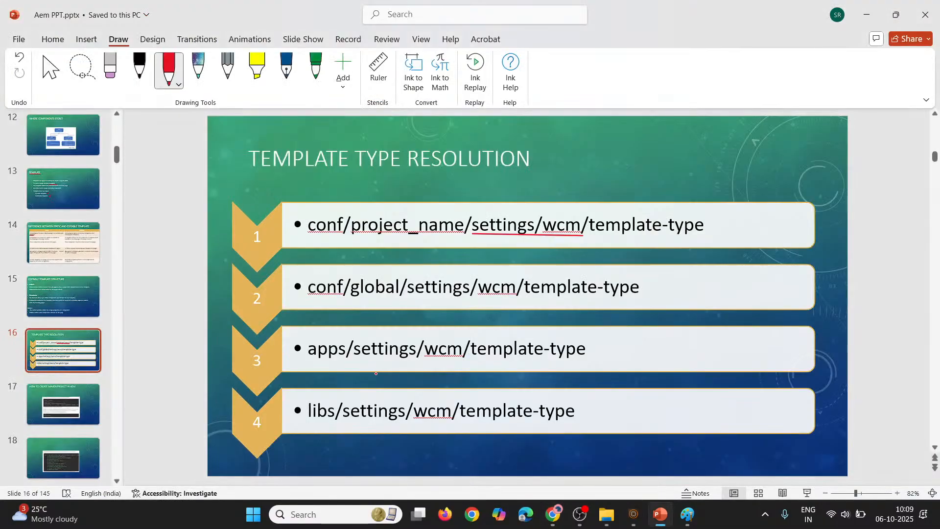
{"action": "key", "text": "alt+Tab"}
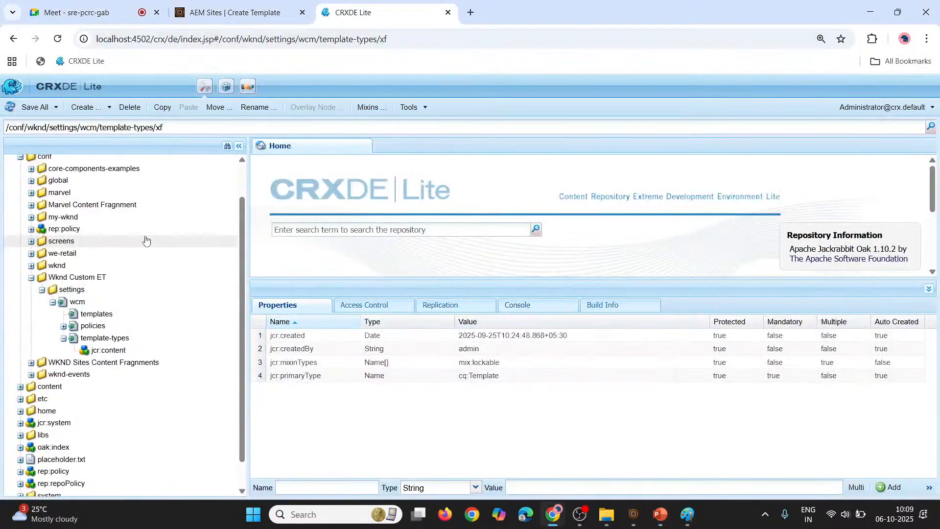
{"action": "scroll", "coordinate": [20, 205], "scroll_direction": "up", "scroll_amount": 2}
{"action": "left_click", "coordinate": [21, 172]}
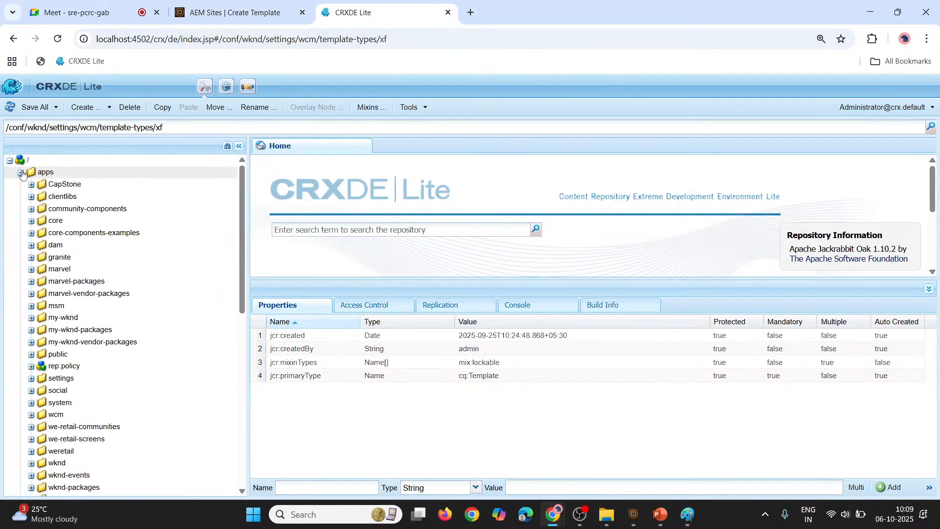
{"action": "key", "text": "alt+Tab"}
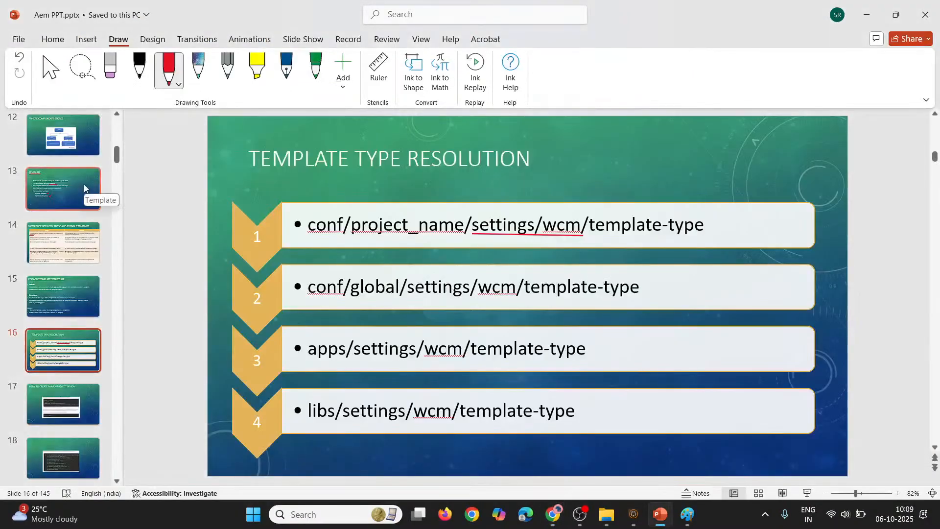
{"action": "key", "text": "alt+Tab"}
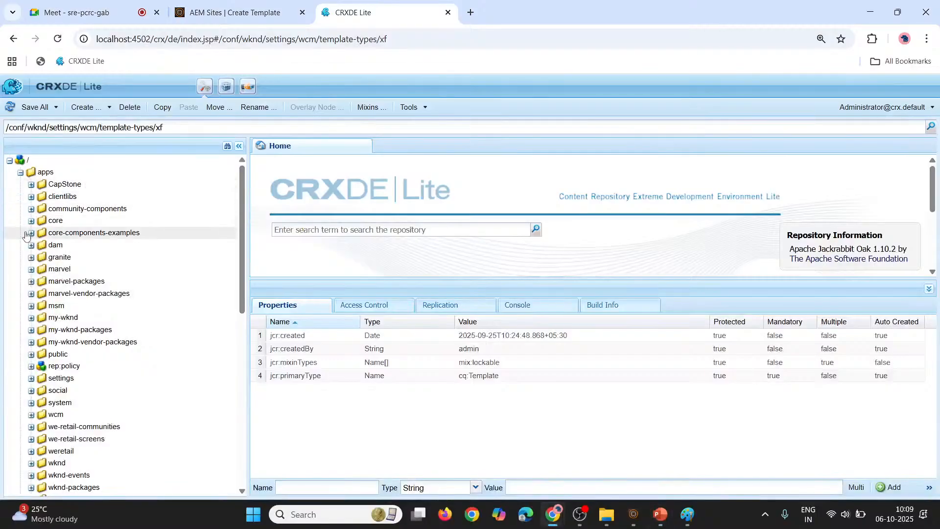
Inspect template-types under apps/settings/wcm, and collapse the wcm and settings nodes again
{"action": "scroll", "coordinate": [39, 328], "scroll_direction": "down", "scroll_amount": 1}
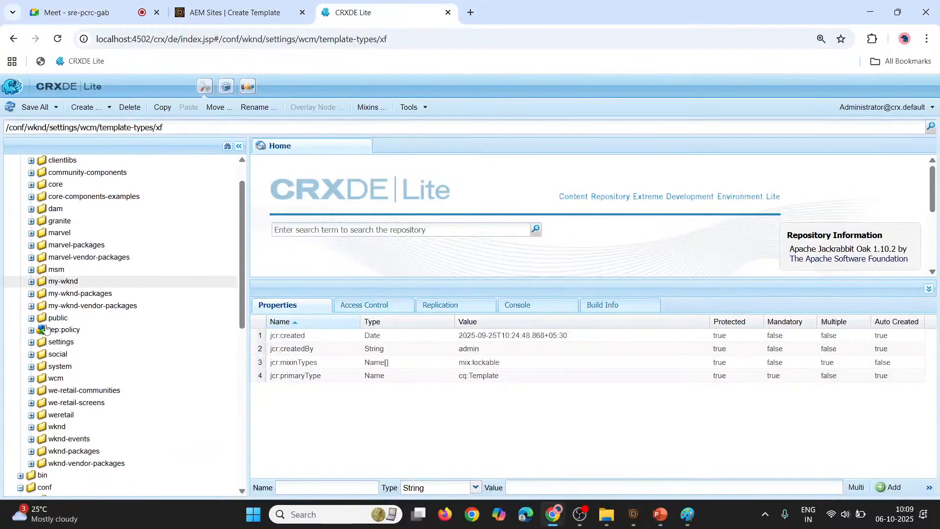
{"action": "left_click", "coordinate": [31, 341]}
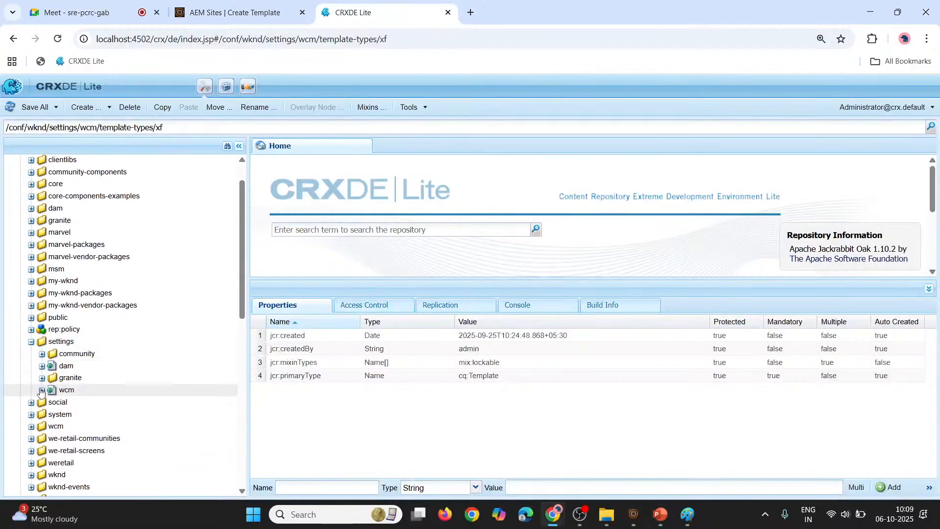
{"action": "left_click", "coordinate": [42, 390]}
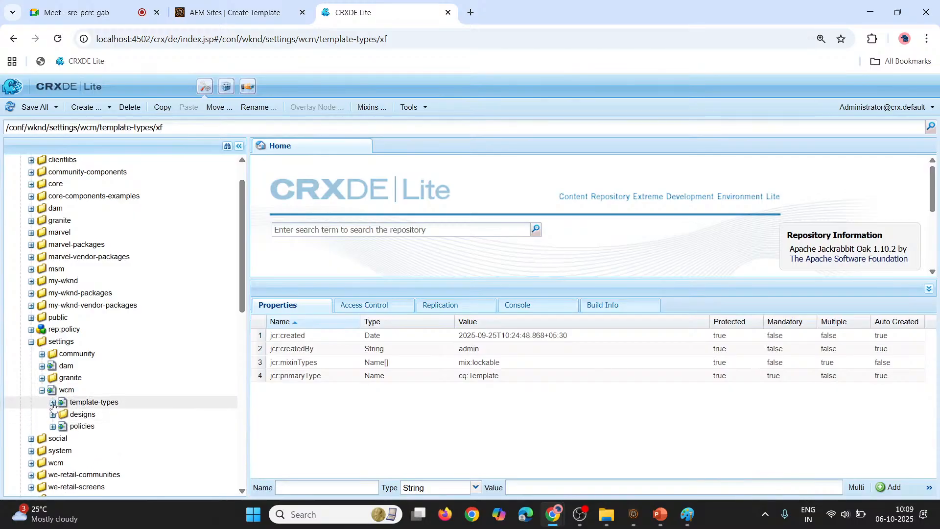
{"action": "left_click", "coordinate": [53, 403]}
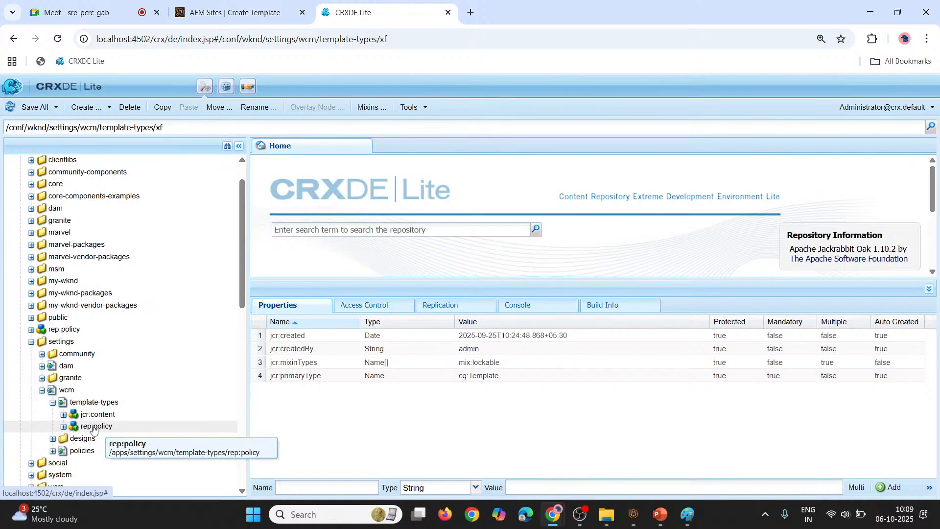
{"action": "left_click", "coordinate": [42, 390]}
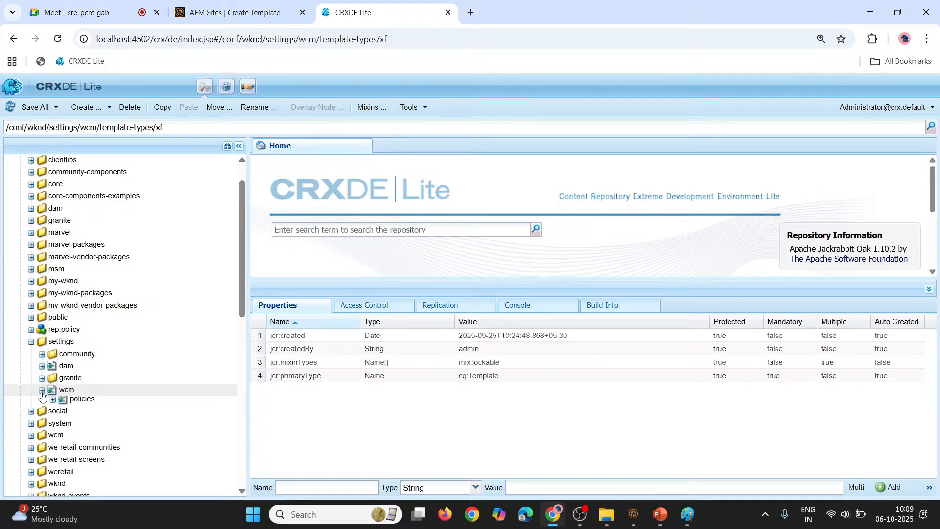
{"action": "left_click", "coordinate": [29, 345]}
Consult the fourth resolution path on the PowerPoint slide, and expand libs in CRXDE Lite to locate its settings folder
{"action": "key", "text": "alt+Tab"}
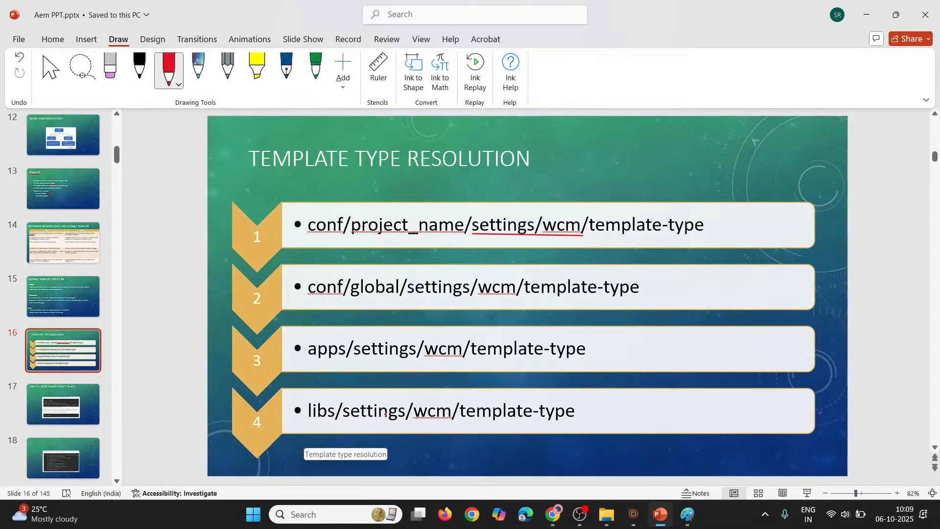
{"action": "key", "text": "alt+Tab"}
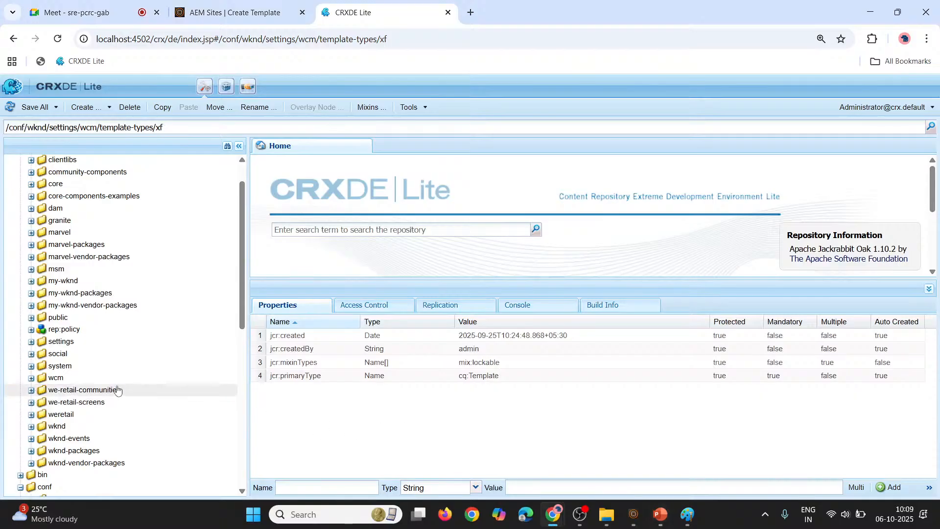
{"action": "scroll", "coordinate": [118, 392], "scroll_direction": "down", "scroll_amount": 5}
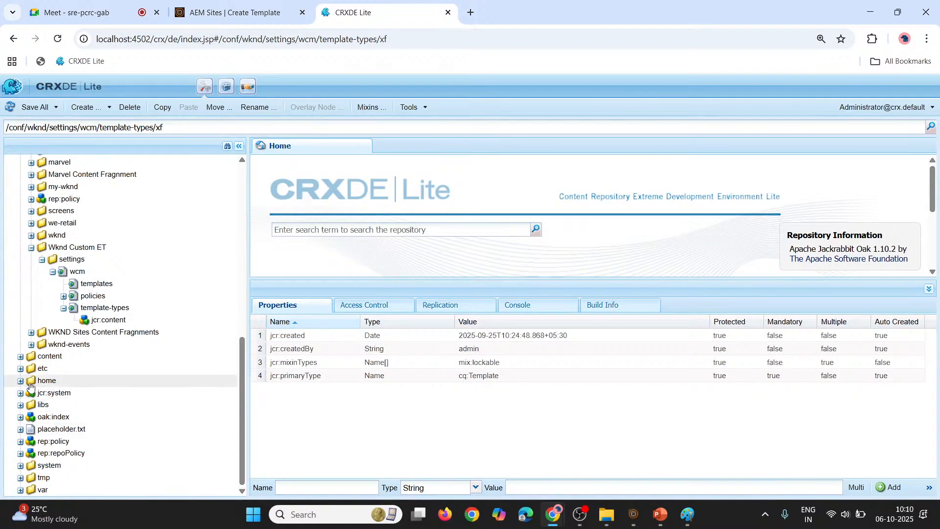
{"action": "left_click", "coordinate": [20, 406]}
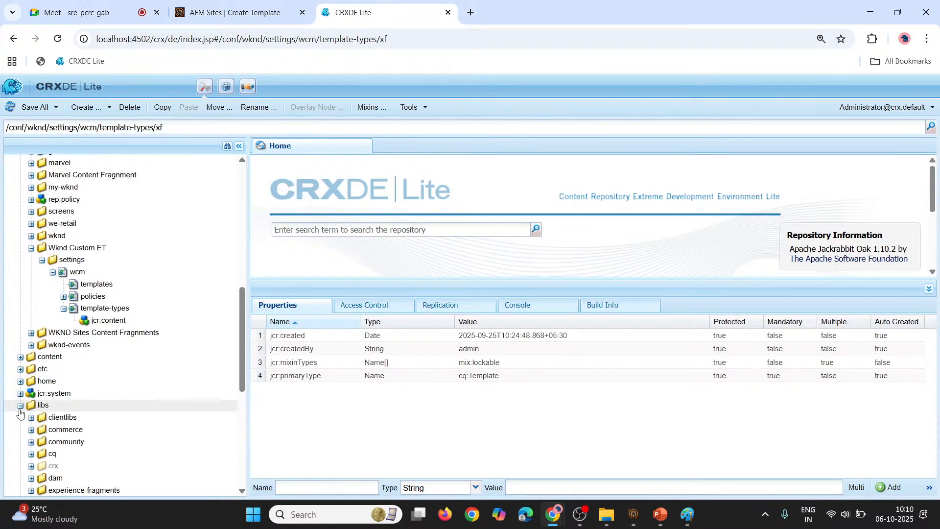
{"action": "scroll", "coordinate": [20, 414], "scroll_direction": "down", "scroll_amount": 4}
{"action": "scroll", "coordinate": [20, 414], "scroll_direction": "down", "scroll_amount": 3}
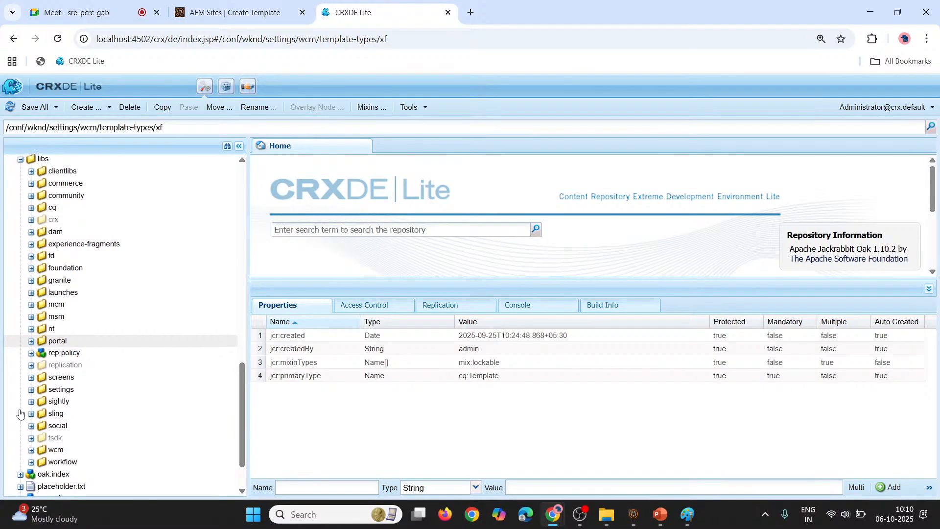
{"action": "scroll", "coordinate": [19, 414], "scroll_direction": "up", "scroll_amount": 3}
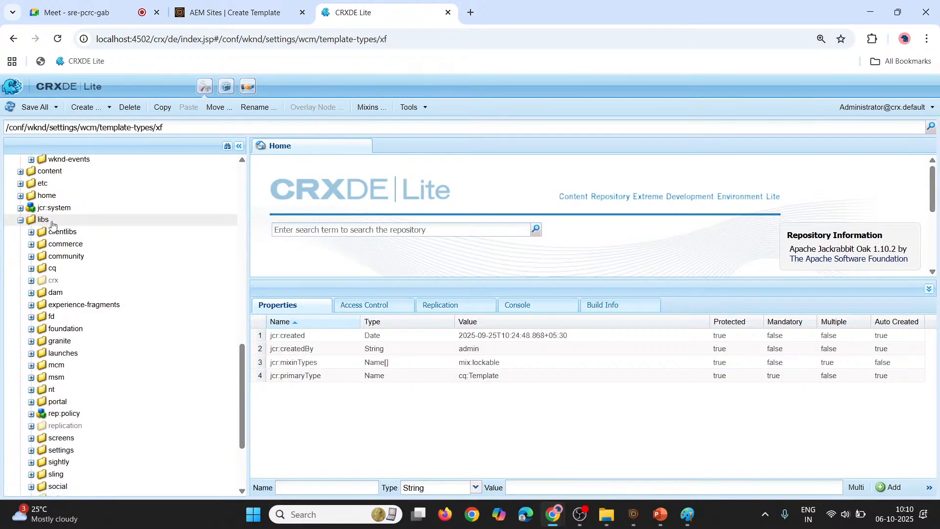
{"action": "scroll", "coordinate": [34, 382], "scroll_direction": "down", "scroll_amount": 3}
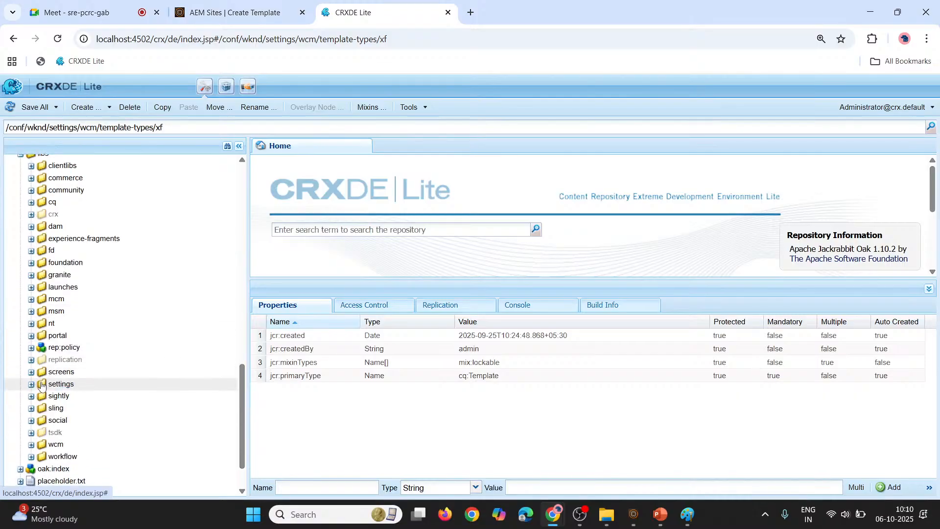
Expand libs/settings/wcm/template-types to list the template types stored there
{"action": "left_click", "coordinate": [31, 384]}
{"action": "scroll", "coordinate": [64, 392], "scroll_direction": "down", "scroll_amount": 6}
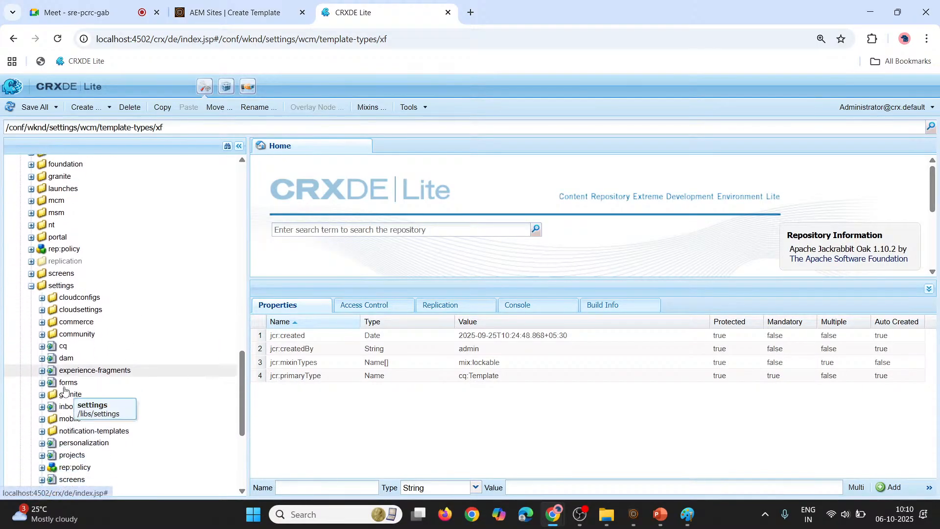
{"action": "scroll", "coordinate": [64, 391], "scroll_direction": "down", "scroll_amount": 3}
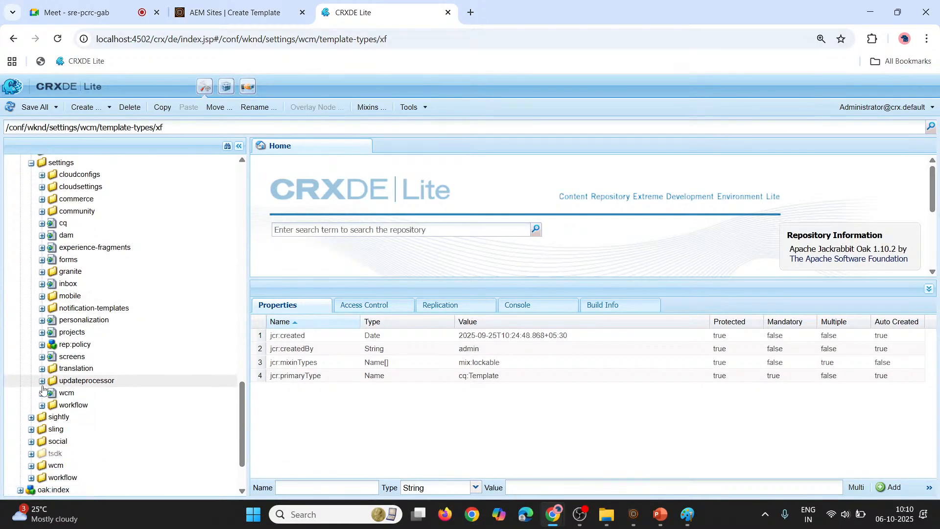
{"action": "left_click", "coordinate": [42, 394]}
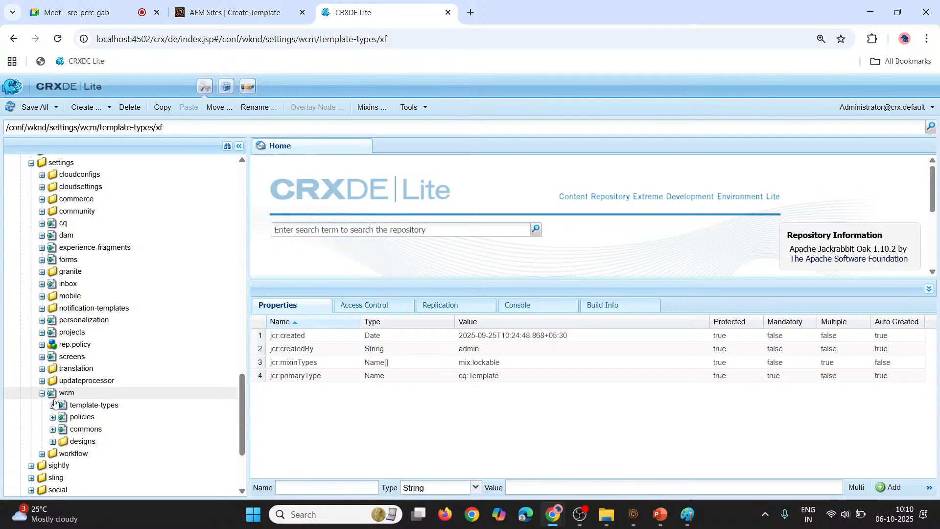
{"action": "left_click", "coordinate": [52, 406]}
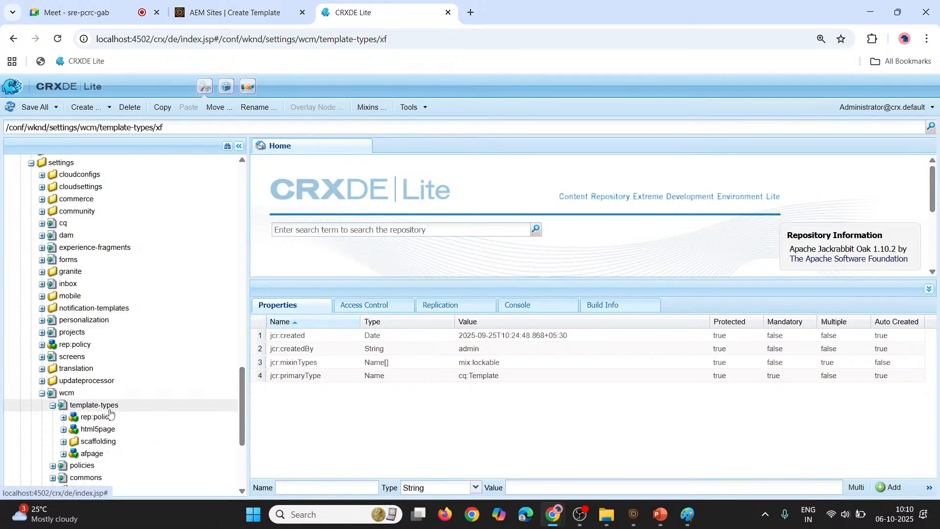
Open the html5page and afpage template types under libs to show their child nodes and properties
{"action": "double_click", "coordinate": [96, 431]}
{"action": "scroll", "coordinate": [97, 427], "scroll_direction": "down", "scroll_amount": 2}
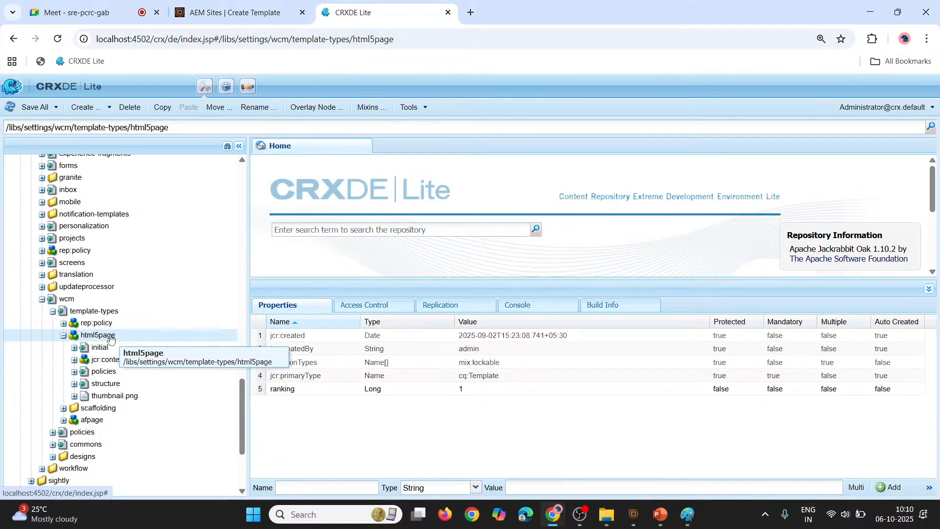
{"action": "double_click", "coordinate": [88, 423]}
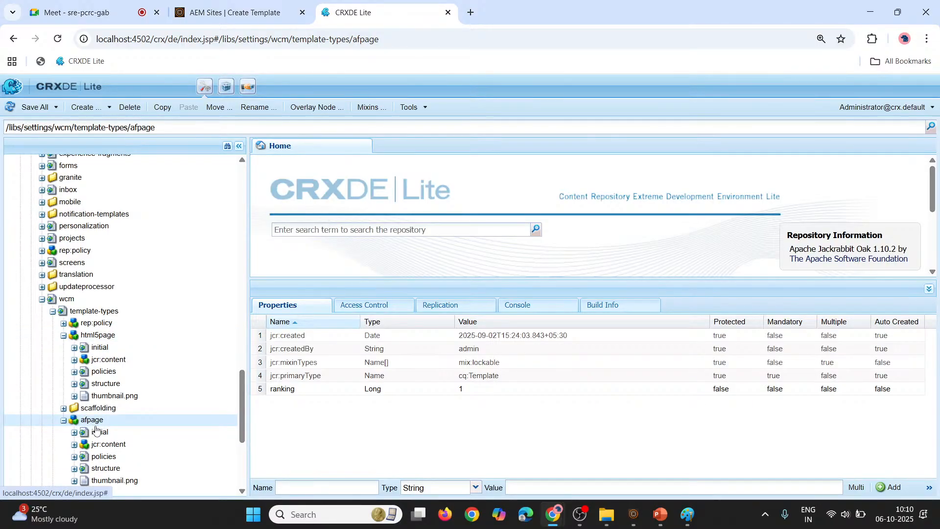
Collapse afpage under libs template-types and compare the html5page node with the types offered in the Create Template wizard
{"action": "left_click", "coordinate": [65, 421]}
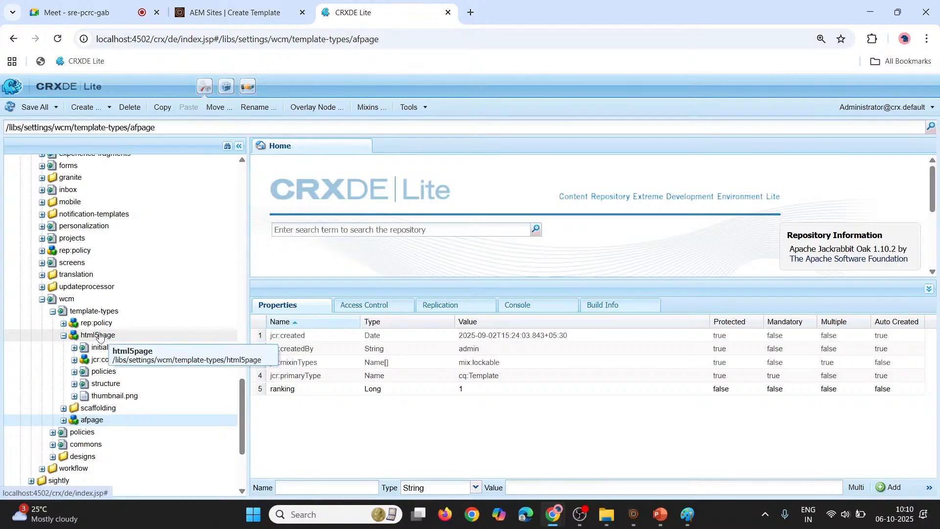
{"action": "scroll", "coordinate": [99, 337], "scroll_direction": "up", "scroll_amount": 15}
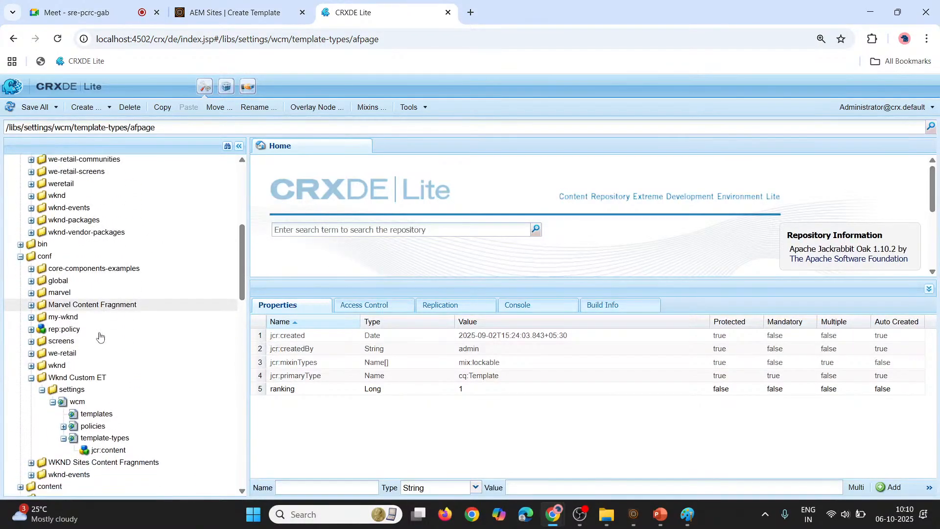
{"action": "scroll", "coordinate": [96, 375], "scroll_direction": "down", "scroll_amount": 15}
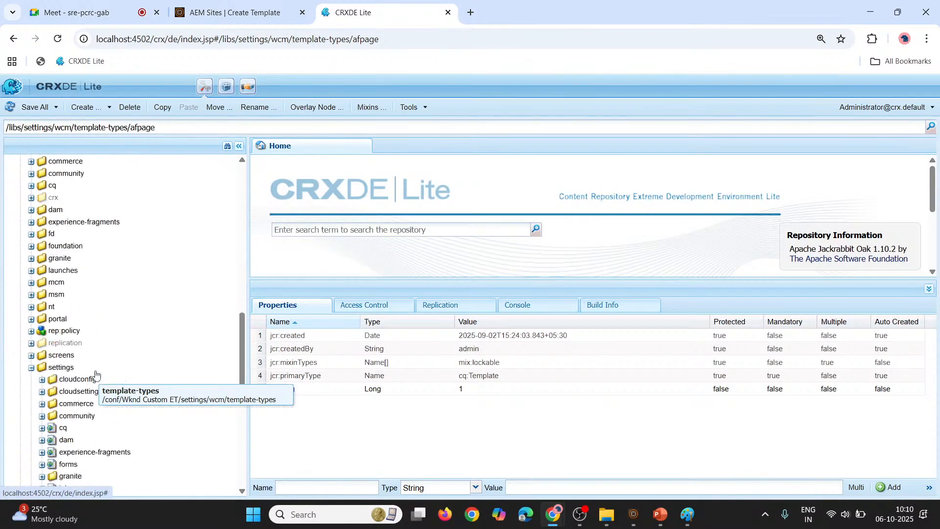
{"action": "scroll", "coordinate": [96, 375], "scroll_direction": "down", "scroll_amount": 2}
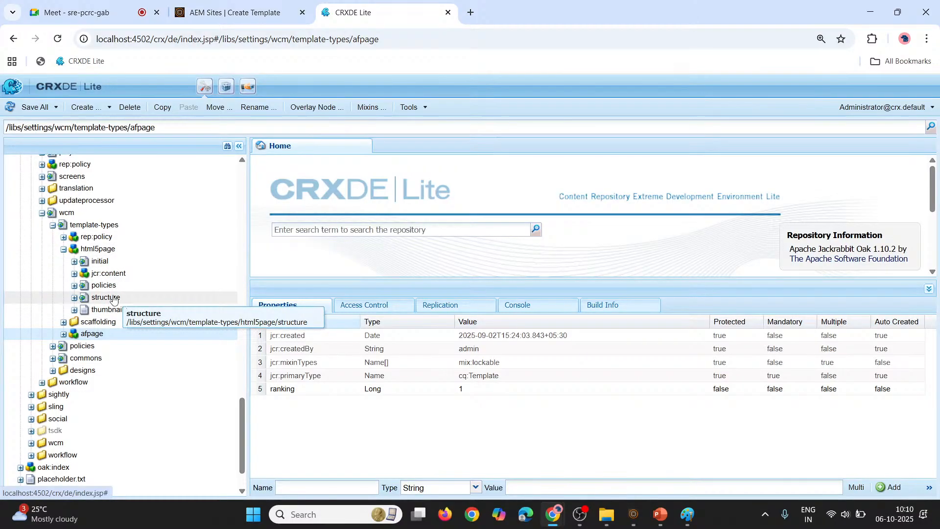
{"action": "mouse_move", "coordinate": [265, 4]}
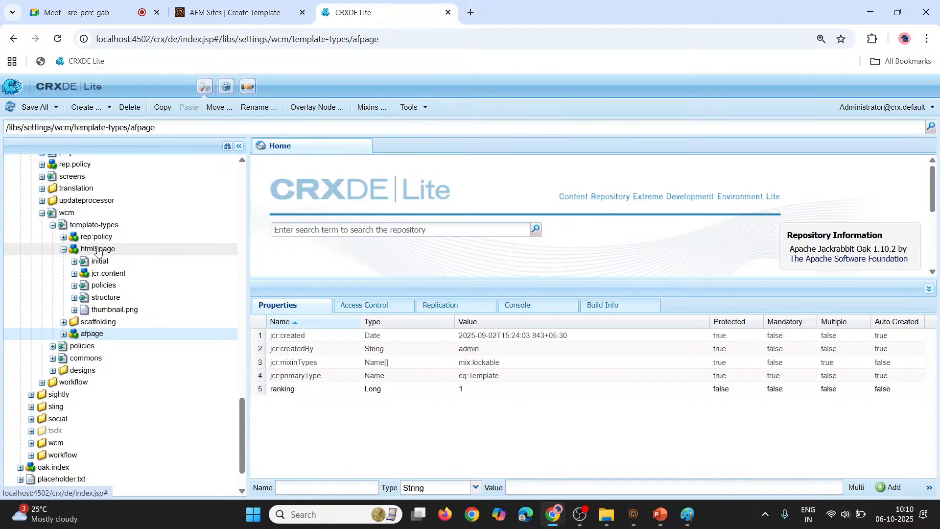
{"action": "left_click", "coordinate": [97, 250]}
{"action": "left_click", "coordinate": [230, 12]}
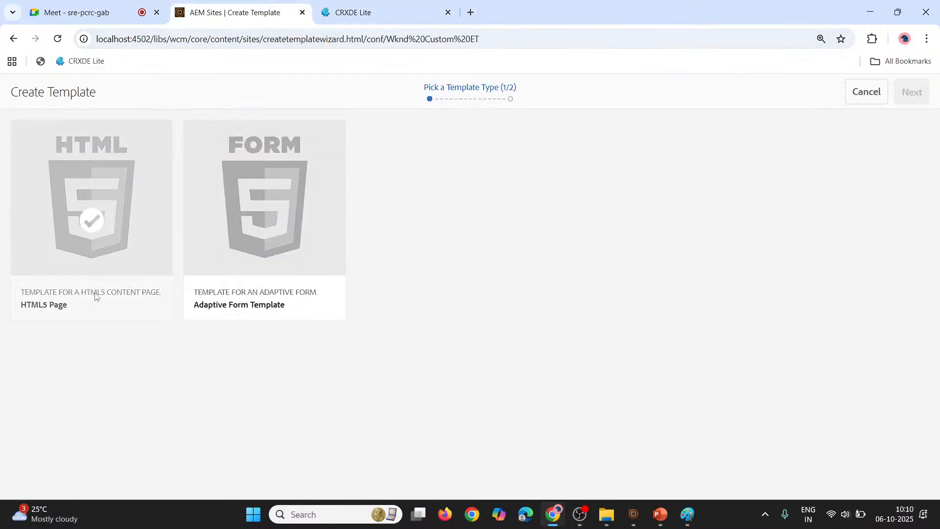
{"action": "left_click", "coordinate": [368, 8]}
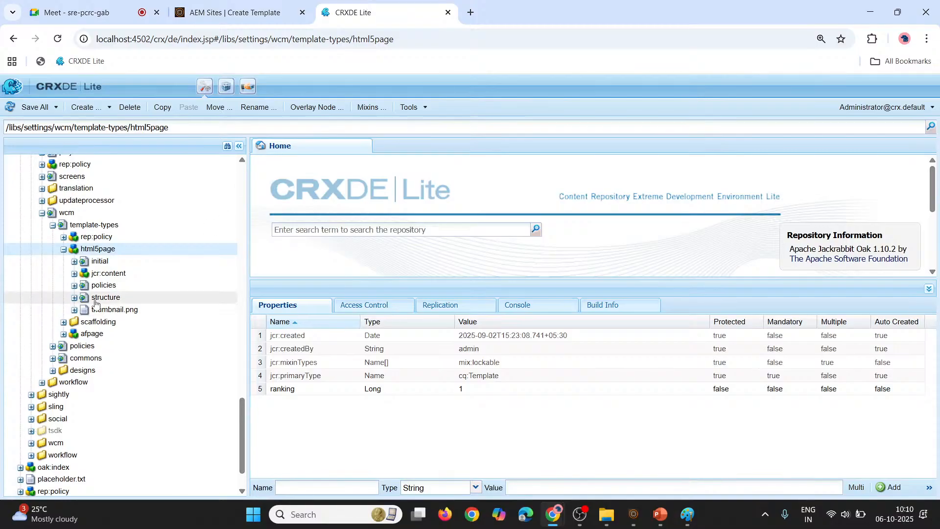
Copy the html5page template type from /libs/settings/wcm/template-types and paste it into /conf/Wknd Custom ET/settings/wcm/template-types
{"action": "scroll", "coordinate": [101, 247], "scroll_direction": "up", "scroll_amount": 8}
{"action": "scroll", "coordinate": [99, 246], "scroll_direction": "down", "scroll_amount": 6}
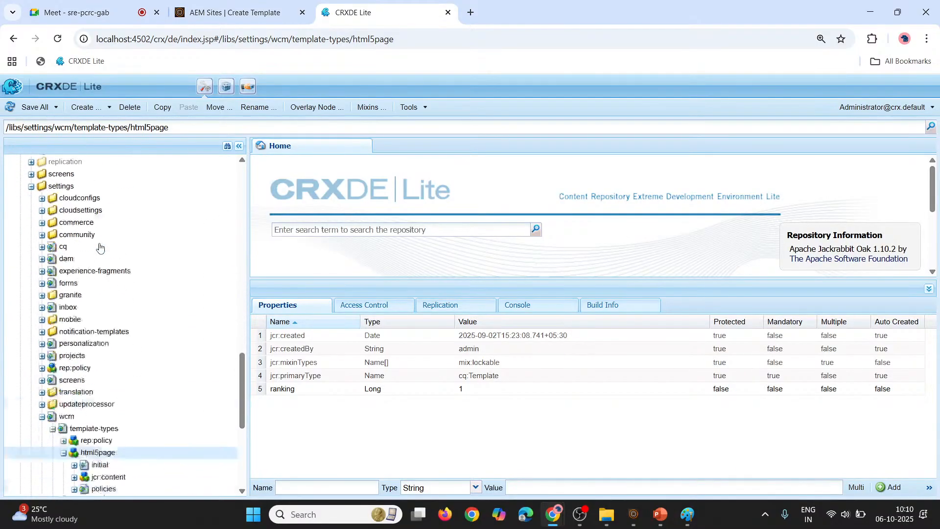
{"action": "right_click", "coordinate": [89, 356]}
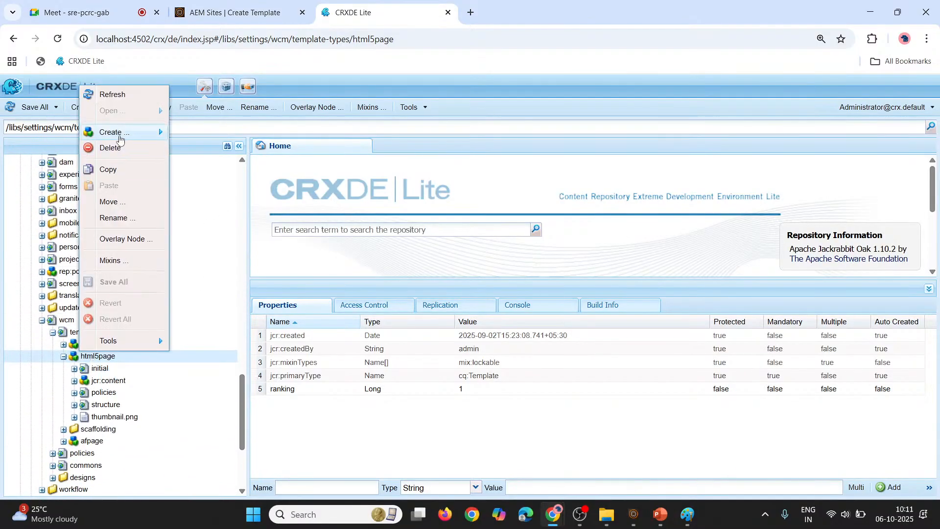
{"action": "left_click", "coordinate": [118, 175]}
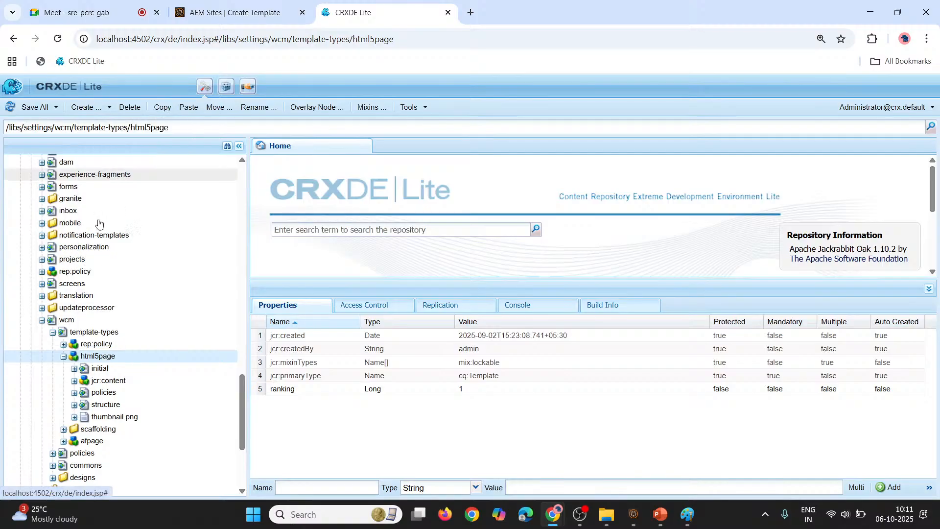
{"action": "left_click", "coordinate": [64, 357]}
{"action": "scroll", "coordinate": [67, 362], "scroll_direction": "up", "scroll_amount": 10}
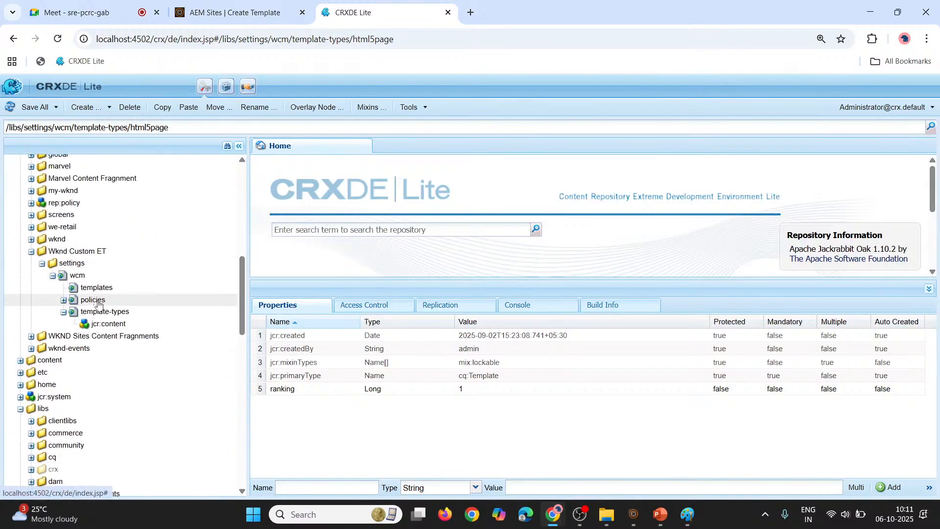
{"action": "right_click", "coordinate": [109, 316]}
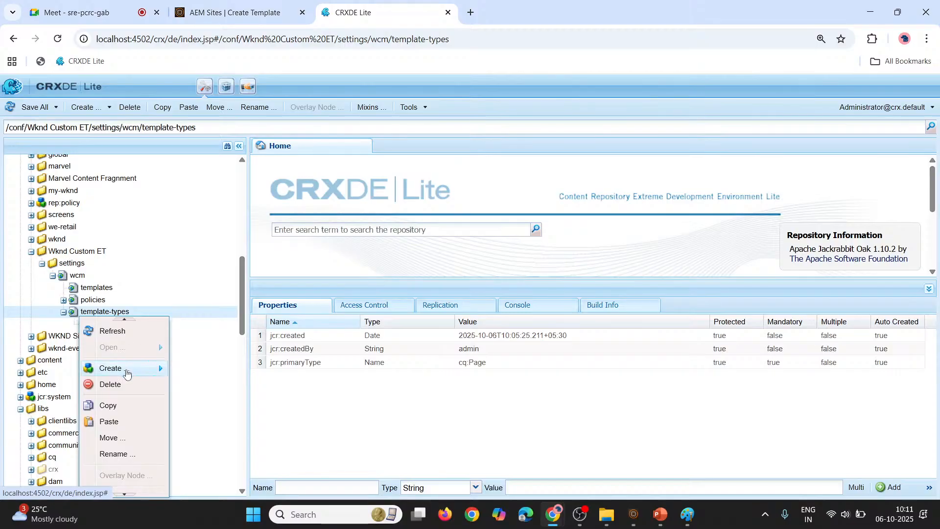
{"action": "mouse_move", "coordinate": [126, 370]}
{"action": "left_click", "coordinate": [108, 421]}
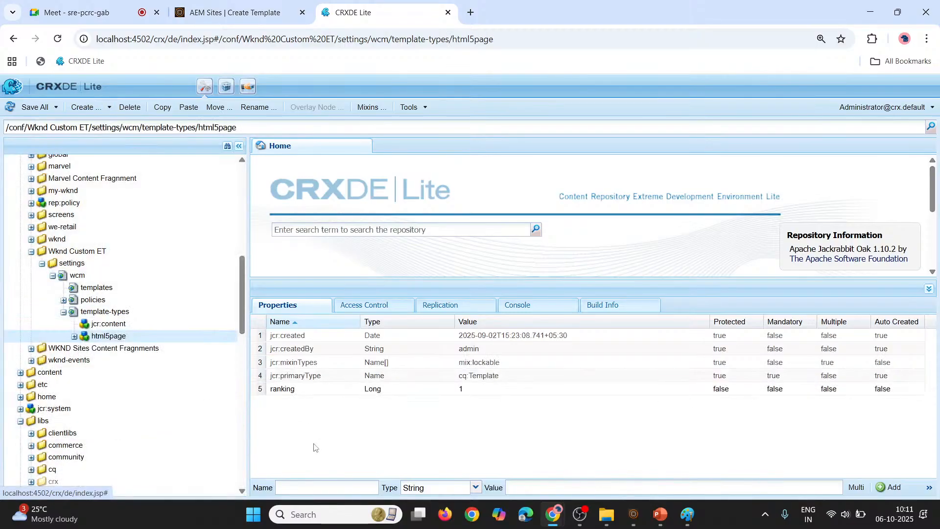
Check the child nodes of the pasted html5page and review the HTML5 Page type in the Create Template wizard
{"action": "left_click", "coordinate": [74, 336]}
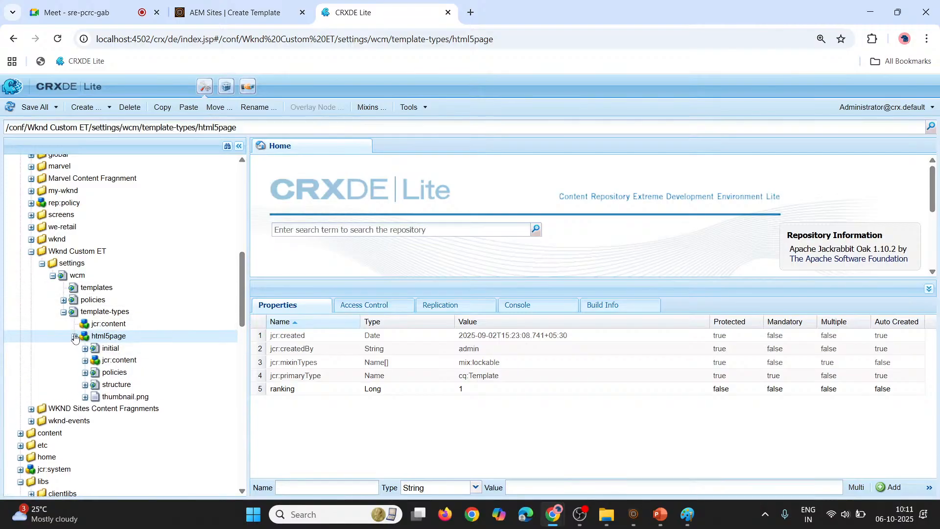
{"action": "left_click", "coordinate": [74, 335]}
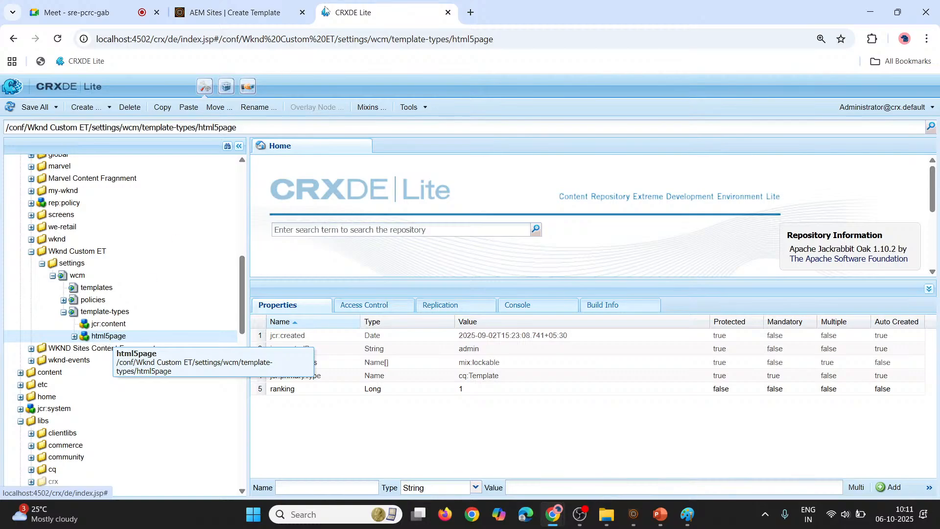
{"action": "left_click", "coordinate": [274, 12]}
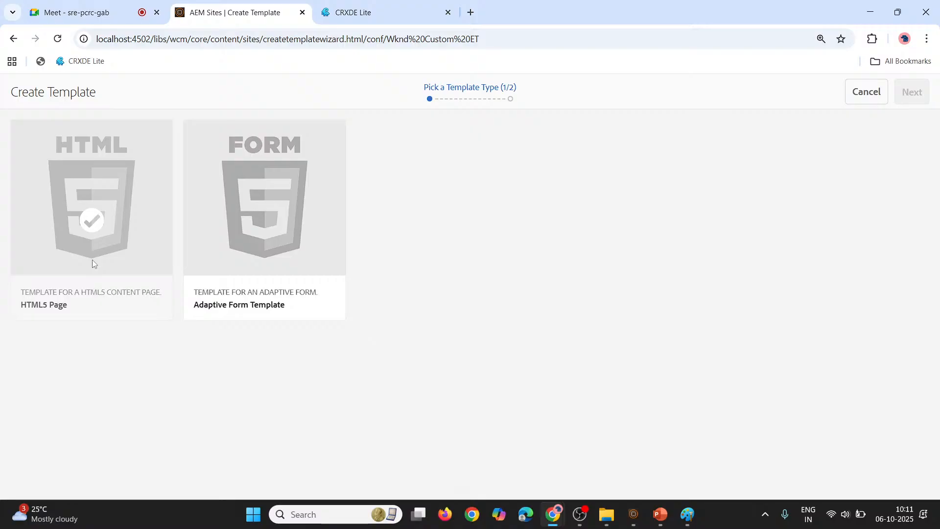
{"action": "left_click", "coordinate": [352, 10]}
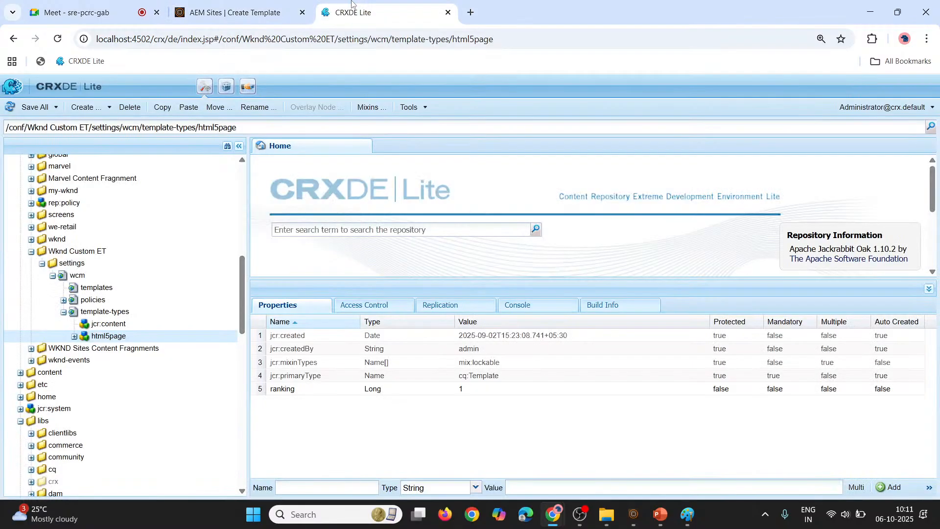
Inspect the initial, policies and structure nodes of html5page under Wknd Custom ET, and collapse them again
{"action": "left_click", "coordinate": [74, 336]}
{"action": "scroll", "coordinate": [77, 336], "scroll_direction": "down", "scroll_amount": 1}
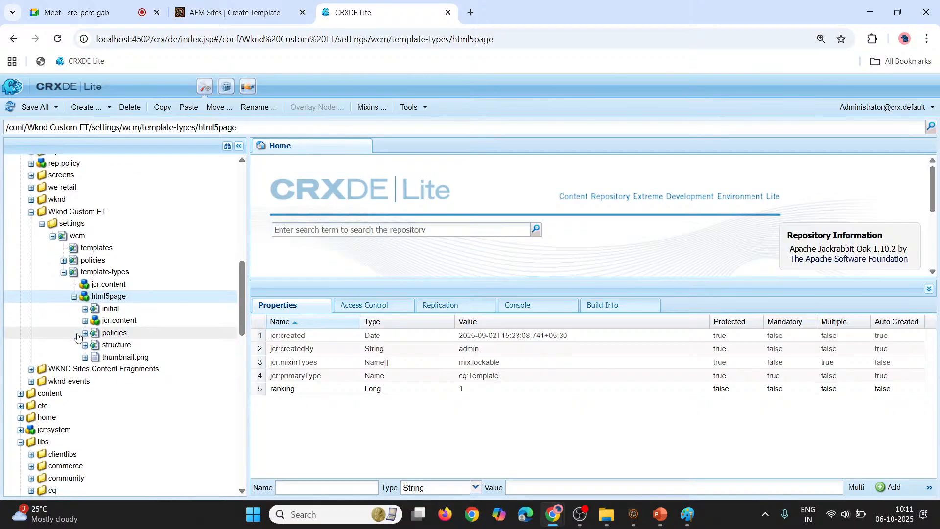
{"action": "left_click", "coordinate": [85, 308]}
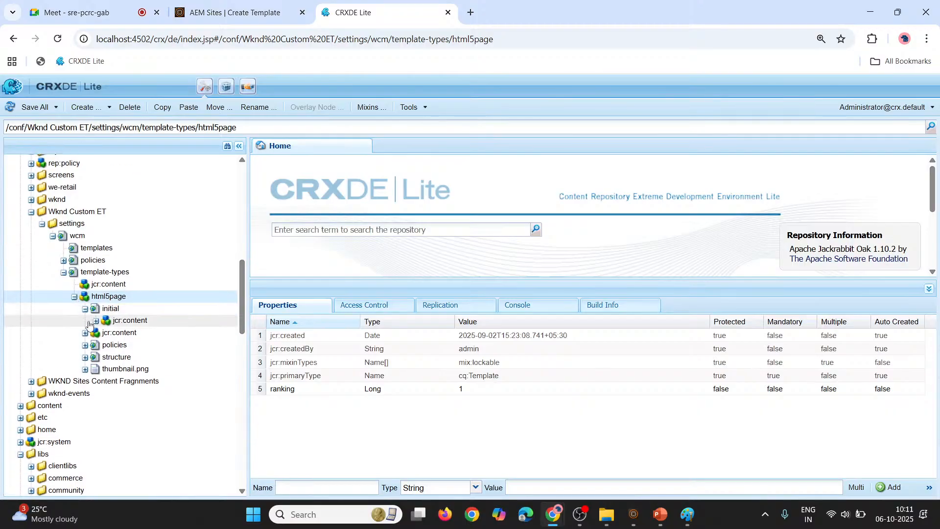
{"action": "left_click", "coordinate": [86, 345]}
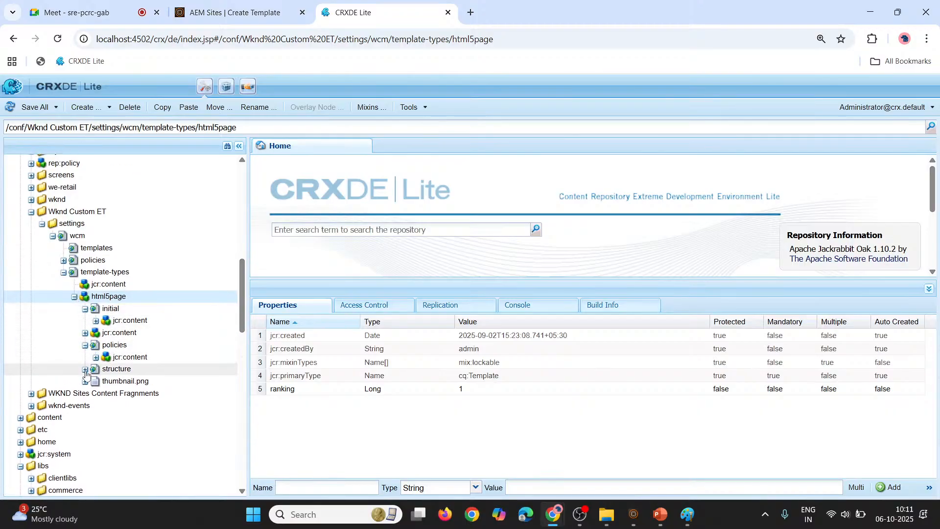
{"action": "left_click", "coordinate": [85, 370]}
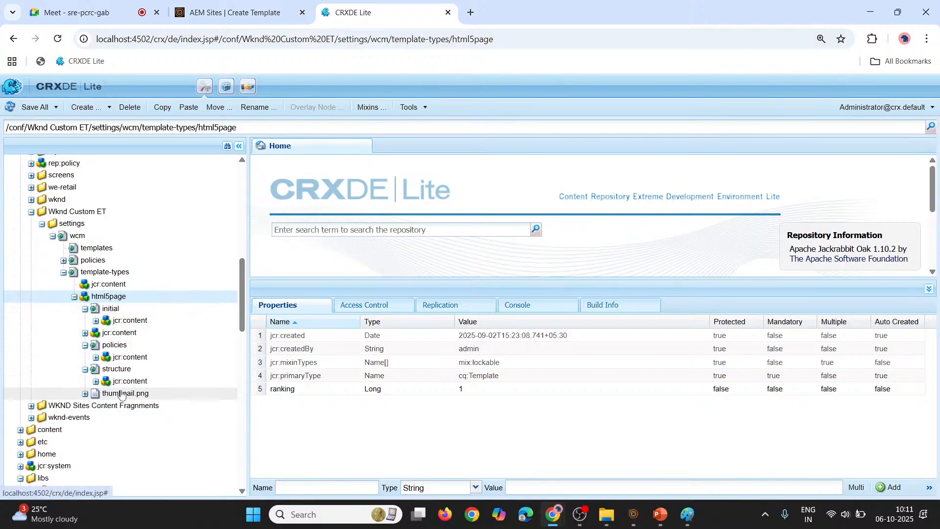
{"action": "left_click", "coordinate": [85, 309]}
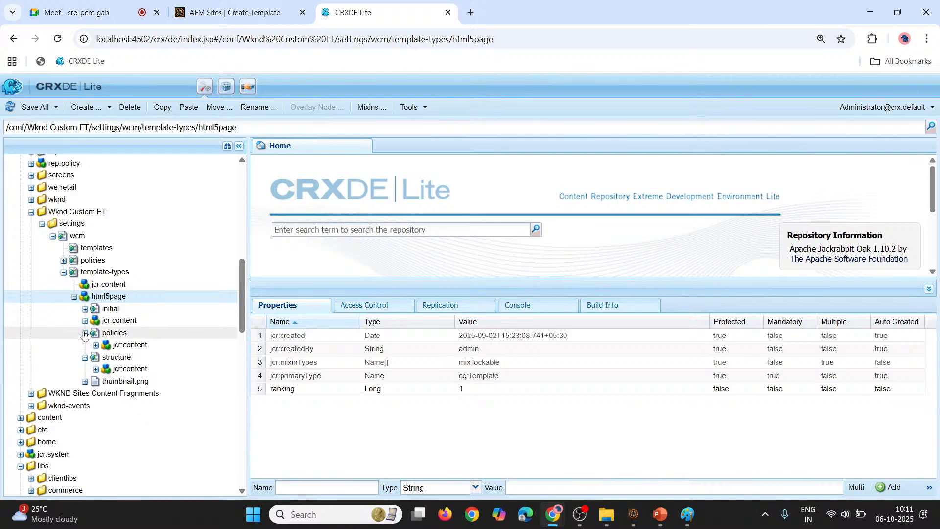
{"action": "left_click", "coordinate": [85, 333]}
{"action": "left_click", "coordinate": [84, 345]}
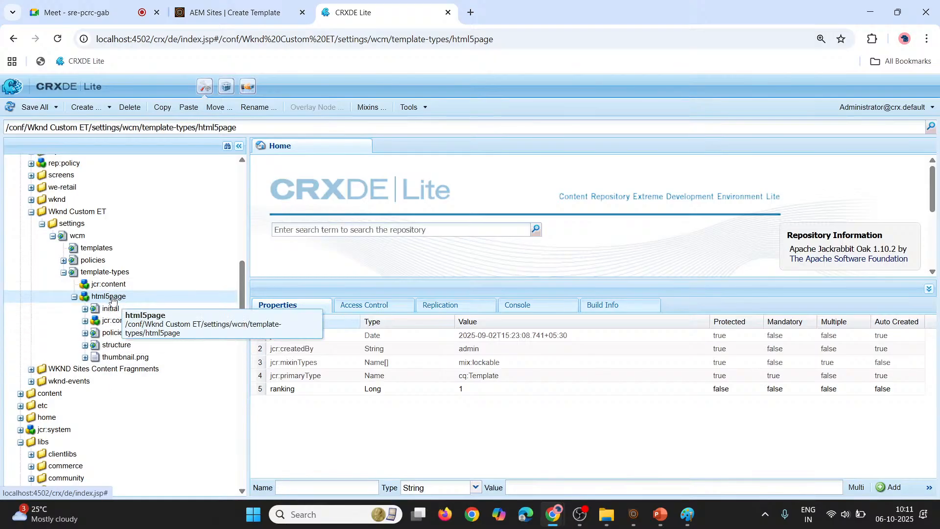
Choose the HTML5 Page template type in the Create Template wizard and proceed to the template details
{"action": "left_click", "coordinate": [279, 4]}
{"action": "mouse_move", "coordinate": [92, 251]}
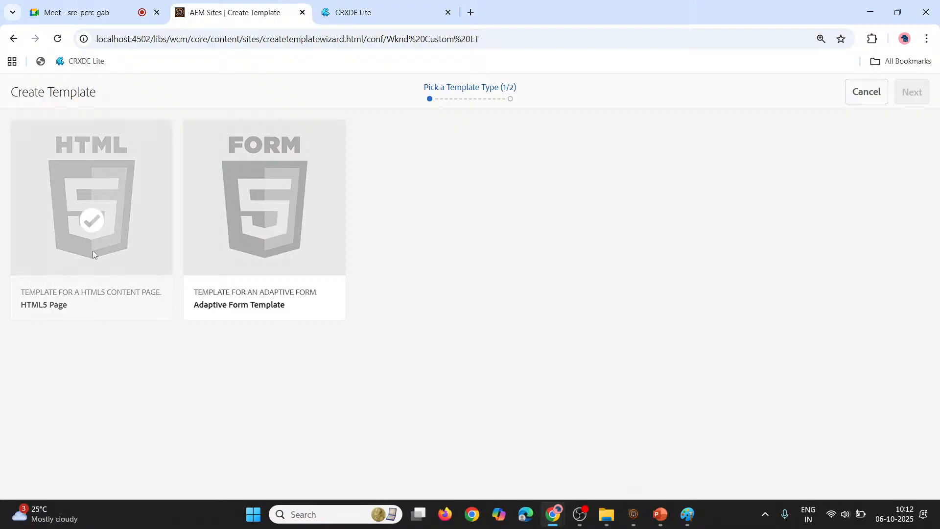
{"action": "left_click", "coordinate": [102, 227]}
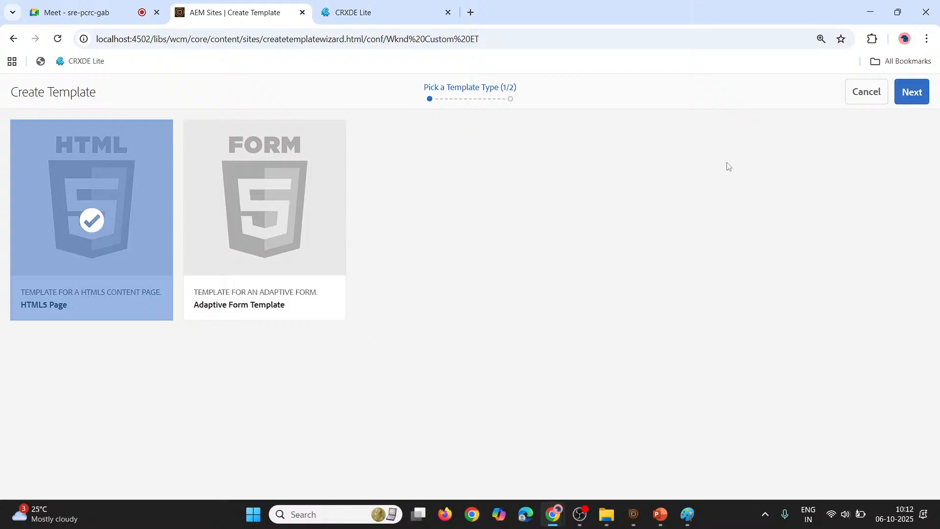
{"action": "left_click", "coordinate": [911, 92]}
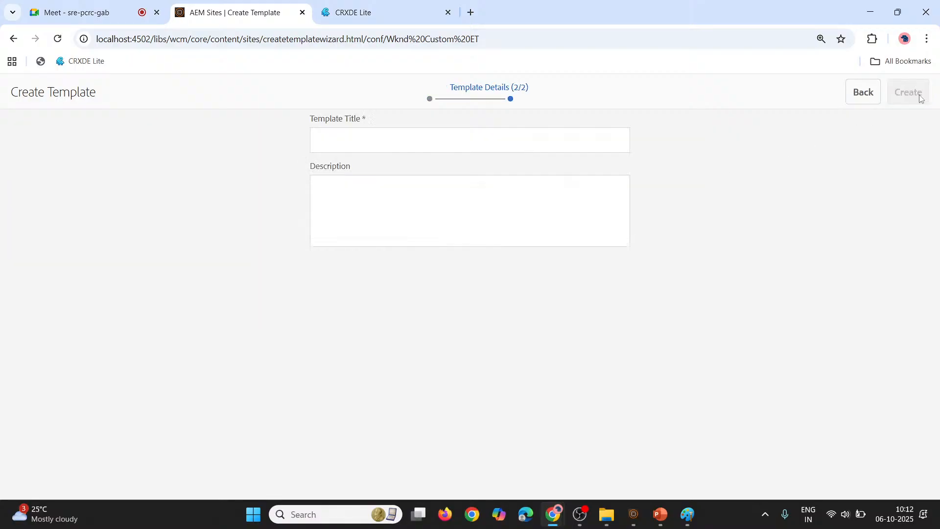
{"action": "left_click", "coordinate": [479, 140]}
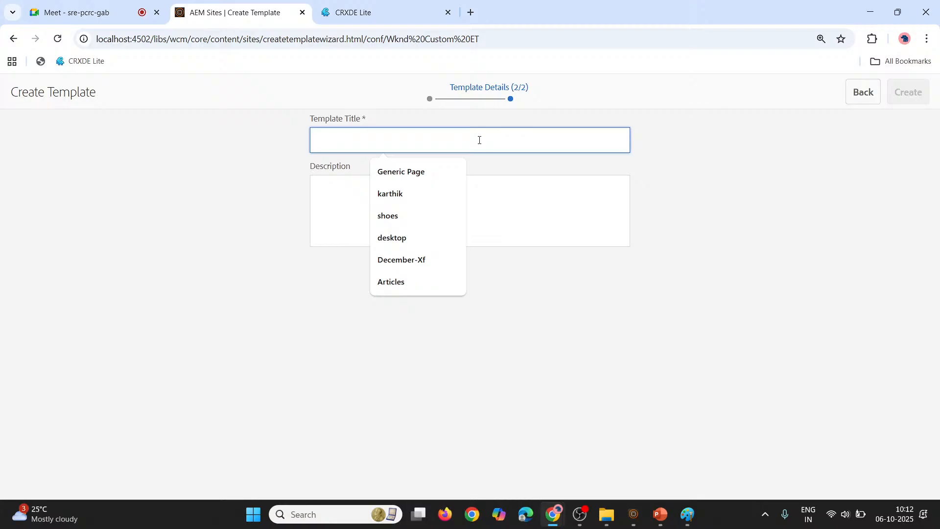
{"action": "type", "text": "ma"}
{"action": "key", "text": "BackSpace"}
{"action": "key", "text": "BackSpace"}
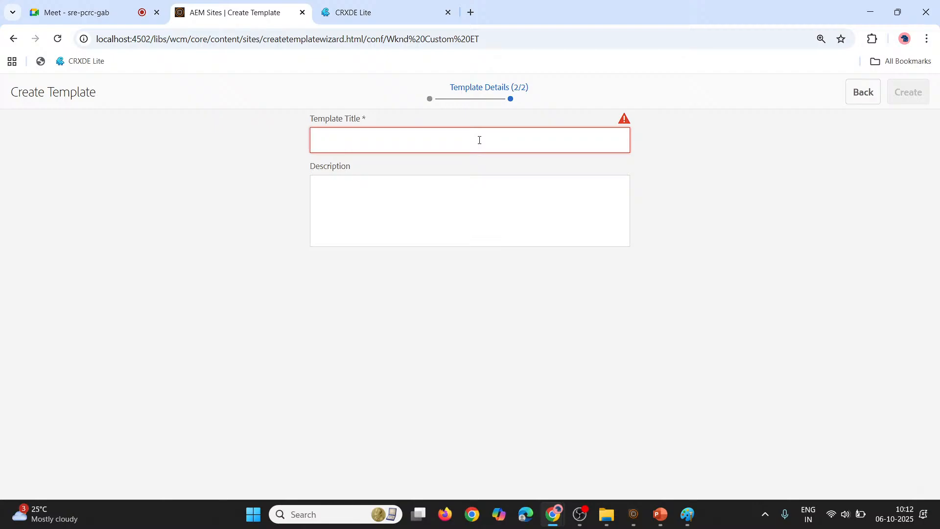
{"action": "type", "text": "fi"}
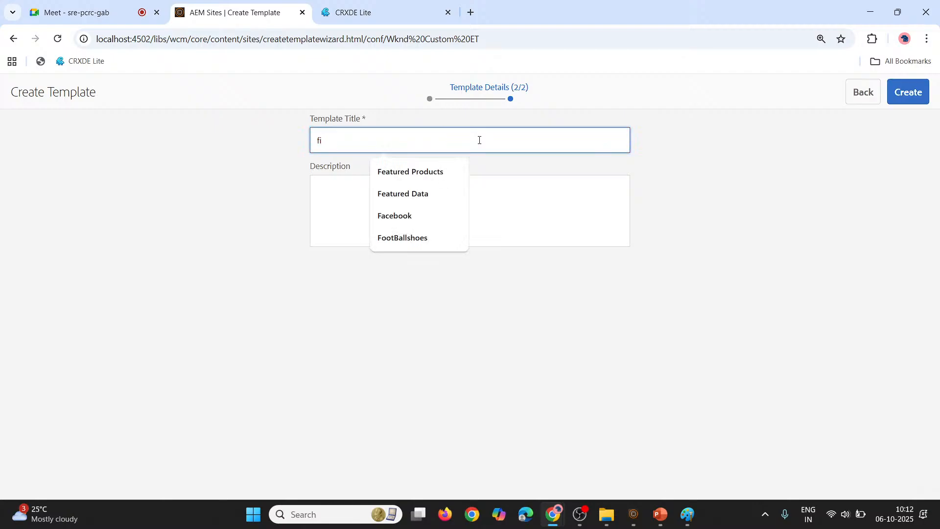
{"action": "type", "text": "rst page"}
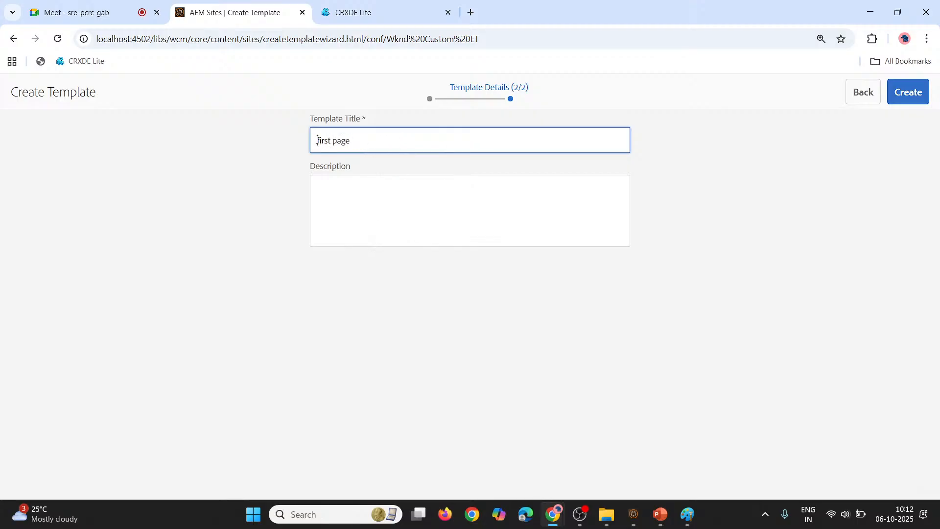
Set the template title to "home", create the template, and return to the Wknd Custom ET templates list
{"action": "left_click_drag", "start_coordinate": [318, 141], "coordinate": [363, 137]}
{"action": "left_click", "coordinate": [361, 138]}
{"action": "key", "text": "BackSpace"}
{"action": "key", "text": "BackSpace"}
{"action": "key", "text": "BackSpace"}
{"action": "key", "text": "BackSpace"}
{"action": "key", "text": "BackSpace"}
{"action": "key", "text": "BackSpace"}
{"action": "type", "text": "home"}
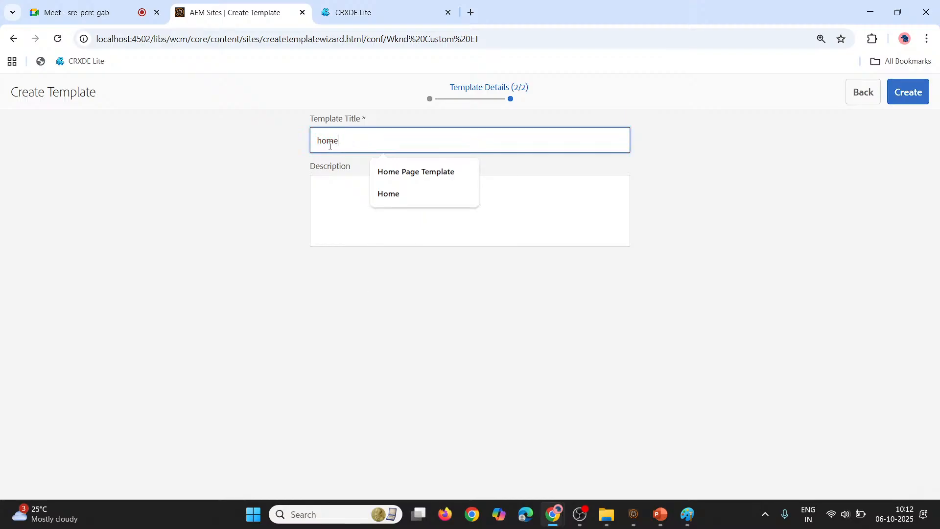
{"action": "double_click", "coordinate": [330, 146]}
{"action": "left_click", "coordinate": [283, 169]}
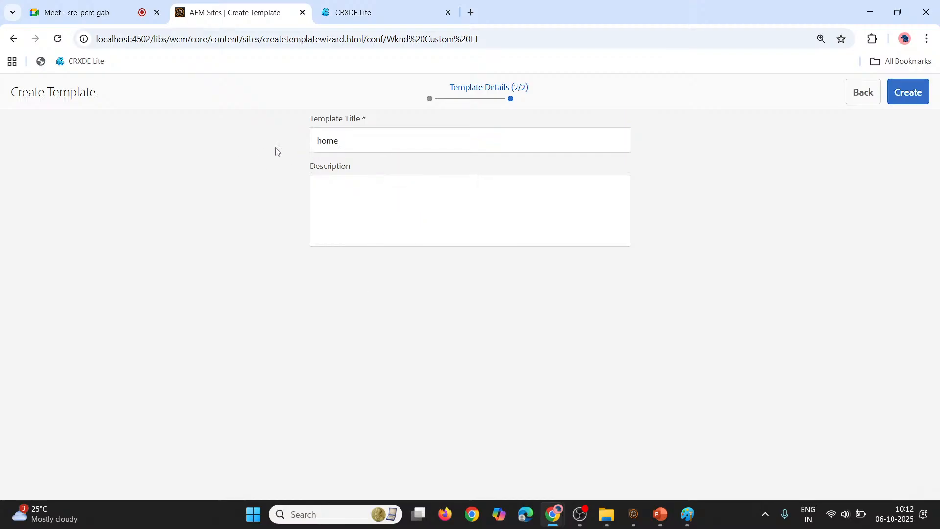
{"action": "left_click", "coordinate": [906, 95]}
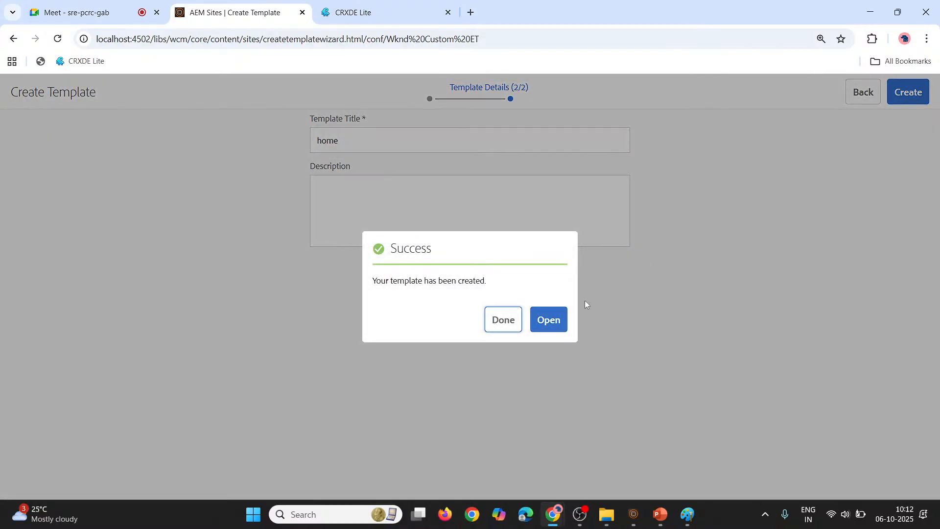
{"action": "left_click", "coordinate": [514, 320]}
Open the home template for editing in the template editor and hide the side panel
{"action": "mouse_move", "coordinate": [96, 285]}
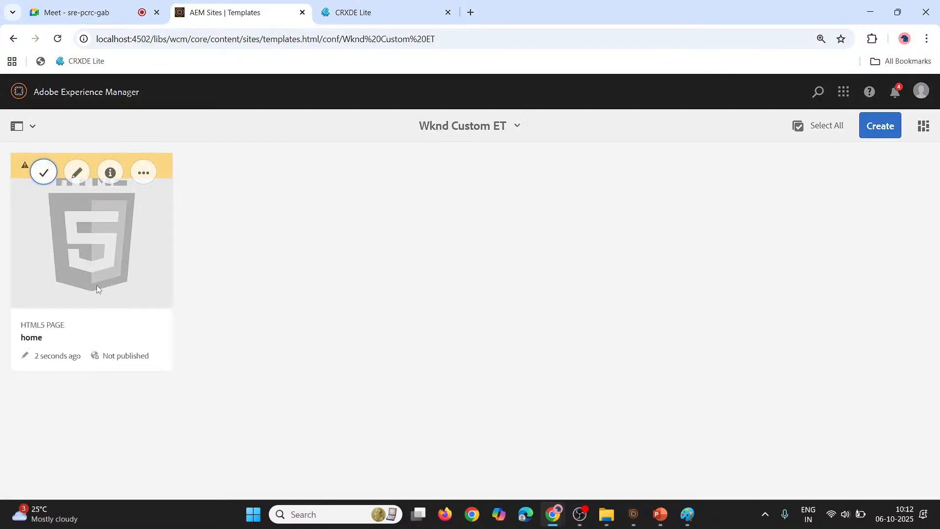
{"action": "left_click", "coordinate": [43, 172]}
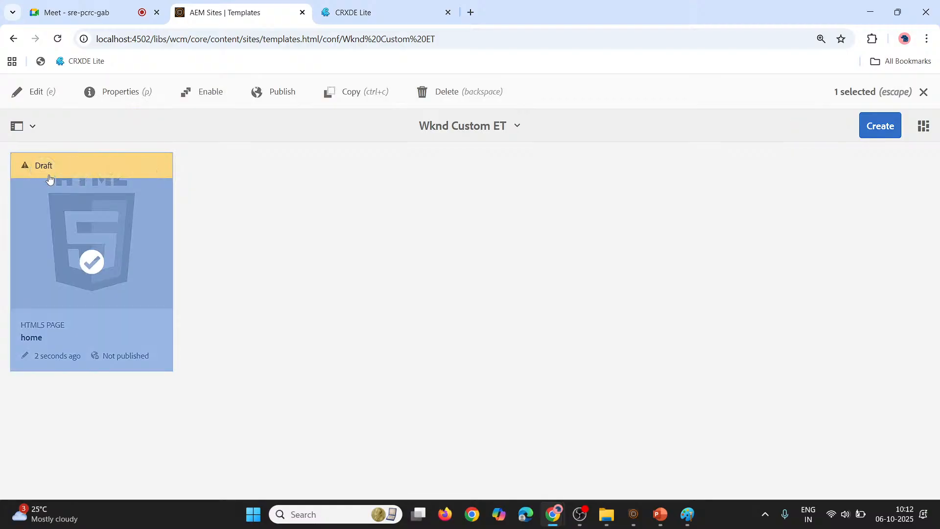
{"action": "left_click", "coordinate": [33, 95]}
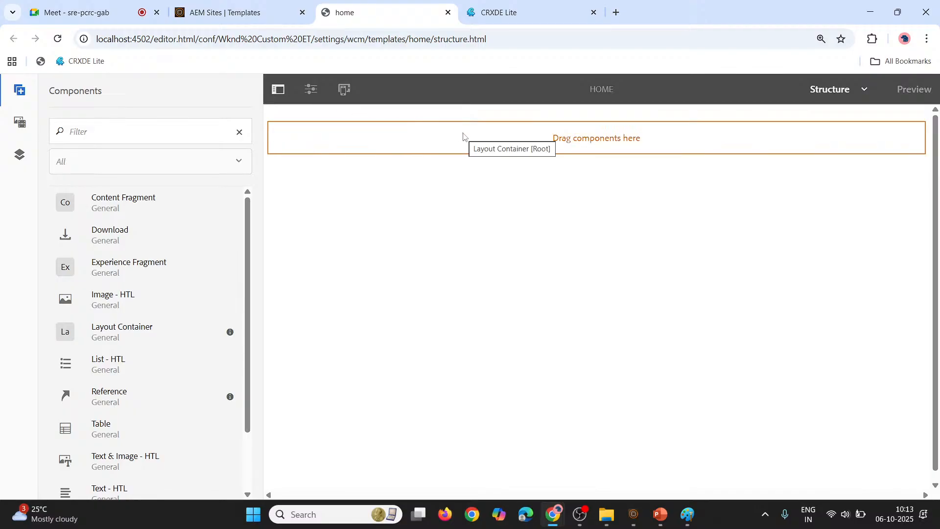
{"action": "left_click", "coordinate": [277, 91]}
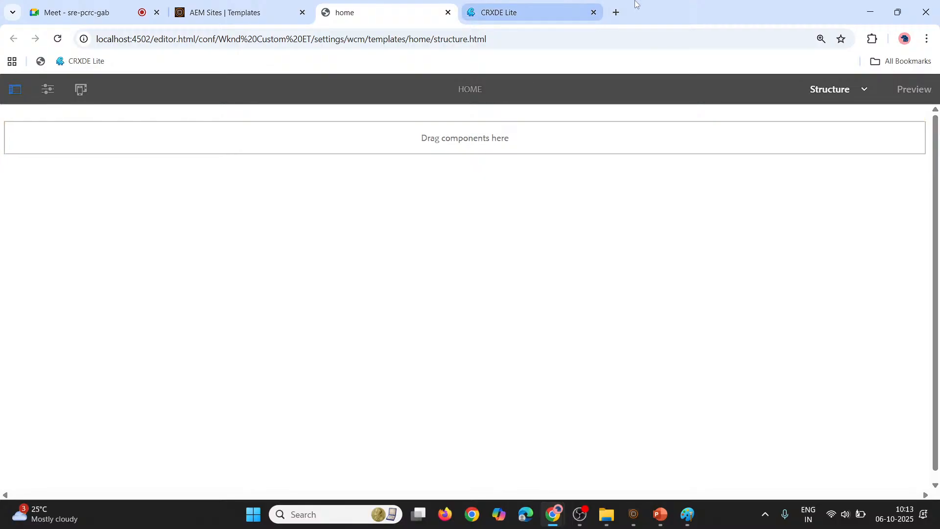
{"action": "left_click", "coordinate": [510, 12]}
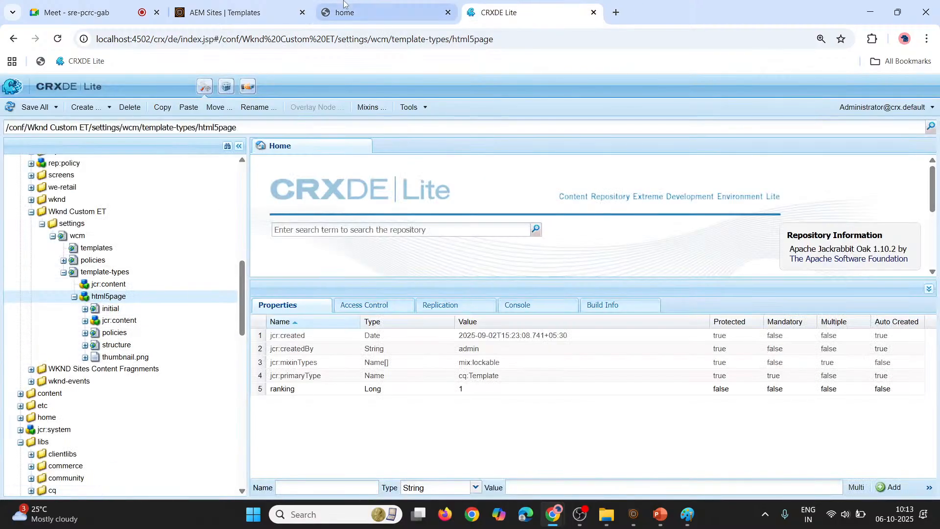
{"action": "left_click", "coordinate": [363, 6]}
{"action": "left_click", "coordinate": [287, 5]}
{"action": "left_click", "coordinate": [367, 6]}
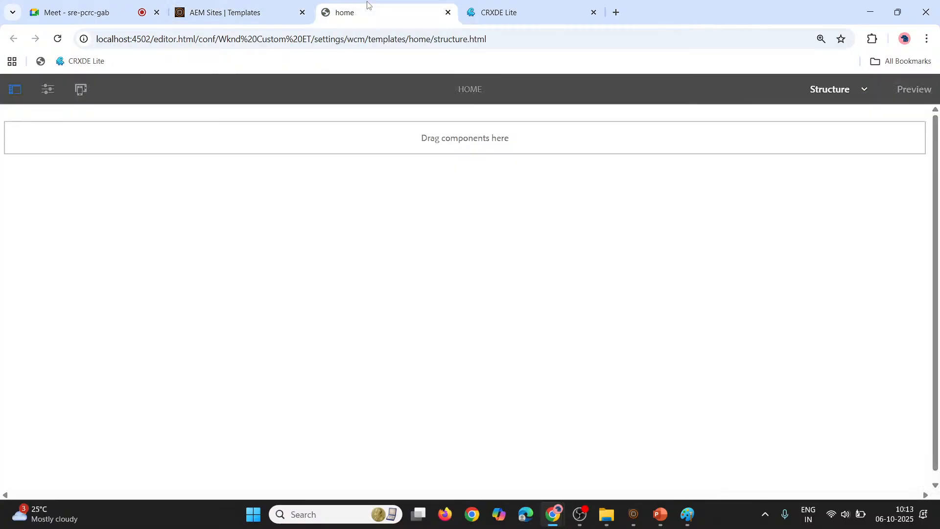
Examine the home template in Initial Content and Layout modes, and return to Structure mode
{"action": "left_click", "coordinate": [863, 91]}
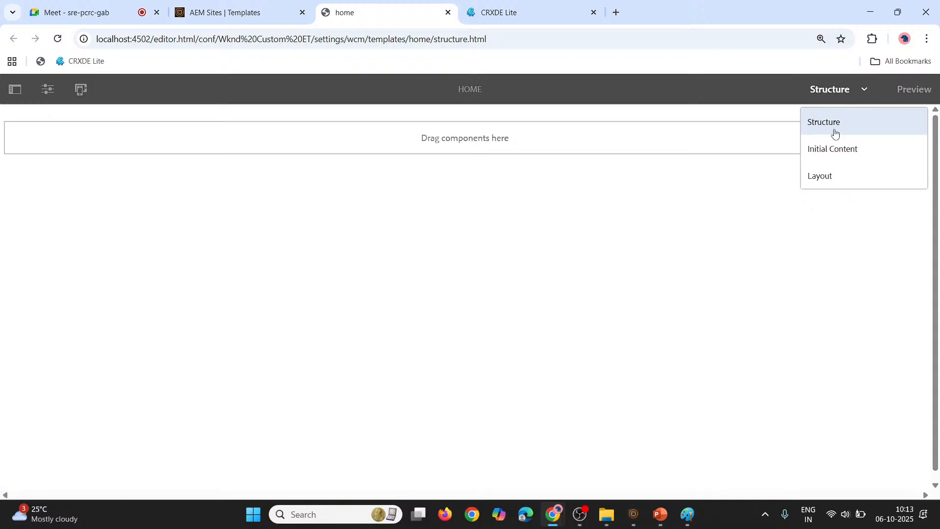
{"action": "left_click", "coordinate": [841, 153]}
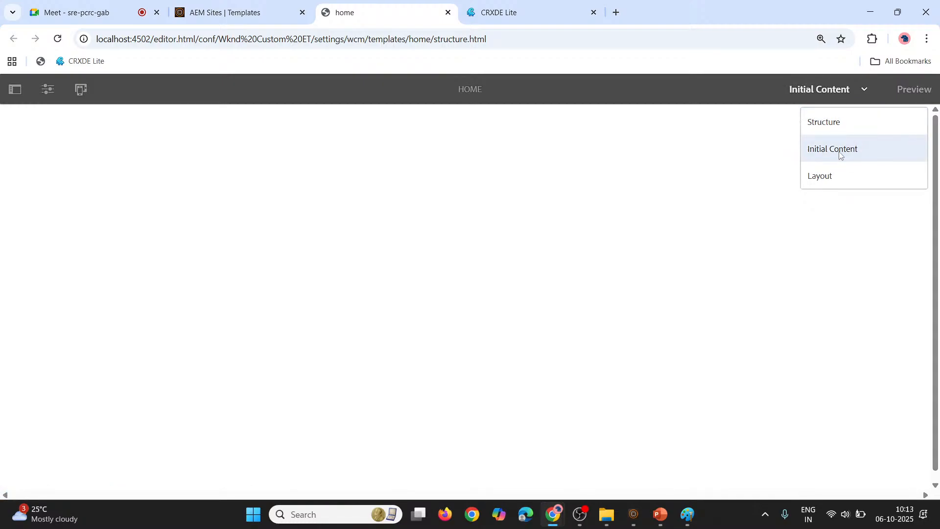
{"action": "left_click", "coordinate": [863, 93]}
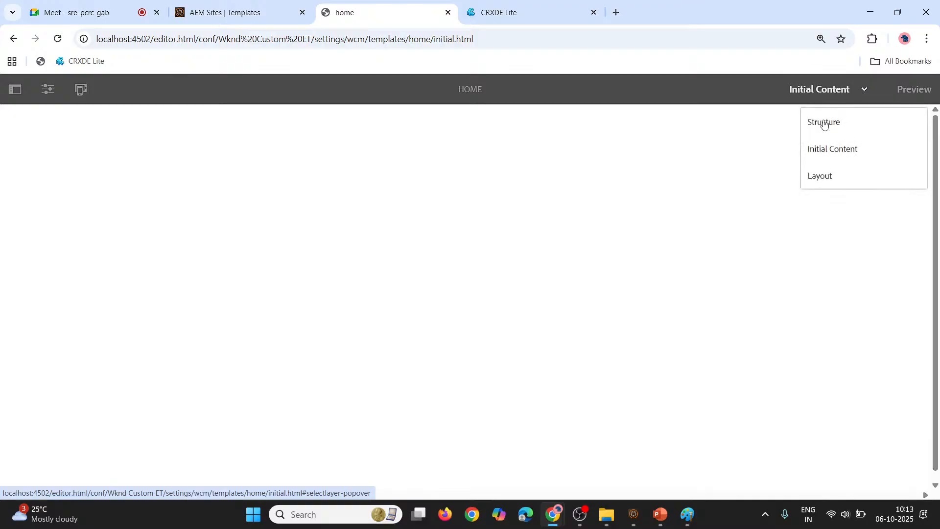
{"action": "left_click", "coordinate": [828, 176]}
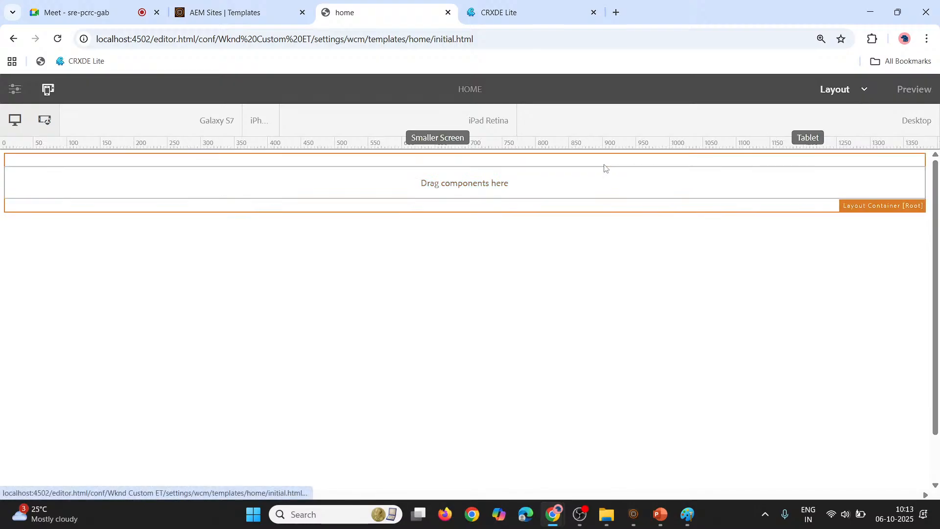
{"action": "left_click", "coordinate": [695, 190]}
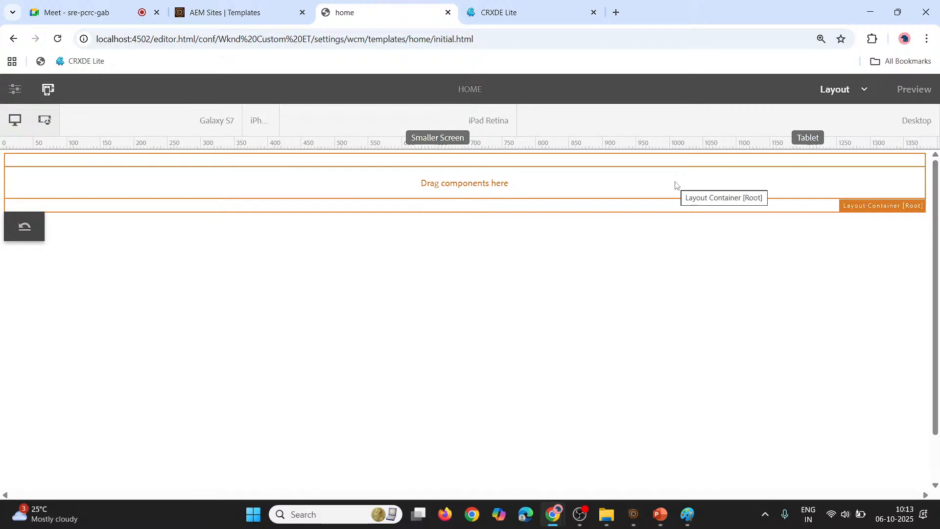
{"action": "left_click", "coordinate": [860, 89]}
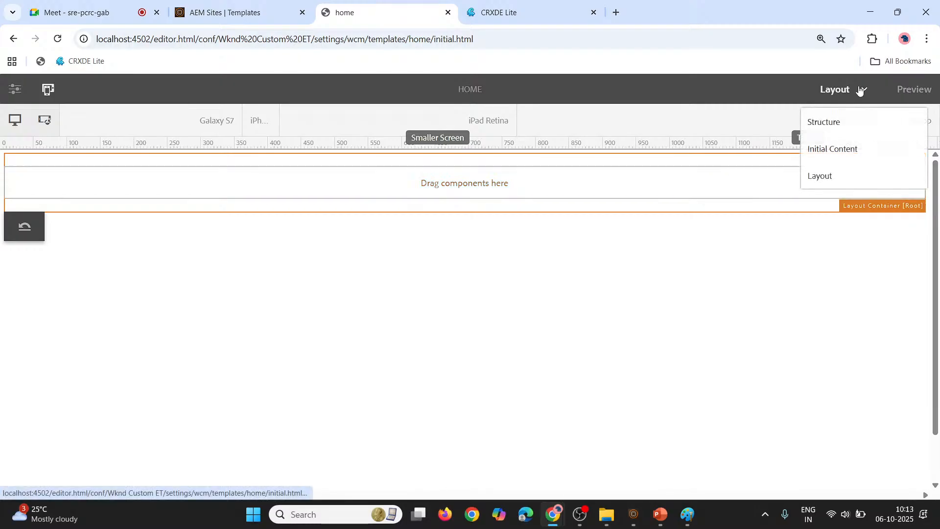
{"action": "left_click", "coordinate": [856, 122]}
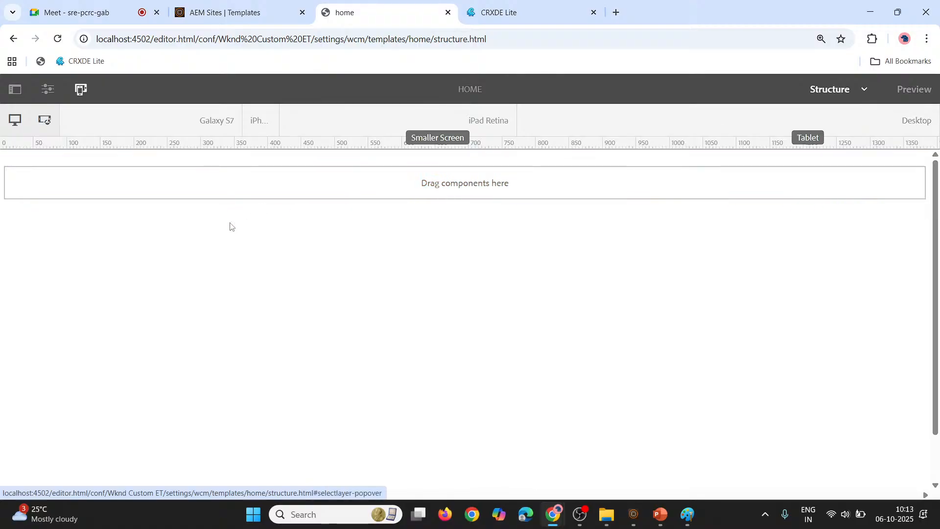
Start inserting a new component into the root layout container
{"action": "left_click", "coordinate": [338, 189]}
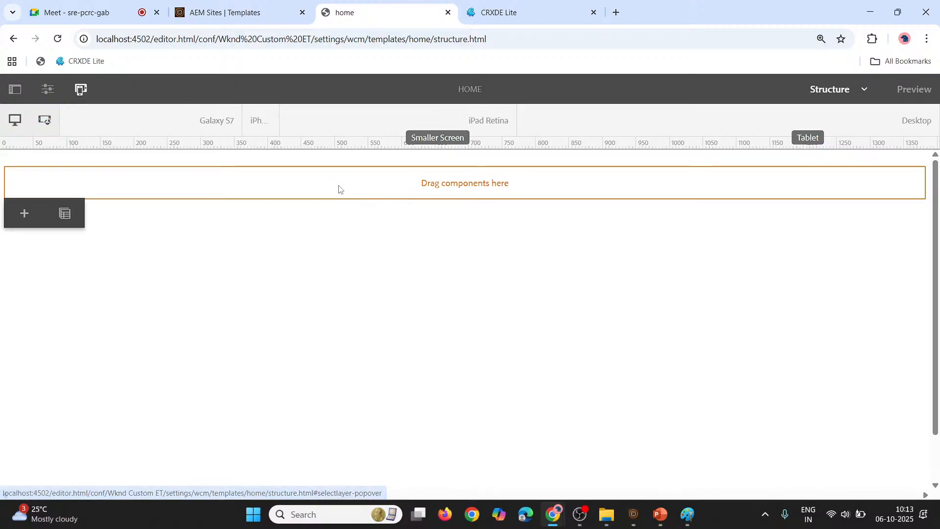
{"action": "left_click", "coordinate": [23, 215]}
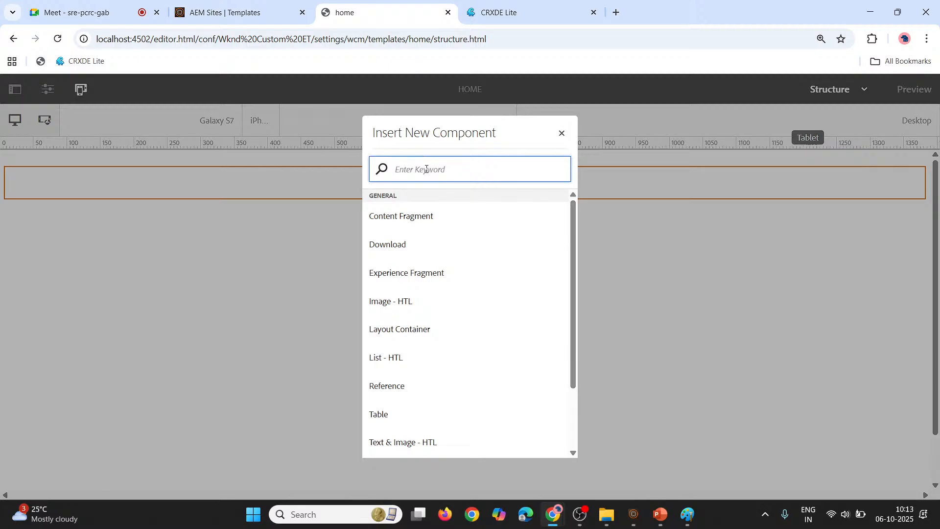
{"action": "type", "text": "con"}
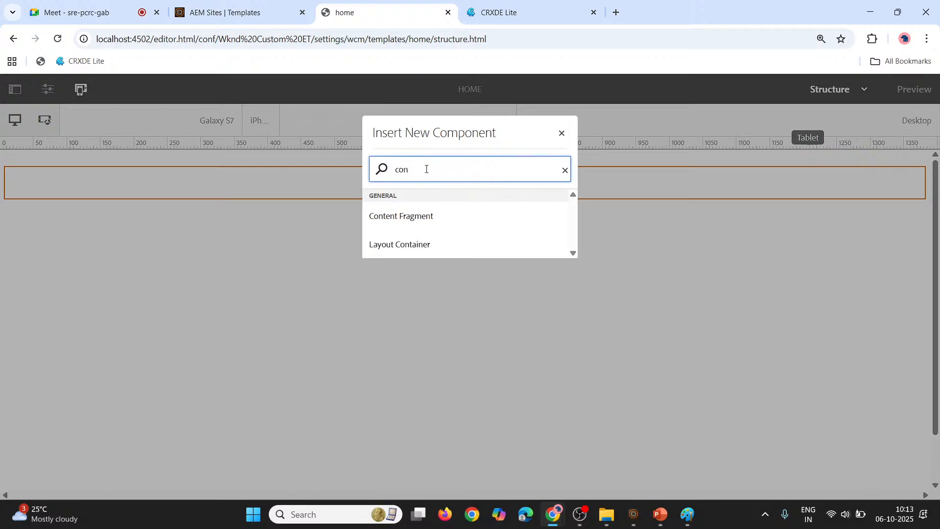
{"action": "key", "text": "Num_Lock"}
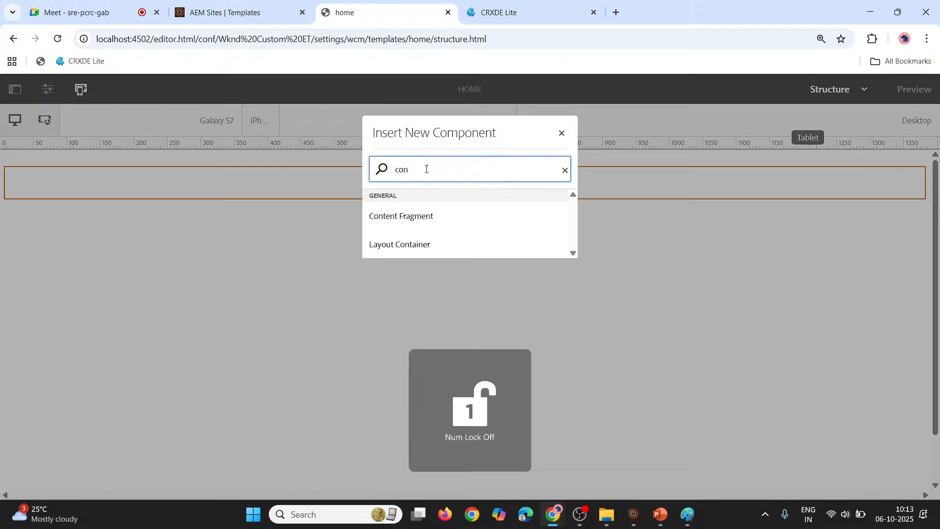
{"action": "key", "text": "Num_Lock"}
{"action": "key", "text": "BackSpace"}
{"action": "key", "text": "BackSpace"}
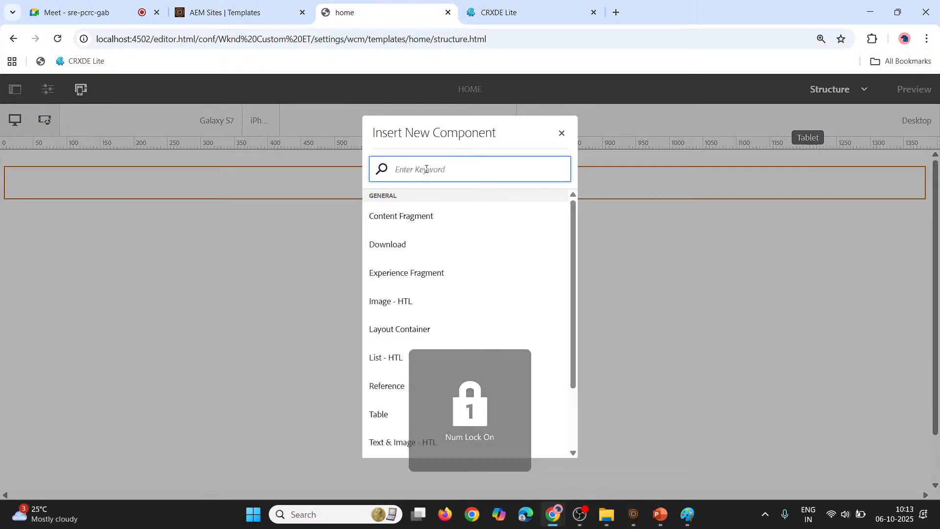
{"action": "type", "text": "par"}
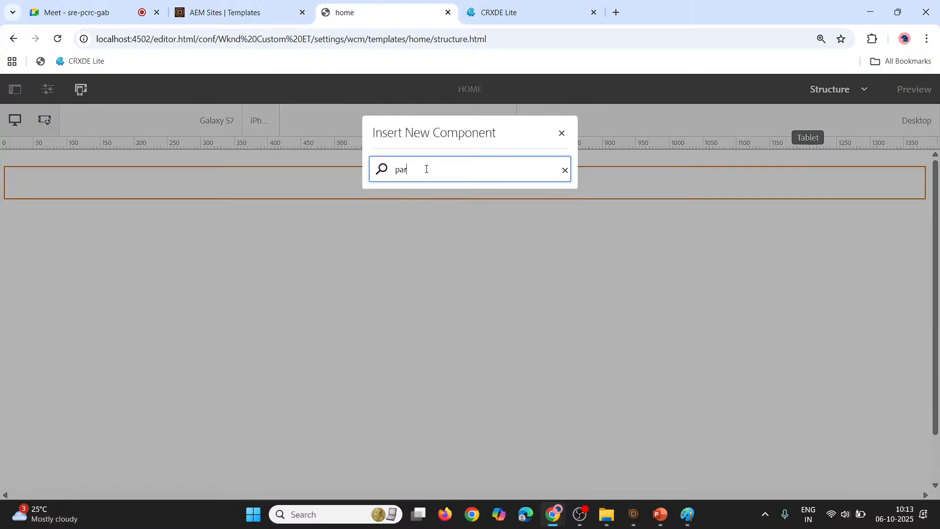
{"action": "key", "text": "BackSpace"}
{"action": "key", "text": "BackSpace"}
Find the component with the keyword "container", insert a Layout Container into the root, and reload the editor
{"action": "type", "text": "con"}
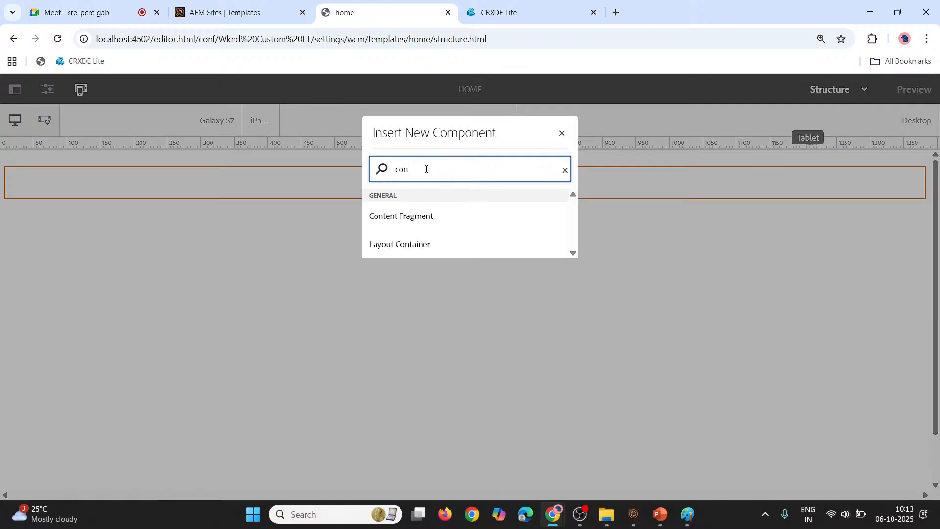
{"action": "type", "text": "tainer"}
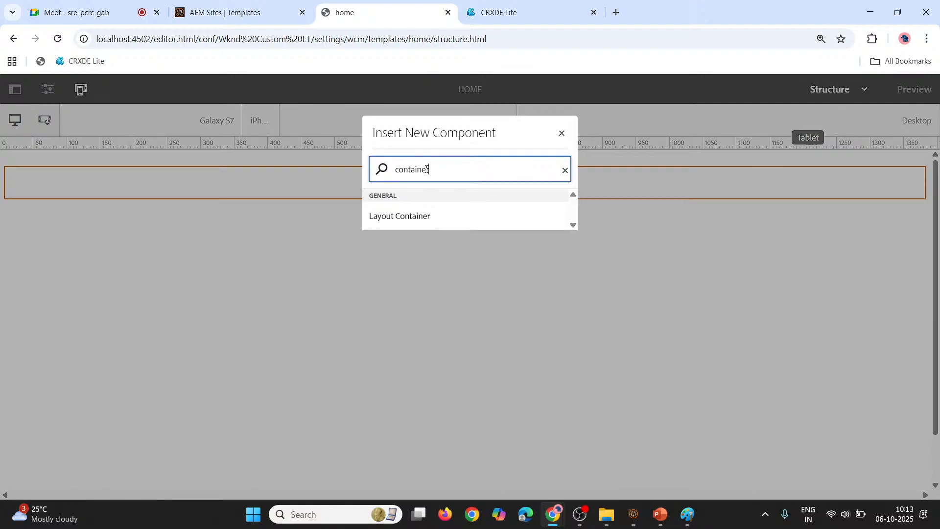
{"action": "left_click", "coordinate": [422, 223]}
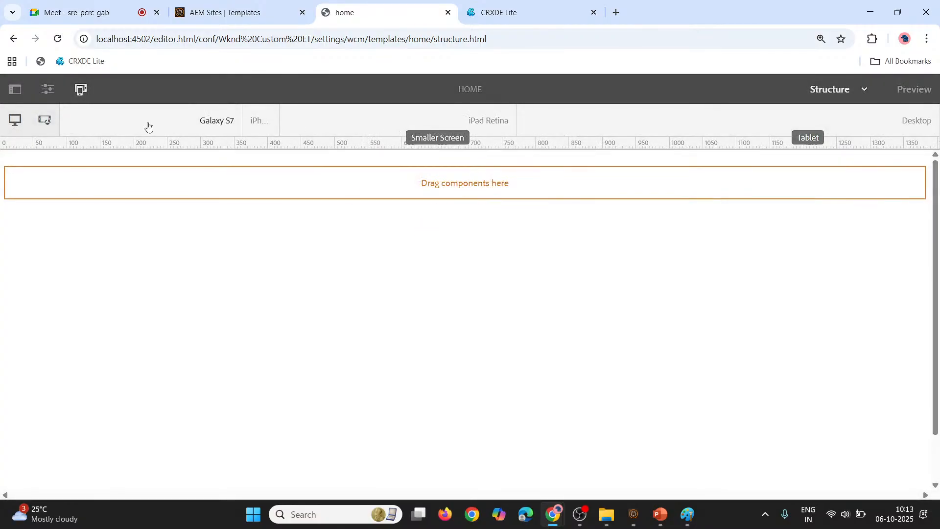
{"action": "left_click", "coordinate": [58, 39]}
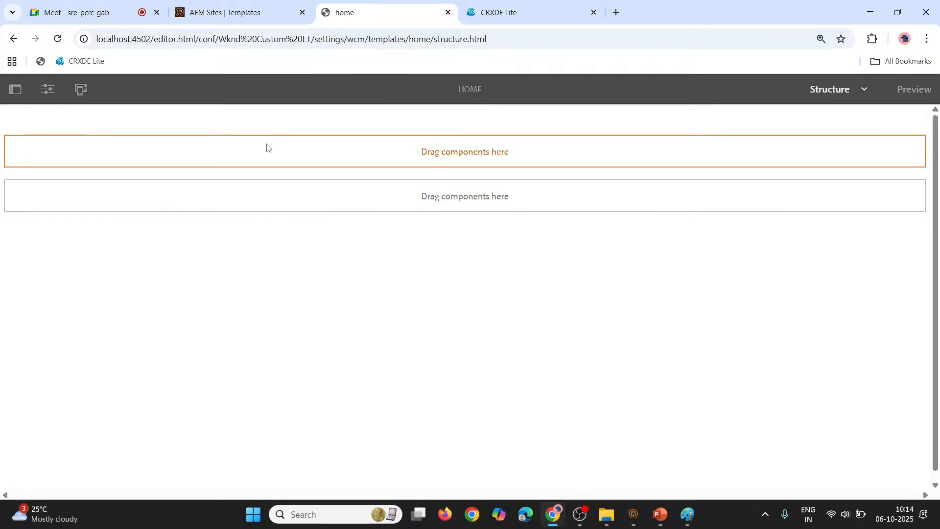
Compare the nested and root drop areas and inspect the Layout Container in the content tree
{"action": "left_click", "coordinate": [267, 147]}
{"action": "left_click", "coordinate": [152, 201]}
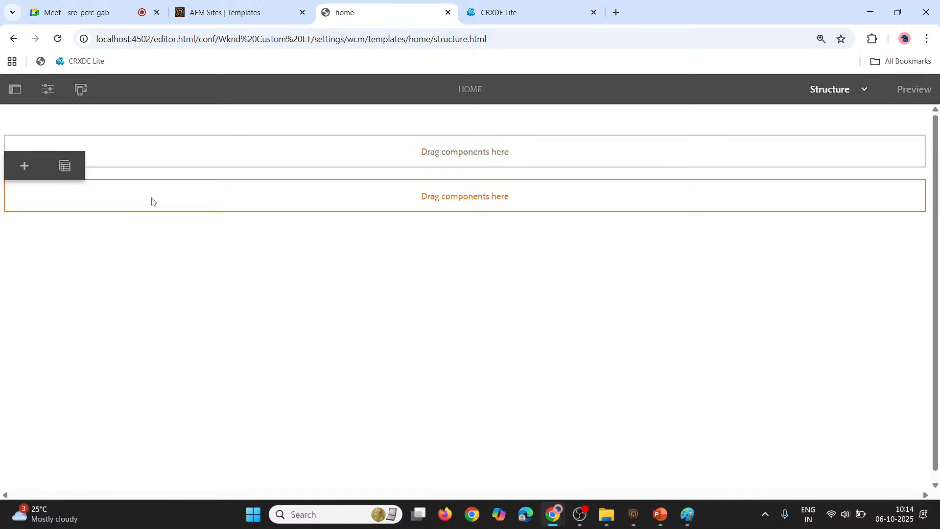
{"action": "left_click", "coordinate": [116, 153]}
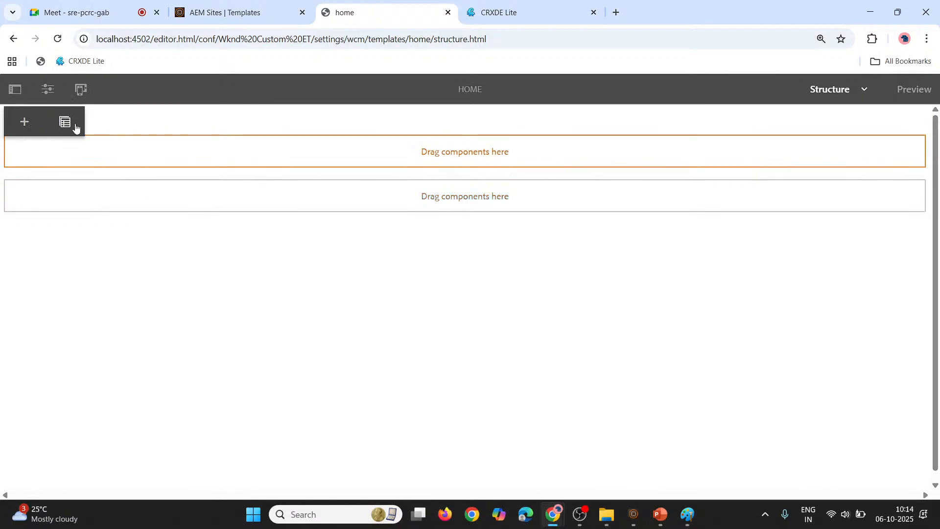
{"action": "left_click", "coordinate": [17, 87]}
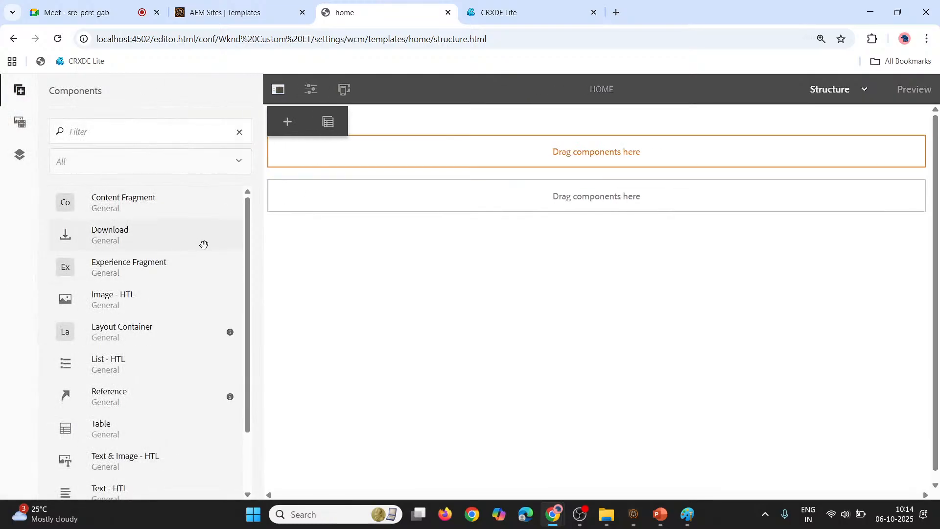
{"action": "left_click", "coordinate": [20, 155]}
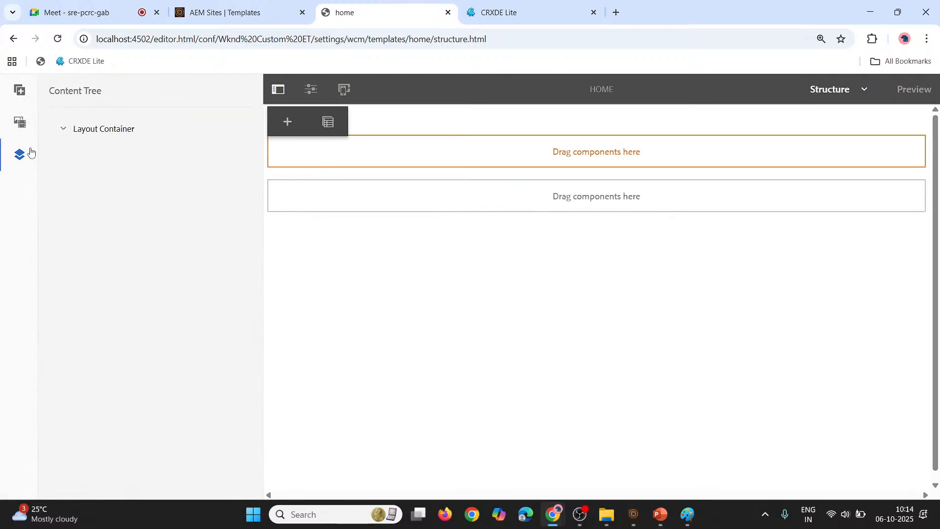
{"action": "left_click", "coordinate": [59, 123]}
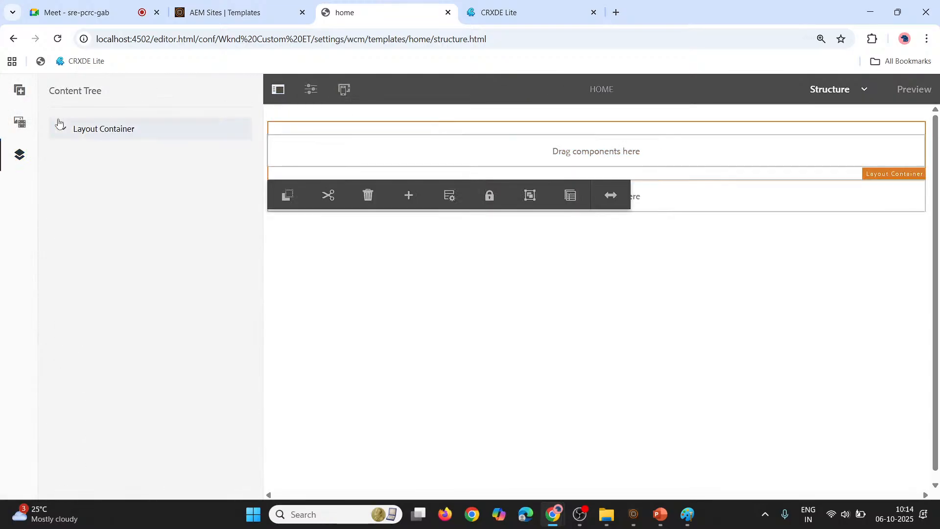
Check the template with the added container in Initial Content mode, and return to Structure mode
{"action": "left_click", "coordinate": [865, 90]}
{"action": "left_click", "coordinate": [817, 150]}
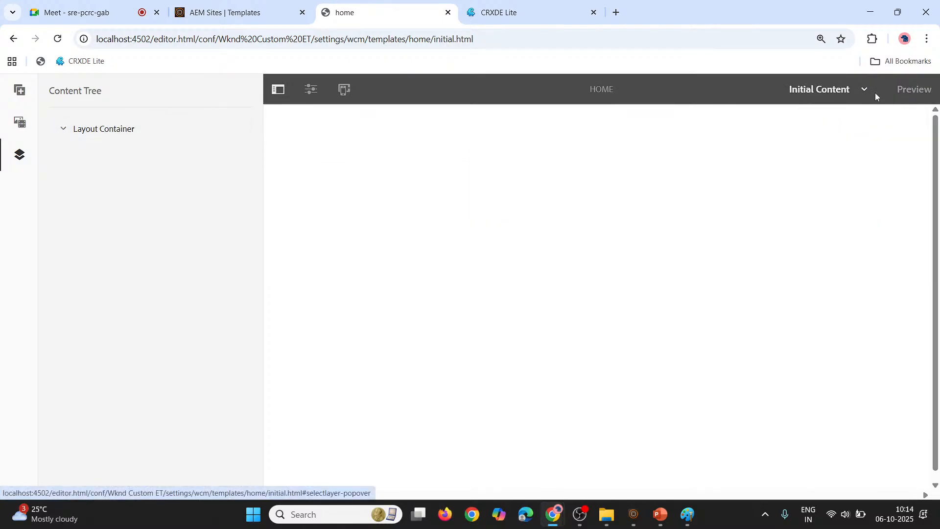
{"action": "left_click", "coordinate": [862, 91]}
{"action": "left_click", "coordinate": [832, 119]}
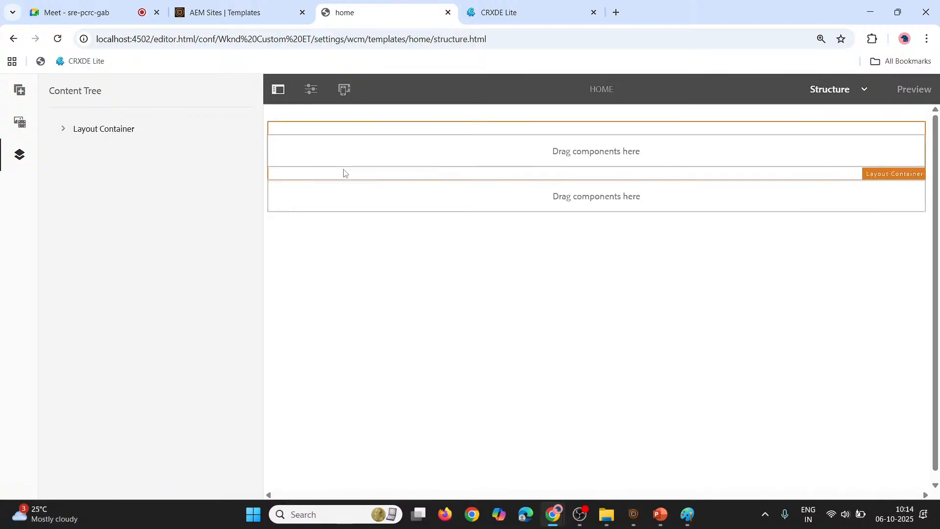
Review the template's page information options, and hide the side panel to view both container drop areas
{"action": "left_click", "coordinate": [370, 152]}
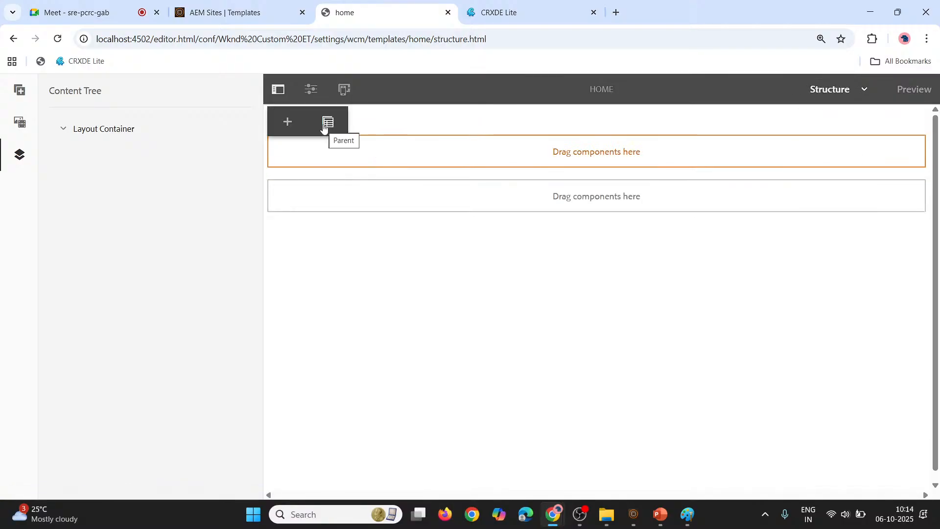
{"action": "left_click", "coordinate": [304, 88]}
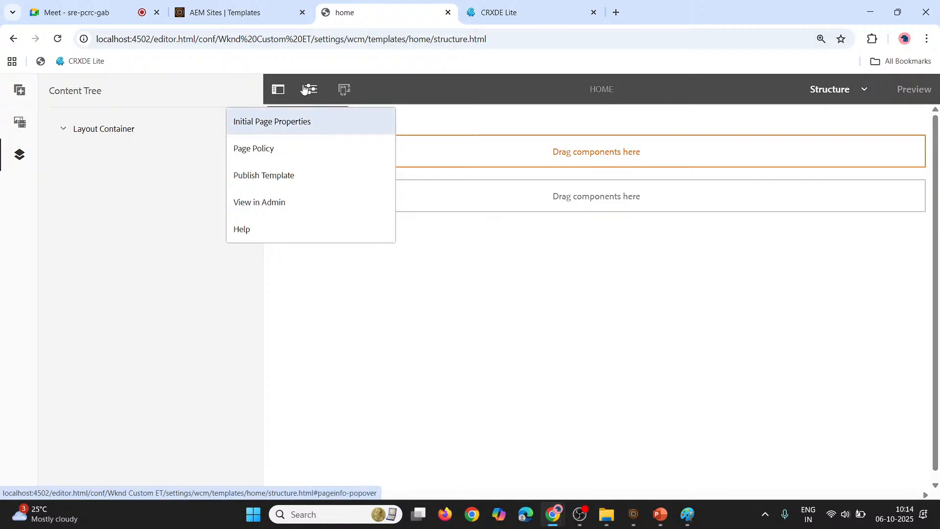
{"action": "left_click", "coordinate": [280, 288]}
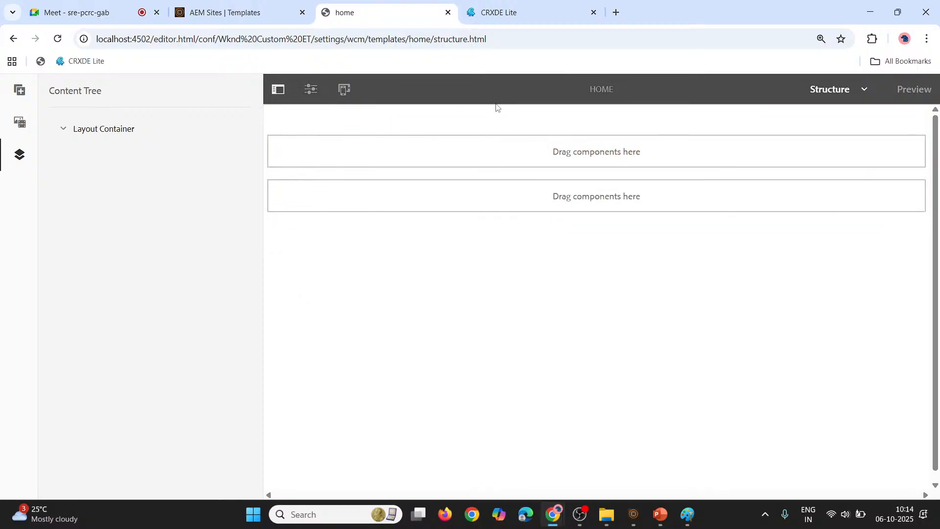
{"action": "left_click", "coordinate": [277, 91]}
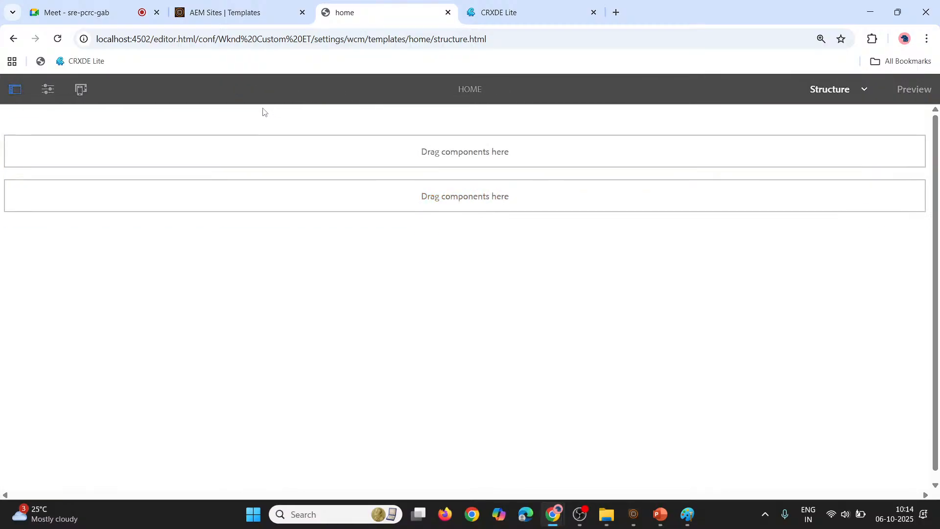
{"action": "left_click", "coordinate": [287, 186]}
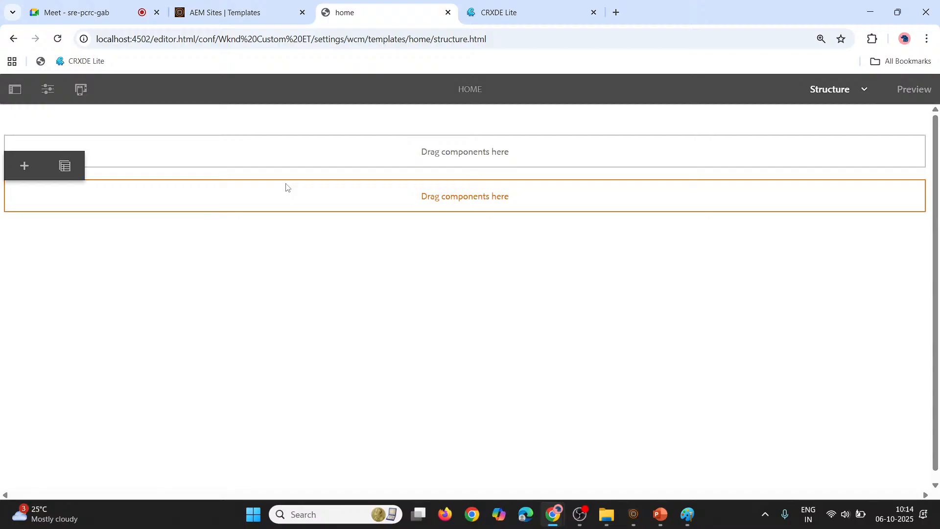
Select the upper Layout Container in the template structure and bring up the list of available editor modes
{"action": "left_click", "coordinate": [222, 142]}
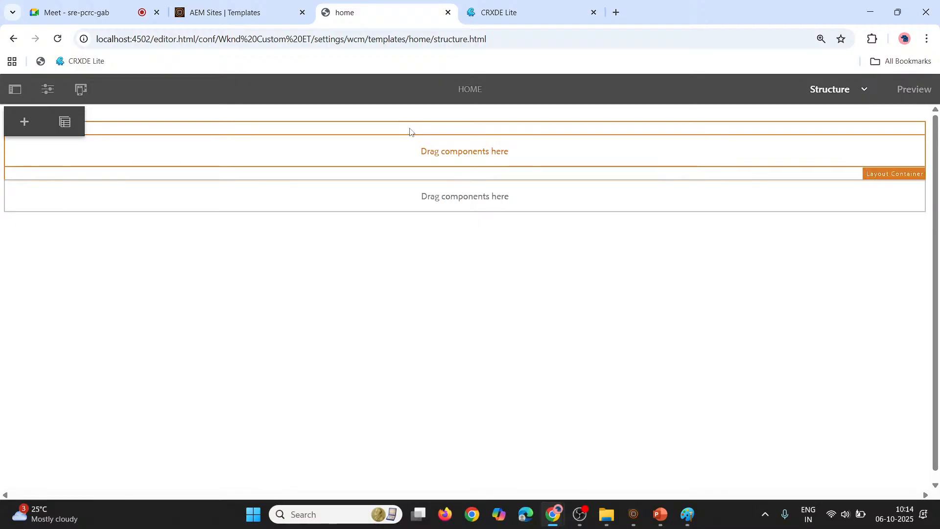
{"action": "left_click", "coordinate": [865, 97]}
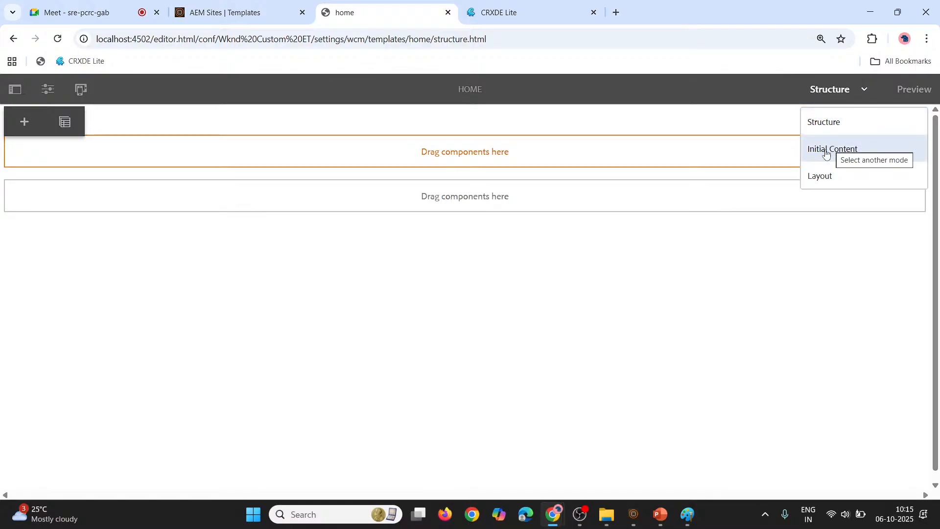
Switch to Paint and clear the old diagram from the whole canvas
{"action": "left_click", "coordinate": [679, 528]}
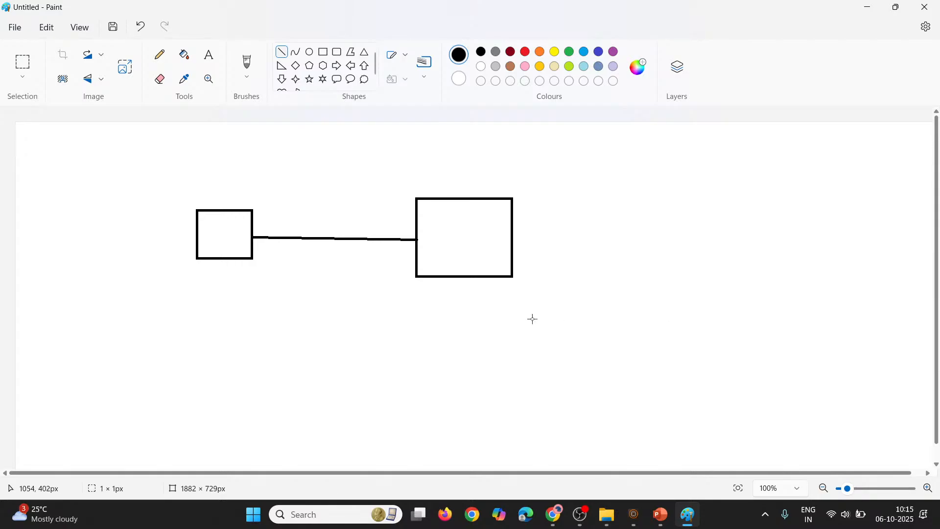
{"action": "key", "text": "ctrl+a"}
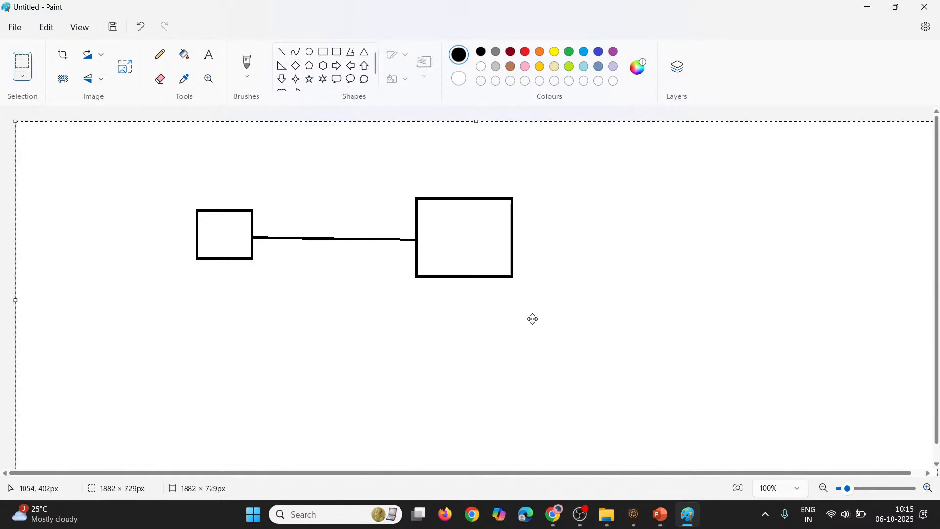
{"action": "key", "text": "Delete"}
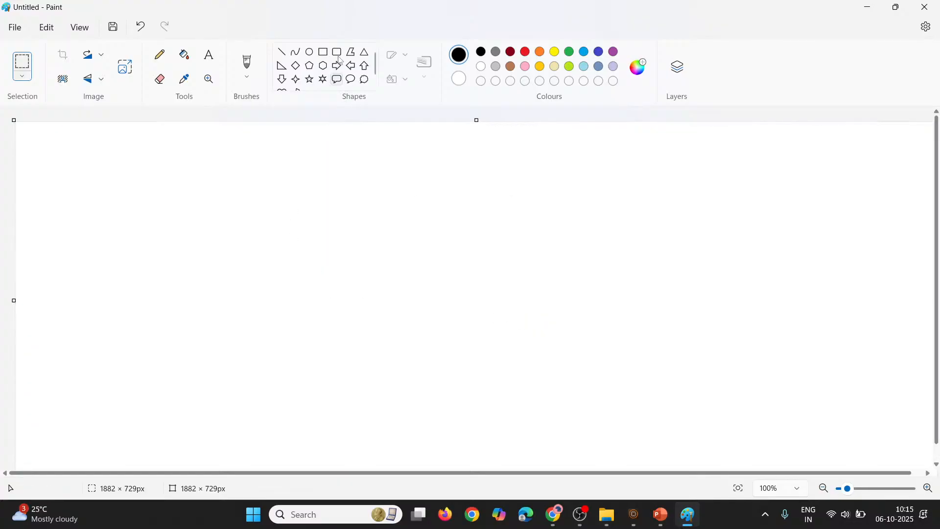
Draw a template square of about 288 × 291 px, shift it toward the canvas's left side, and add a box of about 248 × 53 px near its top
{"action": "left_click", "coordinate": [328, 52]}
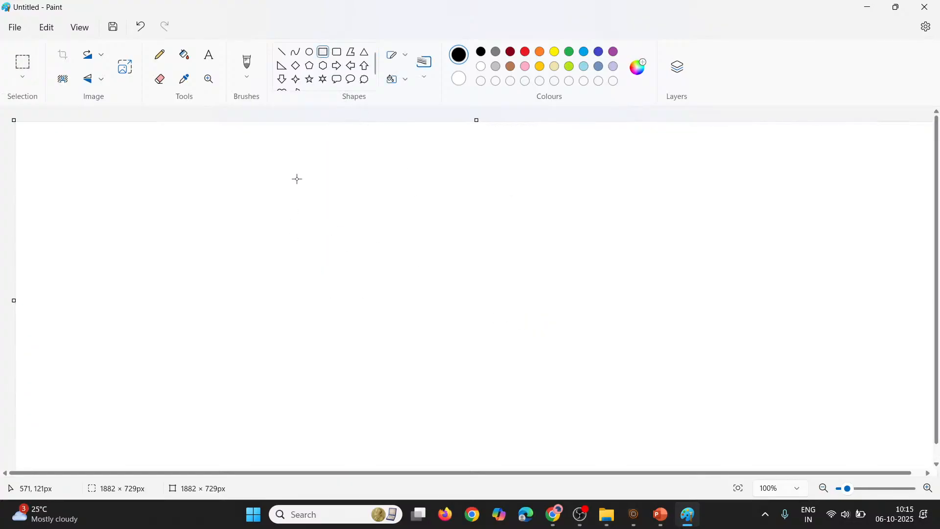
{"action": "left_click_drag", "start_coordinate": [303, 174], "coordinate": [446, 317]}
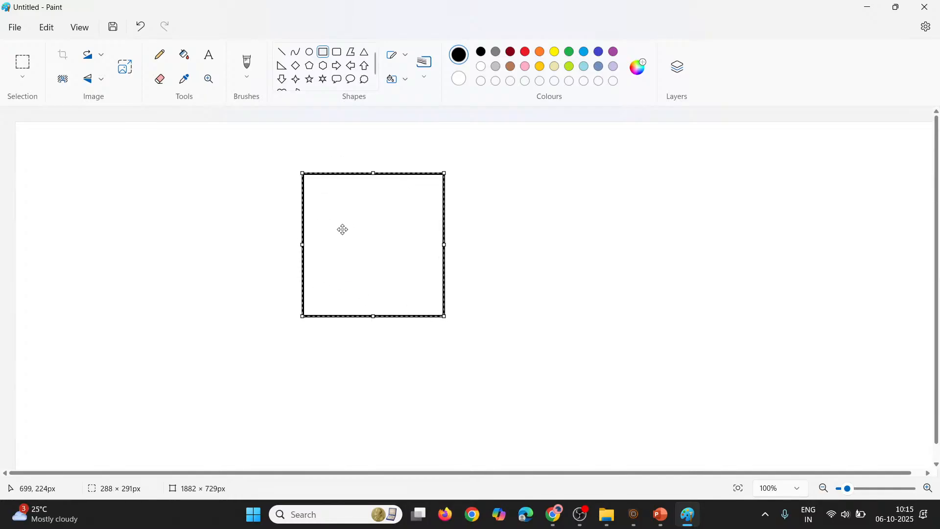
{"action": "left_click_drag", "start_coordinate": [343, 229], "coordinate": [258, 222]}
{"action": "left_click", "coordinate": [167, 222]}
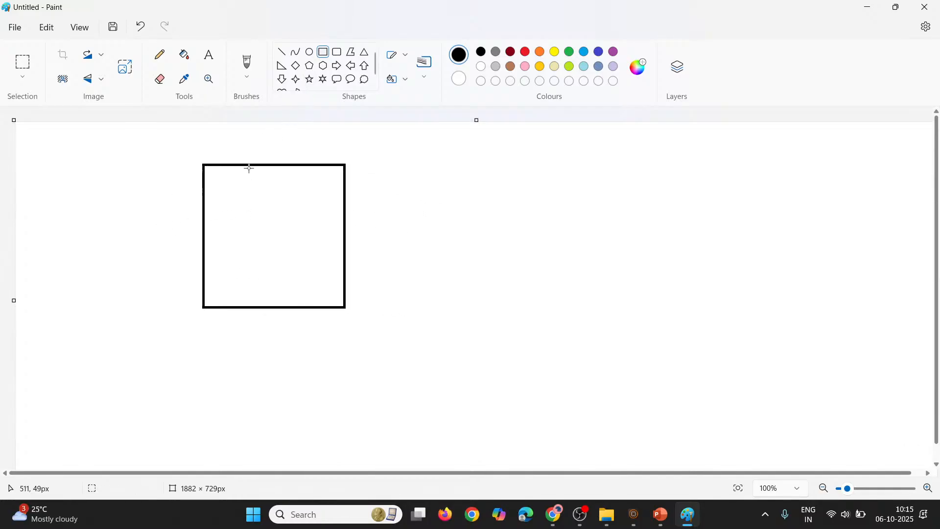
{"action": "left_click_drag", "start_coordinate": [211, 182], "coordinate": [333, 210]}
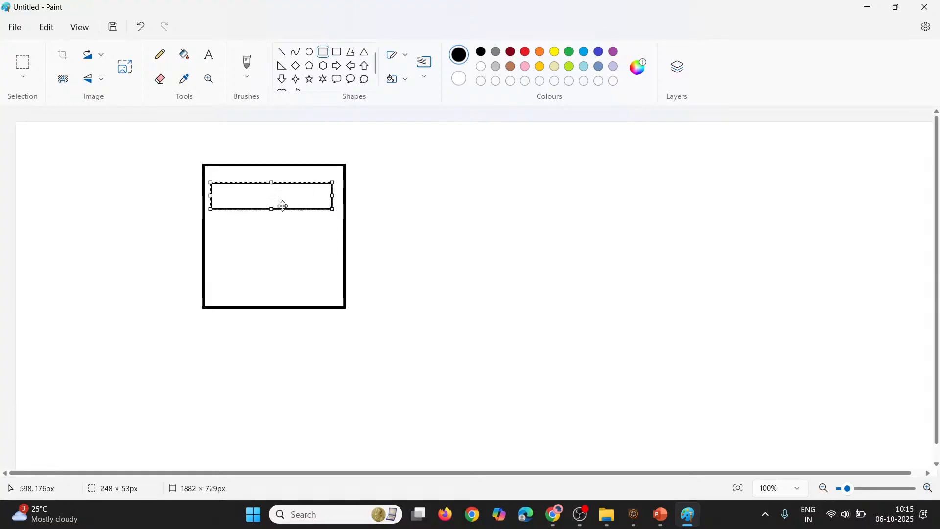
{"action": "left_click", "coordinate": [204, 248]}
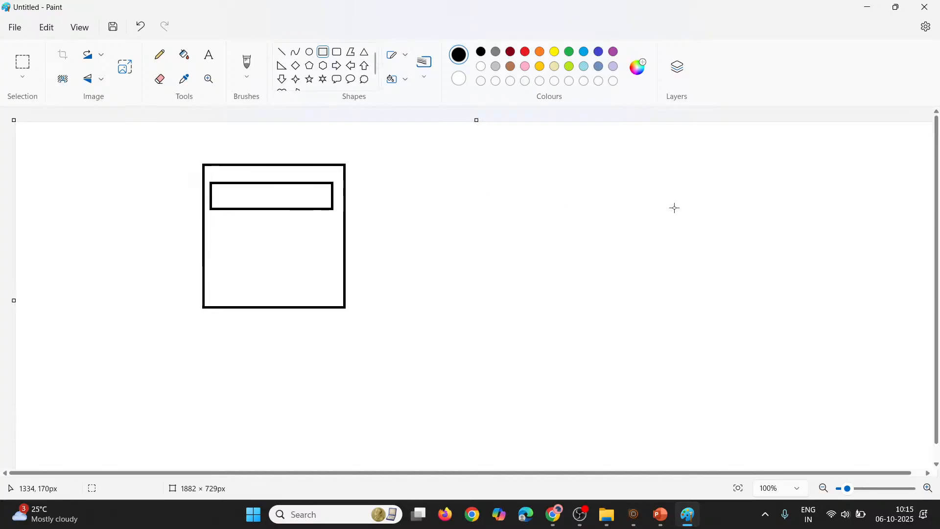
Draw a second square of about 212 × 223 px to the right of the first, and connect the first square's inner box to it with a line
{"action": "left_click_drag", "start_coordinate": [561, 191], "coordinate": [666, 300]}
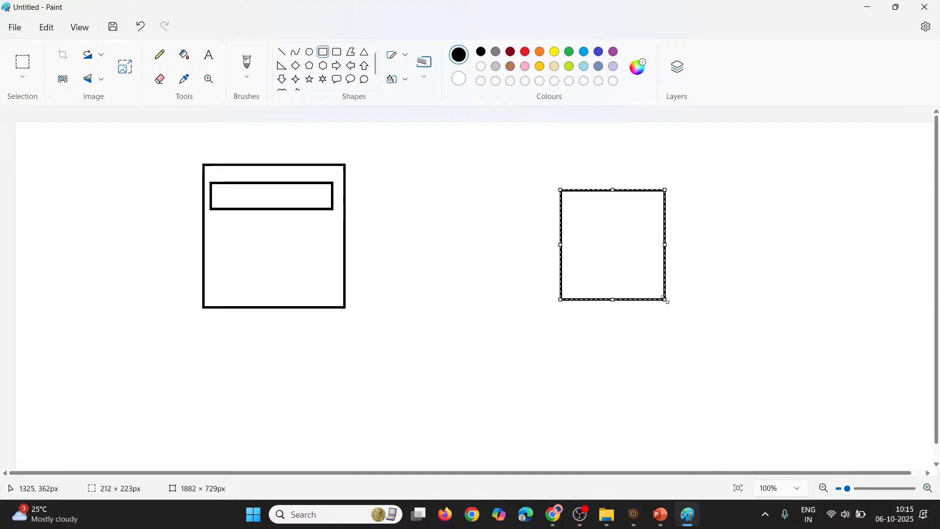
{"action": "left_click", "coordinate": [282, 51]}
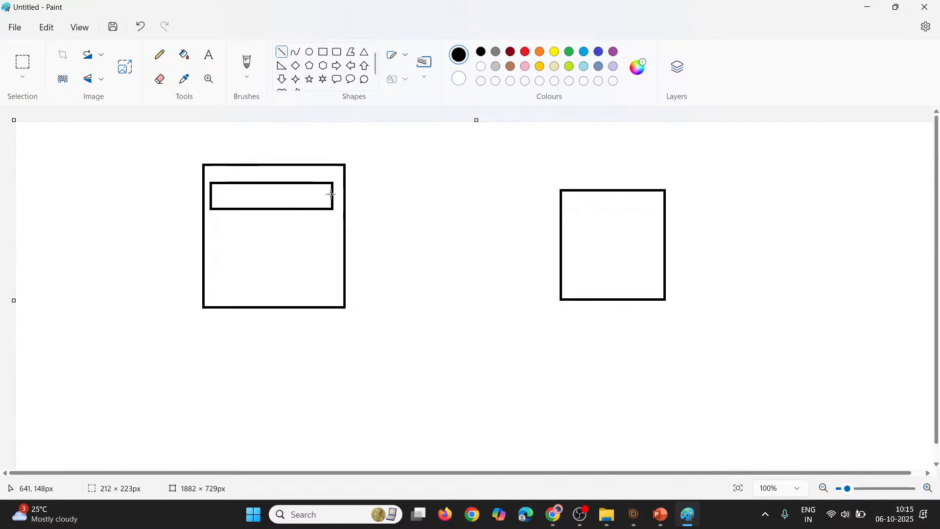
{"action": "left_click_drag", "start_coordinate": [333, 193], "coordinate": [568, 219]}
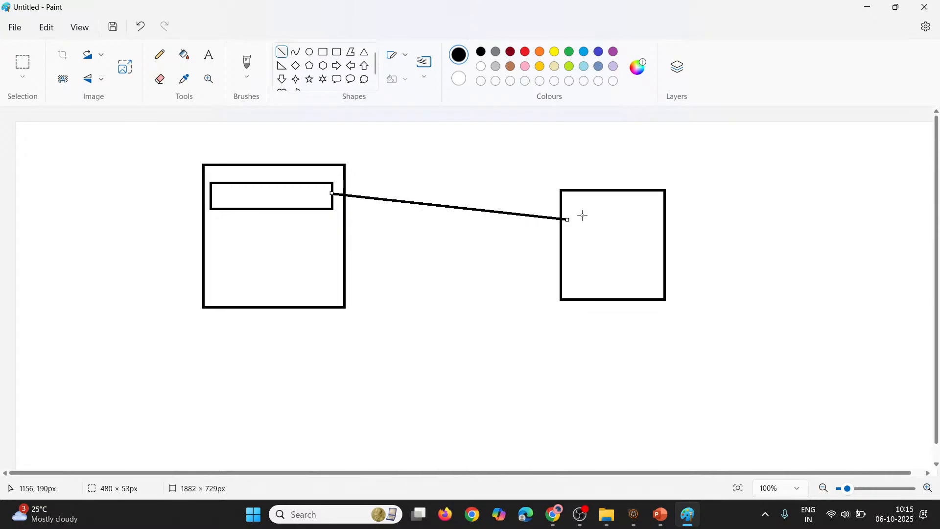
{"action": "left_click", "coordinate": [502, 200]}
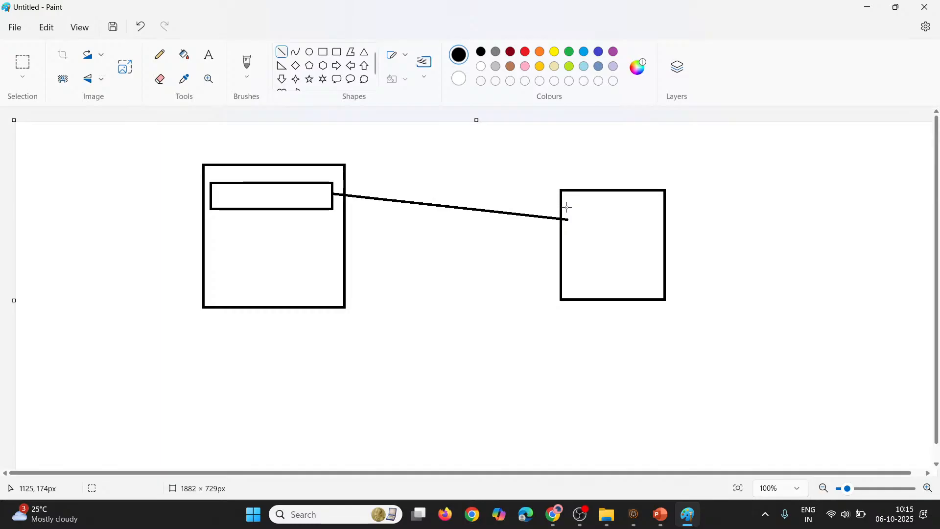
Draw a box of about 189 × 47 px inside the second square, starting at the end of the connecting line
{"action": "left_click_drag", "start_coordinate": [567, 207], "coordinate": [596, 238]}
{"action": "key", "text": "ctrl+z"}
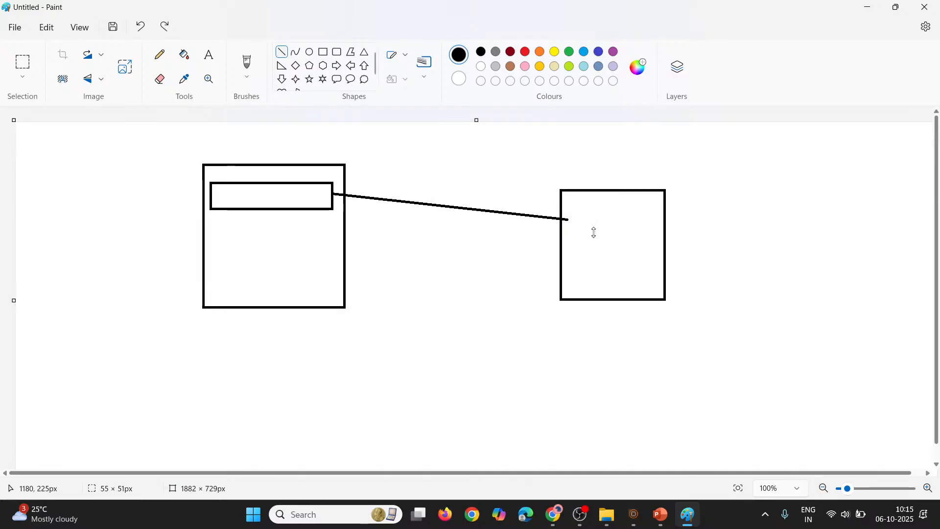
{"action": "left_click", "coordinate": [323, 52]}
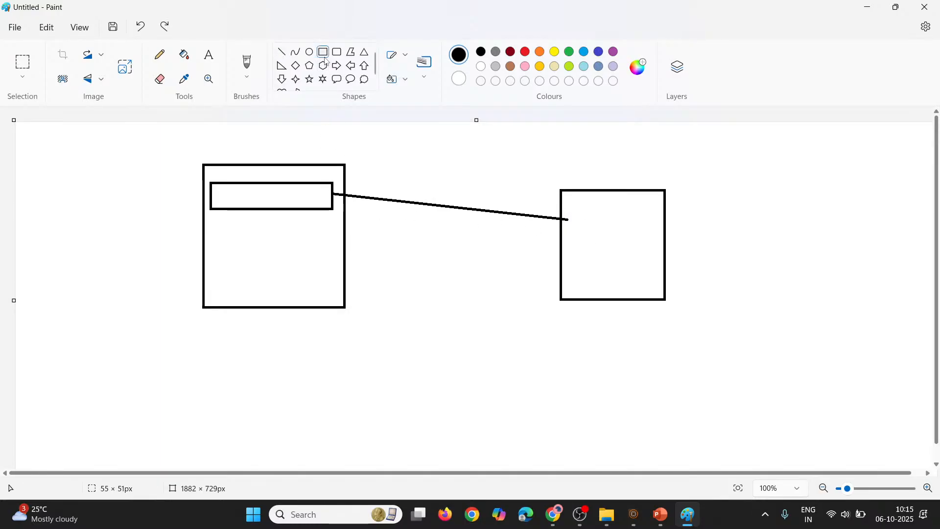
{"action": "mouse_move", "coordinate": [566, 208]}
{"action": "left_mouse_down"}
{"action": "mouse_move", "coordinate": [577, 228]}
{"action": "mouse_move", "coordinate": [639, 252]}
{"action": "mouse_move", "coordinate": [662, 232]}
{"action": "left_mouse_up"}
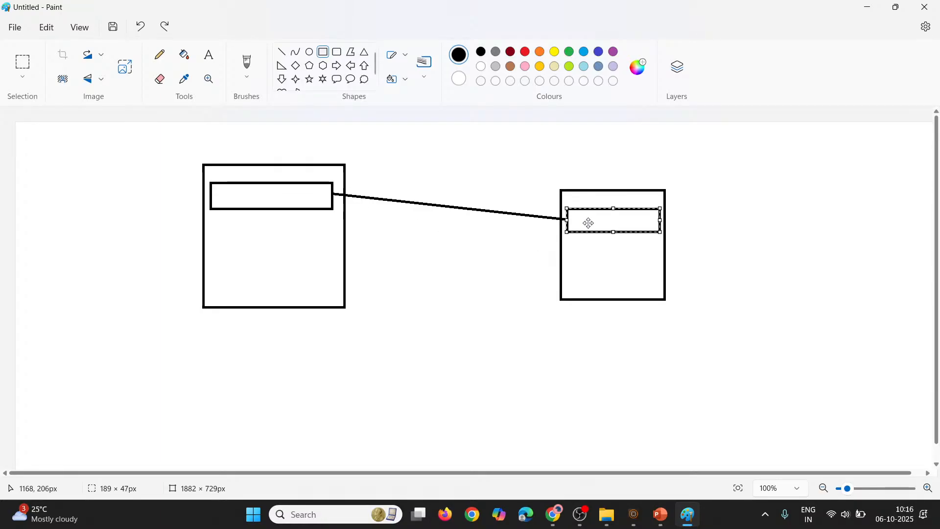
{"action": "left_click", "coordinate": [500, 193]}
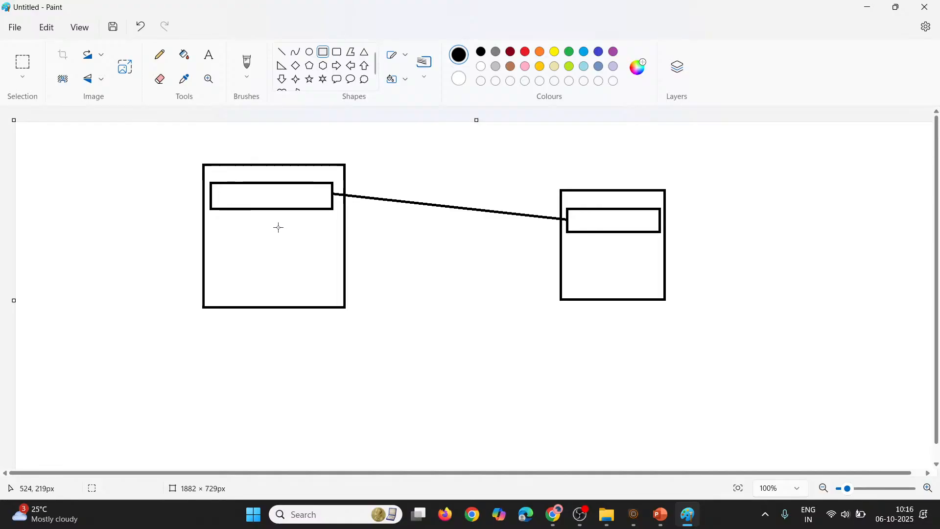
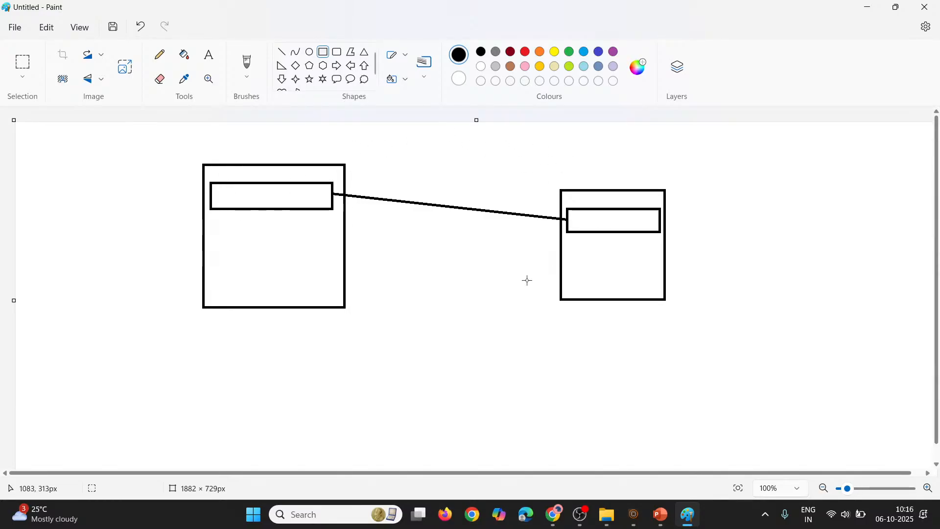
Switch to the home template in Chrome and browse the components available for insertion into the upper empty container
{"action": "key", "text": "alt+Tab"}
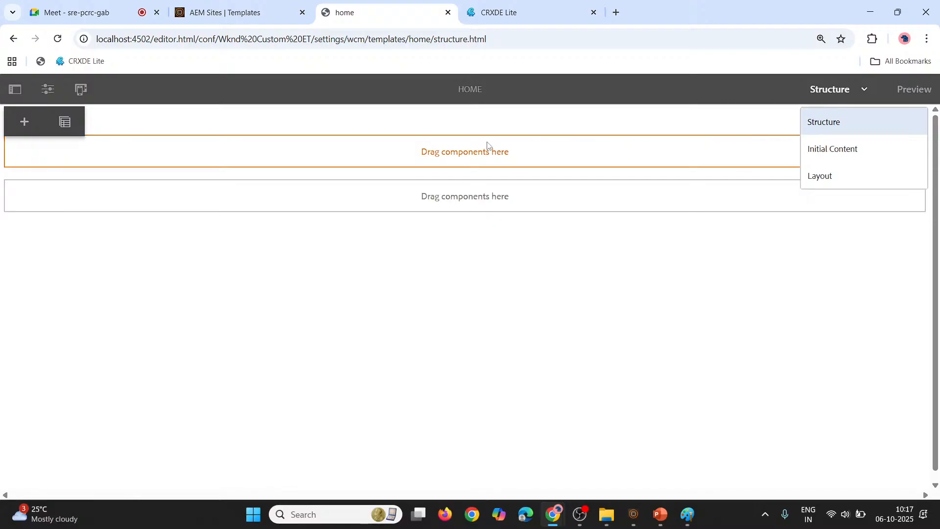
{"action": "left_click", "coordinate": [19, 119]}
{"action": "scroll", "coordinate": [440, 298], "scroll_direction": "down", "scroll_amount": 2}
{"action": "scroll", "coordinate": [422, 327], "scroll_direction": "up", "scroll_amount": 2}
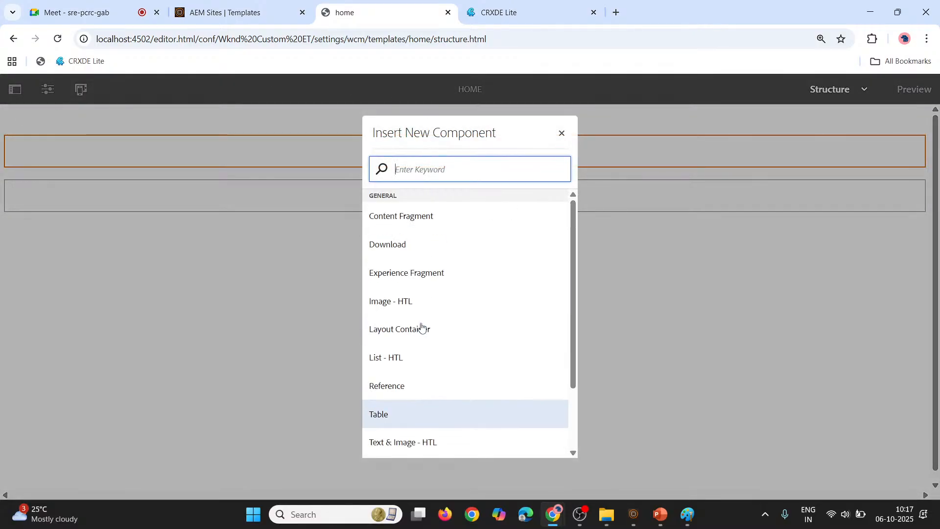
{"action": "scroll", "coordinate": [431, 311], "scroll_direction": "down", "scroll_amount": 2}
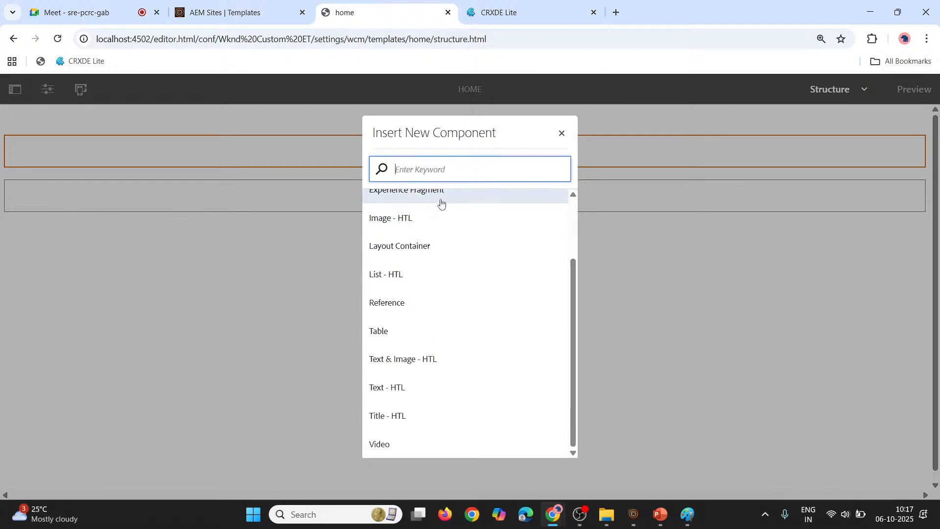
{"action": "scroll", "coordinate": [436, 260], "scroll_direction": "up", "scroll_amount": 2}
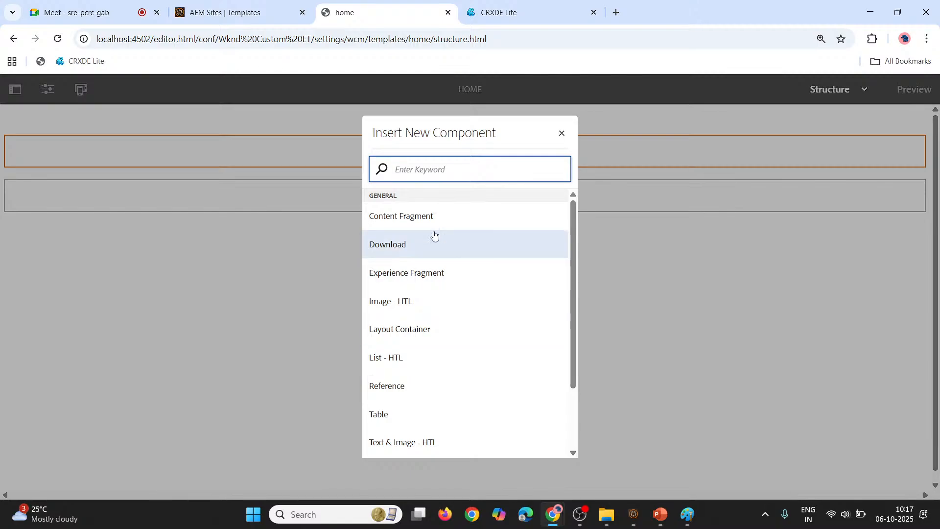
{"action": "type", "text": "Hello"}
{"action": "key", "text": "BackSpace"}
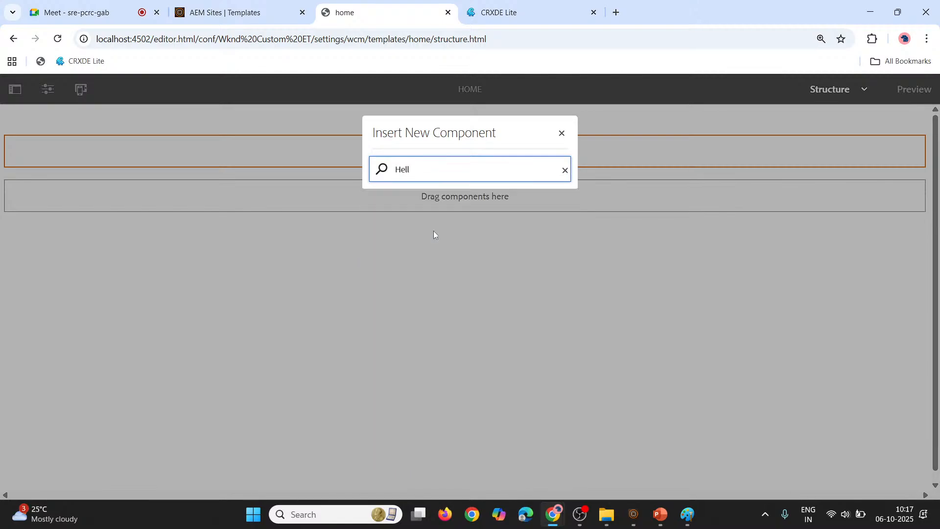
{"action": "key", "text": "BackSpace"}
{"action": "key", "text": "BackSpace"}
{"action": "key", "text": "BackSpace"}
{"action": "key", "text": "BackSpace"}
Insert a Text - HTL component into the home template's upper container
{"action": "scroll", "coordinate": [415, 312], "scroll_direction": "down", "scroll_amount": 2}
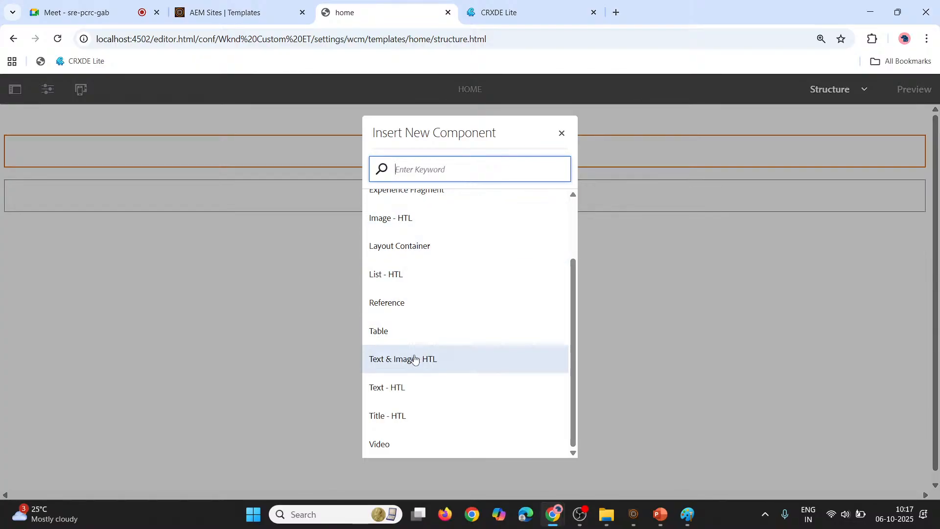
{"action": "left_click", "coordinate": [415, 387]}
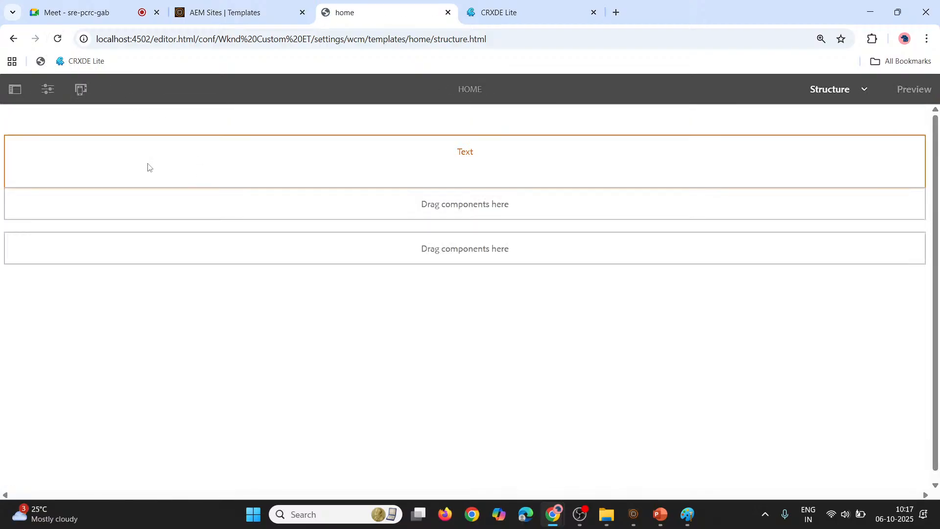
Check the style options in the new text component's configuration and close the dialog
{"action": "left_click", "coordinate": [150, 167]}
{"action": "left_click", "coordinate": [67, 124]}
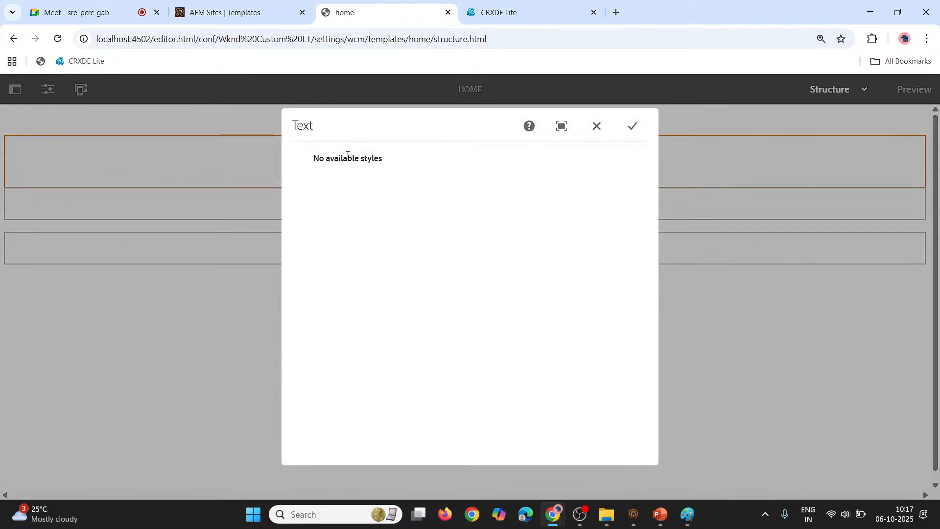
{"action": "left_click_drag", "start_coordinate": [347, 155], "coordinate": [602, 165]}
{"action": "left_click", "coordinate": [606, 167]}
{"action": "left_click", "coordinate": [636, 133]}
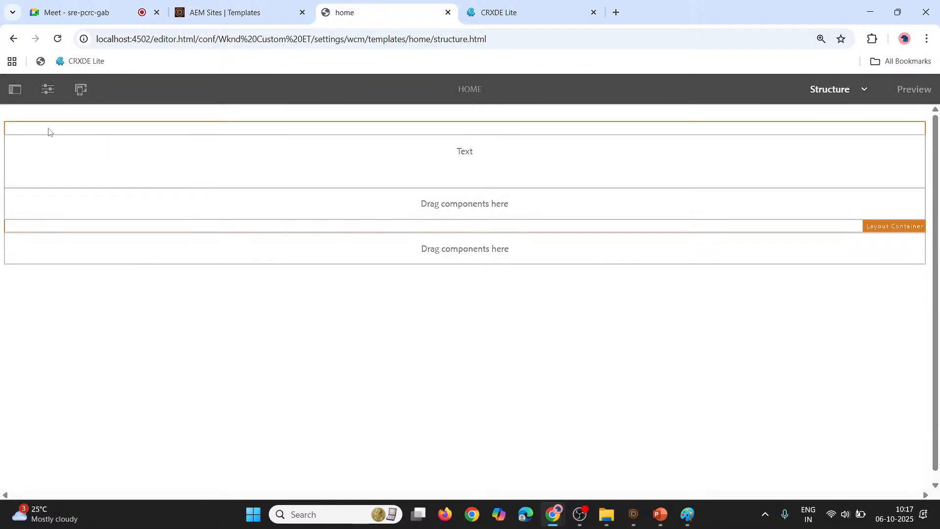
Enter "WKND SITES PAGES" as the text component's content and save it
{"action": "left_click", "coordinate": [51, 146]}
{"action": "left_click", "coordinate": [24, 122]}
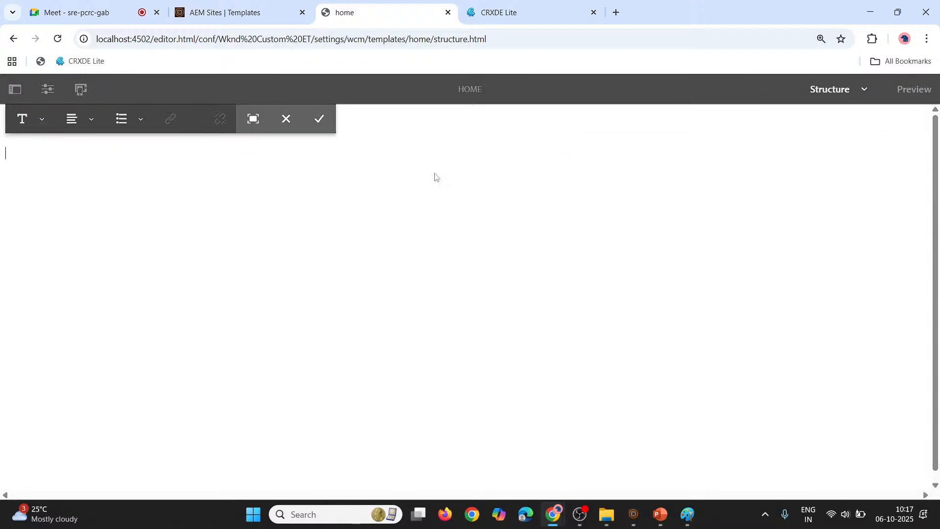
{"action": "left_click", "coordinate": [159, 188]}
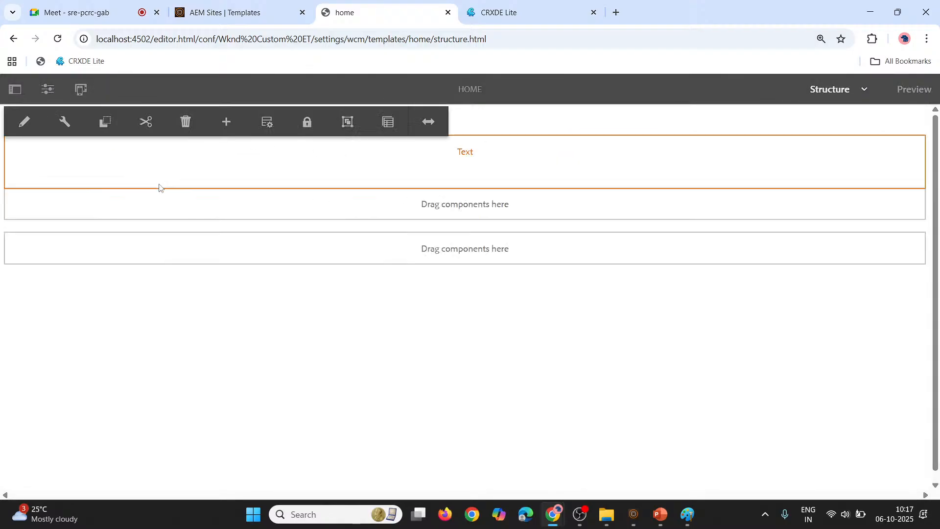
{"action": "left_click", "coordinate": [20, 122]}
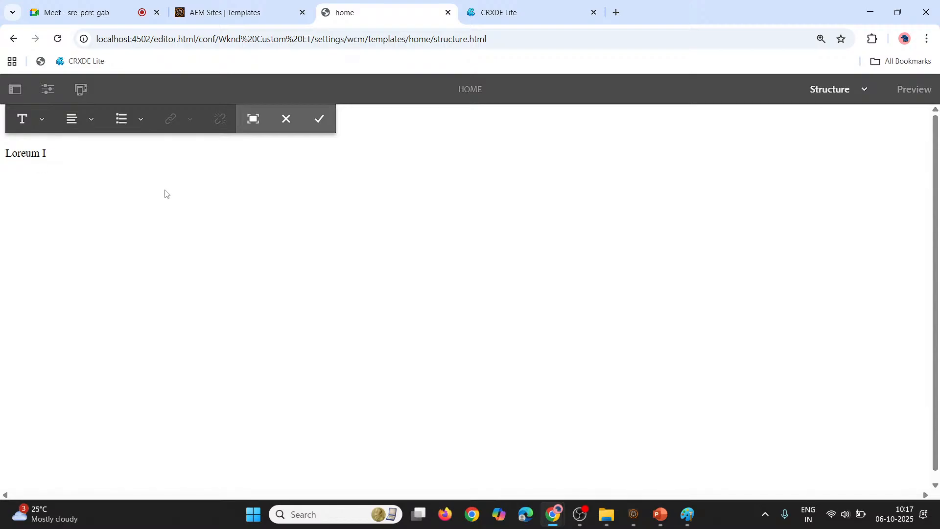
{"action": "key", "text": "BackSpace"}
{"action": "key", "text": "BackSpace"}
{"action": "key", "text": "BackSpace"}
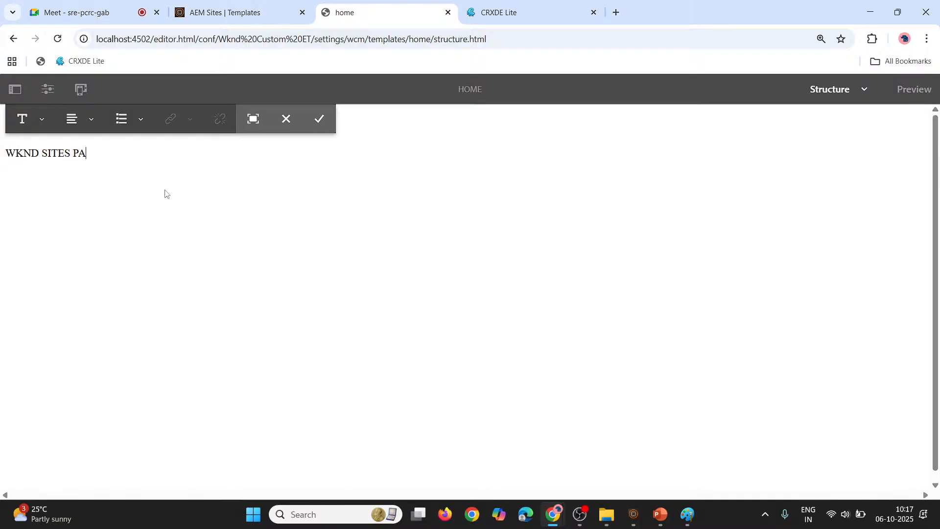
{"action": "left_click", "coordinate": [319, 120]}
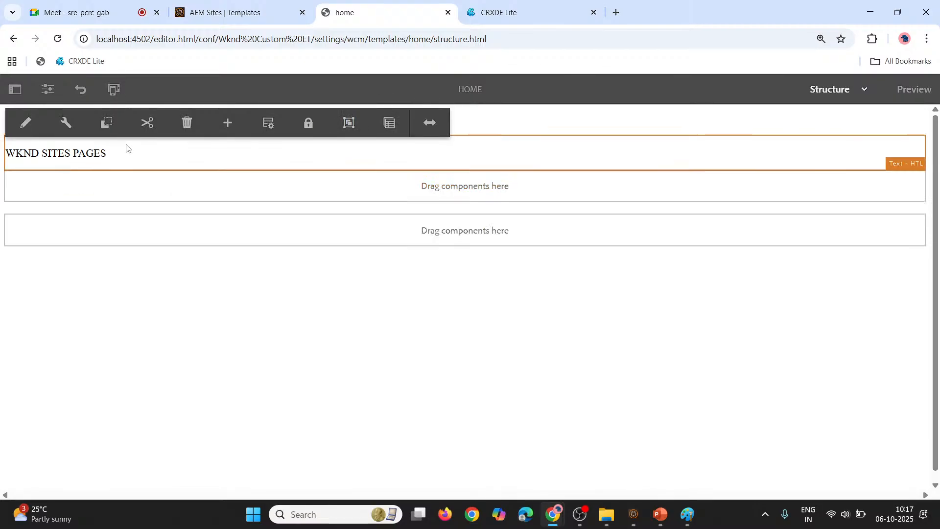
Insert an Image - HTL component directly below the "WKND SITES PAGES" text and reload the template
{"action": "left_click", "coordinate": [61, 180]}
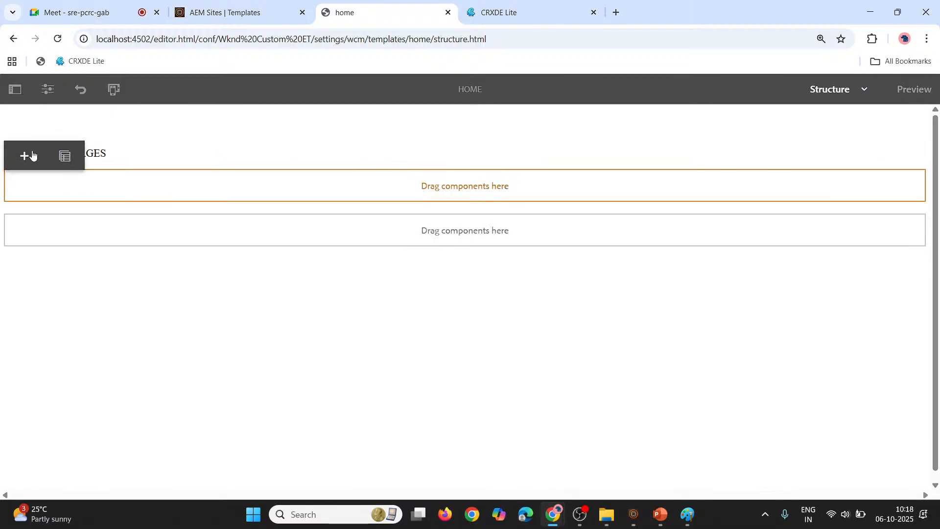
{"action": "left_click", "coordinate": [24, 155]}
{"action": "key", "text": "Escape"}
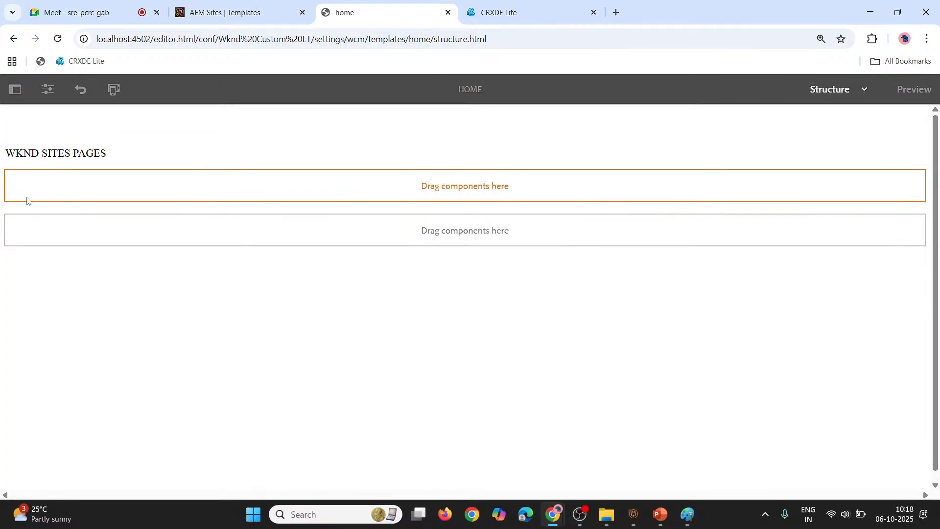
{"action": "left_click", "coordinate": [33, 193]}
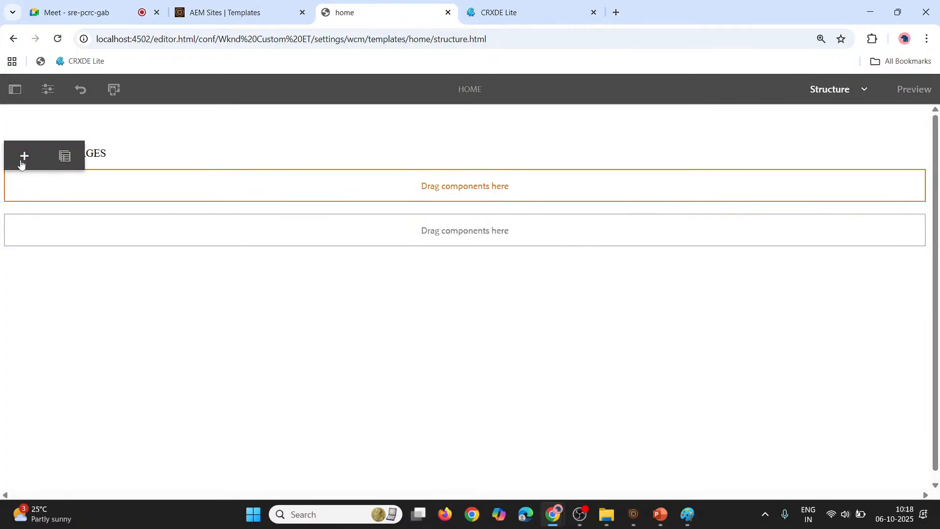
{"action": "left_click", "coordinate": [22, 157]}
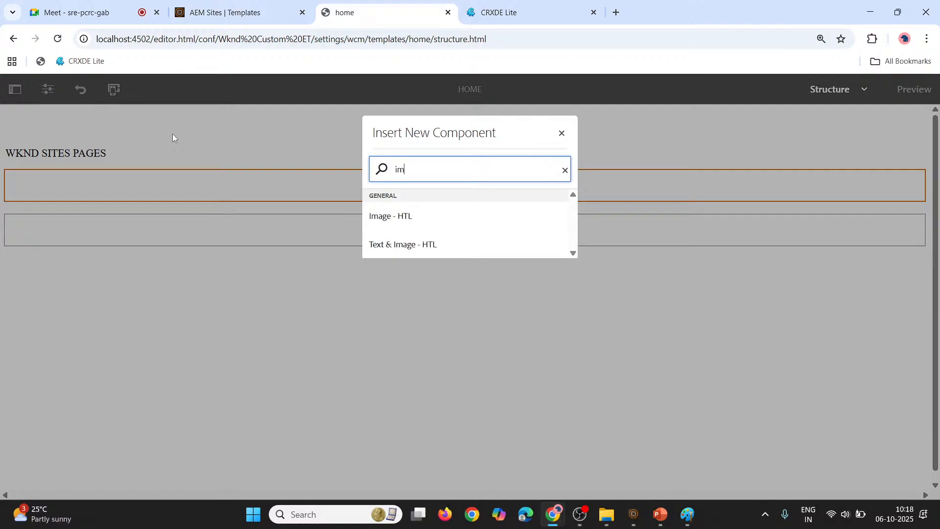
{"action": "key", "text": "BackSpace"}
{"action": "key", "text": "BackSpace"}
{"action": "type", "text": "image"}
{"action": "left_click", "coordinate": [401, 216]}
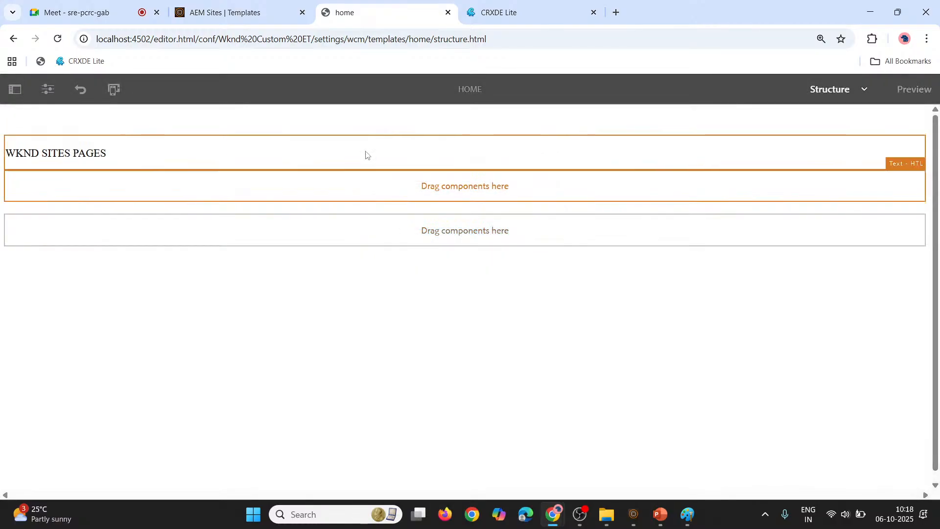
{"action": "key", "text": "F5"}
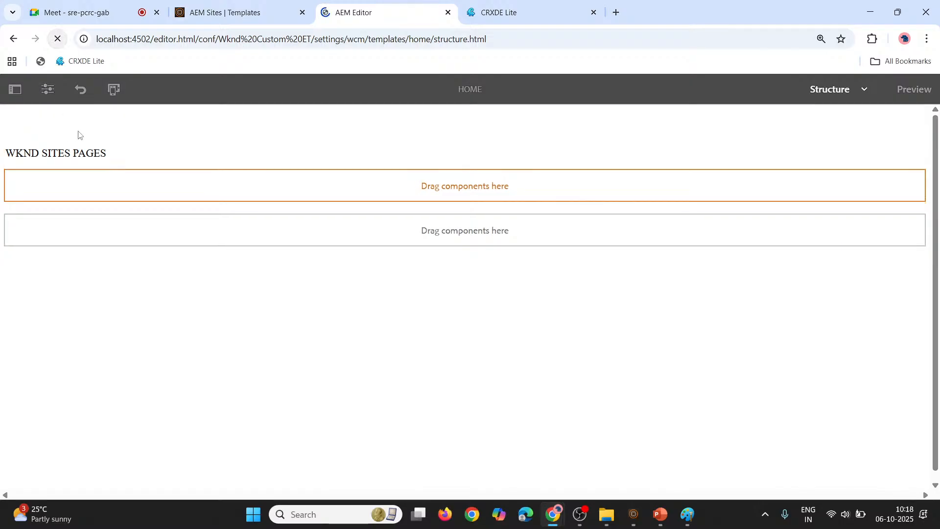
Examine the fields in the image component's configuration and close the dialog without making changes
{"action": "left_click", "coordinate": [69, 186]}
{"action": "left_click", "coordinate": [24, 156]}
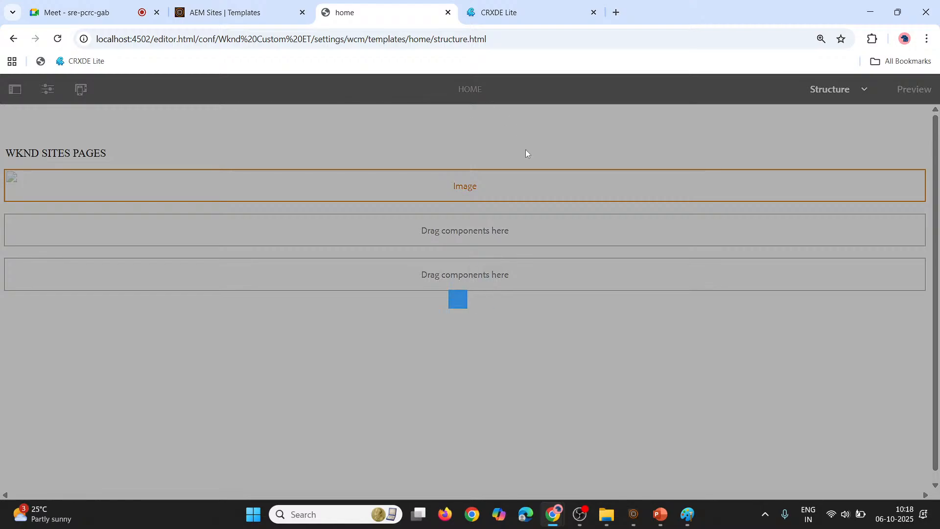
{"action": "scroll", "coordinate": [388, 240], "scroll_direction": "down", "scroll_amount": 1}
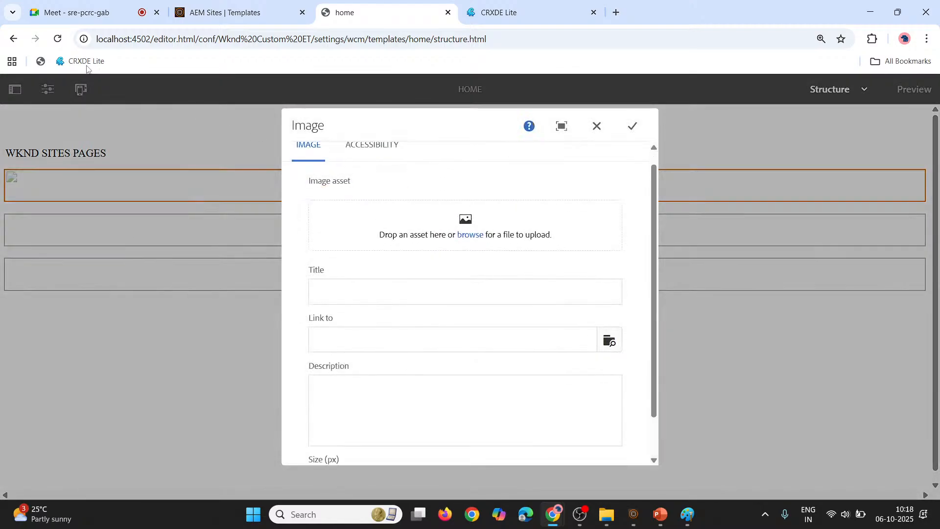
{"action": "left_click", "coordinate": [596, 125]}
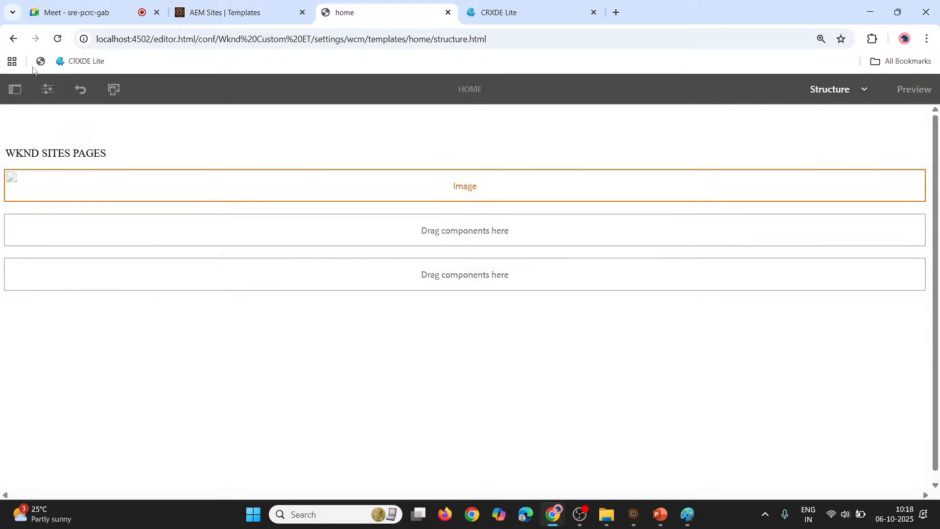
Place the "Introduction to AEM" picture from the assets into the image component and hide the asset browser
{"action": "left_click", "coordinate": [14, 90]}
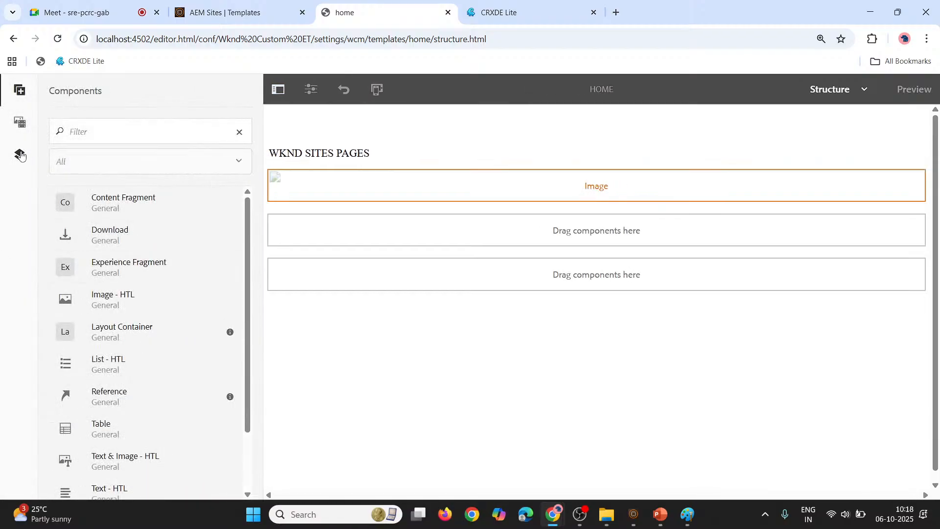
{"action": "left_click", "coordinate": [20, 126]}
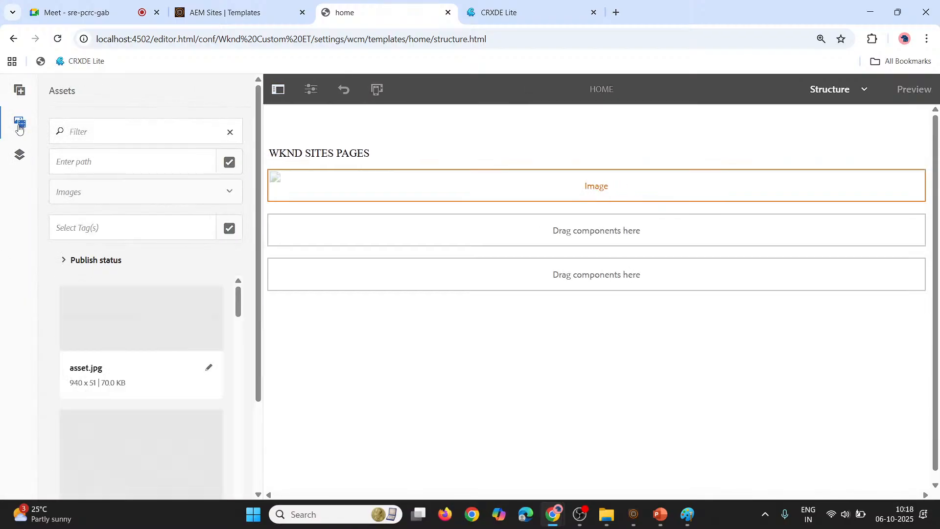
{"action": "scroll", "coordinate": [146, 300], "scroll_direction": "down", "scroll_amount": 8}
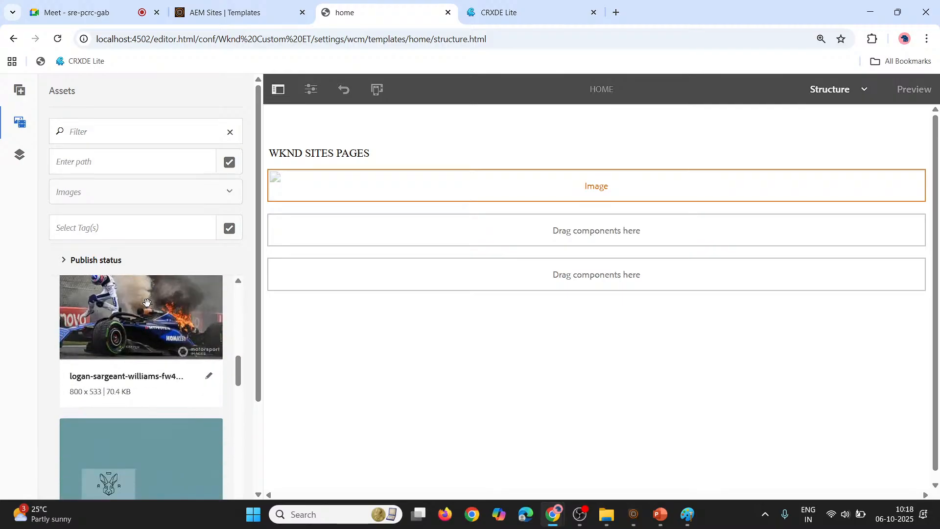
{"action": "scroll", "coordinate": [147, 302], "scroll_direction": "up", "scroll_amount": 8}
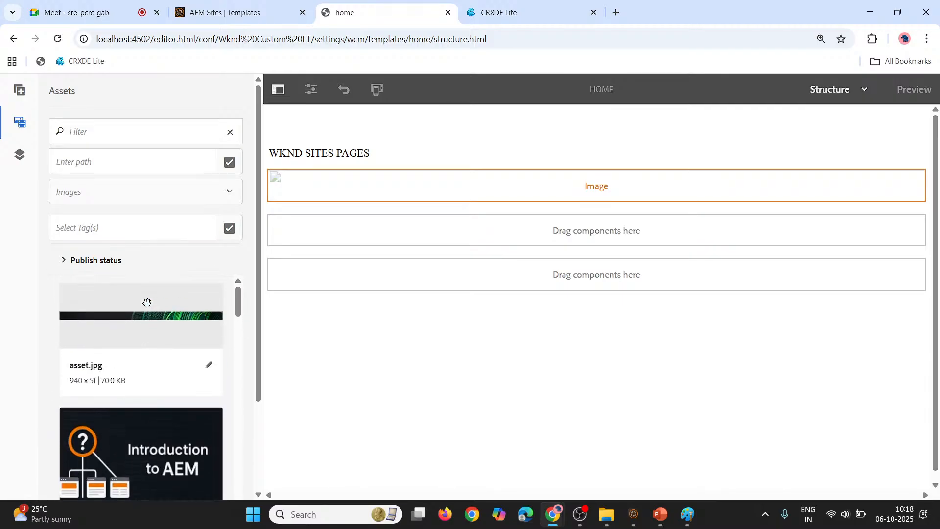
{"action": "left_click_drag", "start_coordinate": [134, 452], "coordinate": [431, 188]}
{"action": "left_click", "coordinate": [278, 89]}
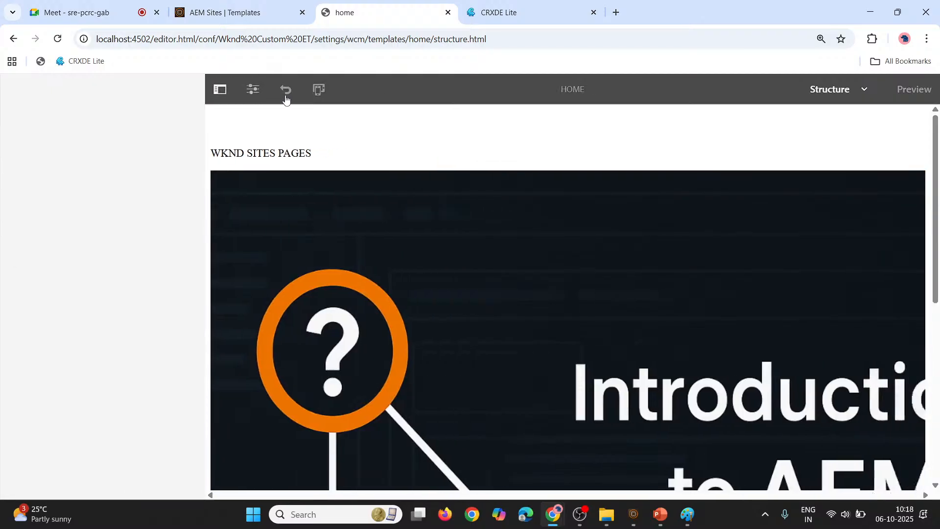
Review the template's text and image content, selecting each component to examine its available actions
{"action": "scroll", "coordinate": [298, 216], "scroll_direction": "down", "scroll_amount": 7}
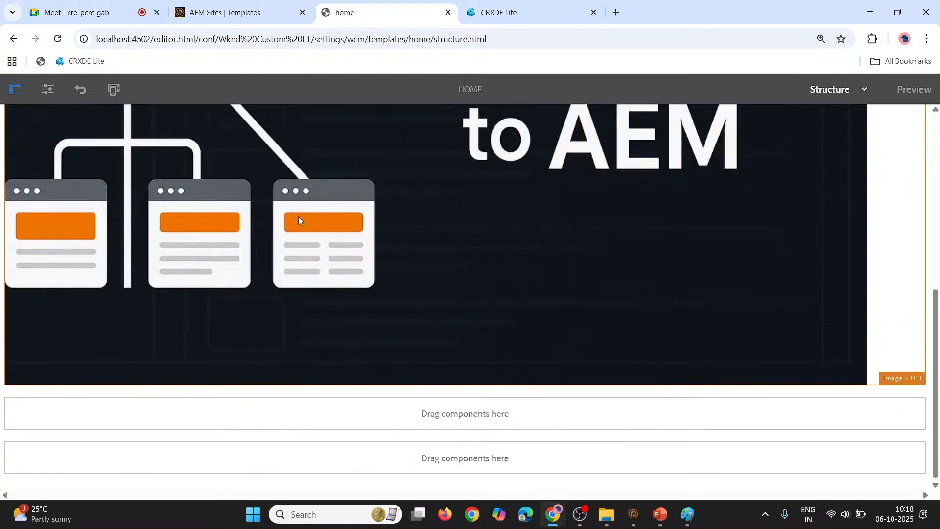
{"action": "scroll", "coordinate": [299, 220], "scroll_direction": "up", "scroll_amount": 8}
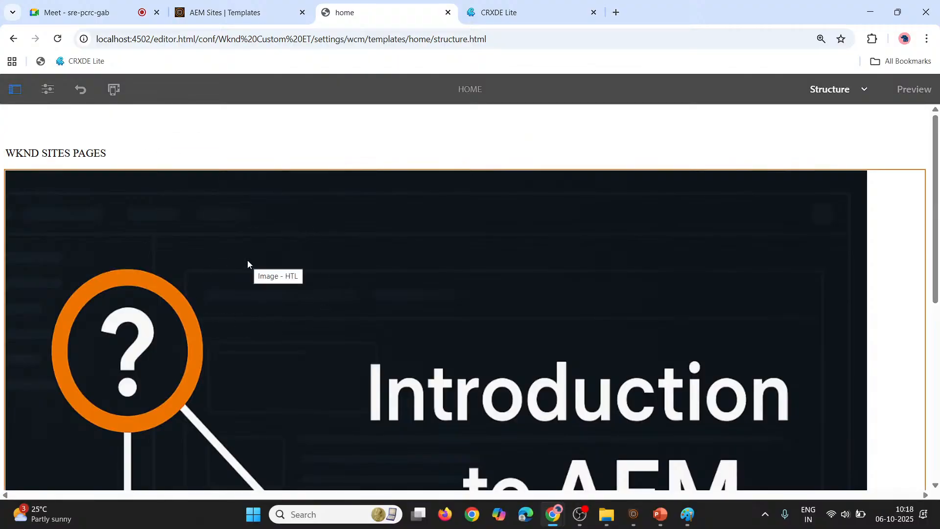
{"action": "scroll", "coordinate": [248, 260], "scroll_direction": "down", "scroll_amount": 1}
{"action": "scroll", "coordinate": [248, 264], "scroll_direction": "up", "scroll_amount": 1}
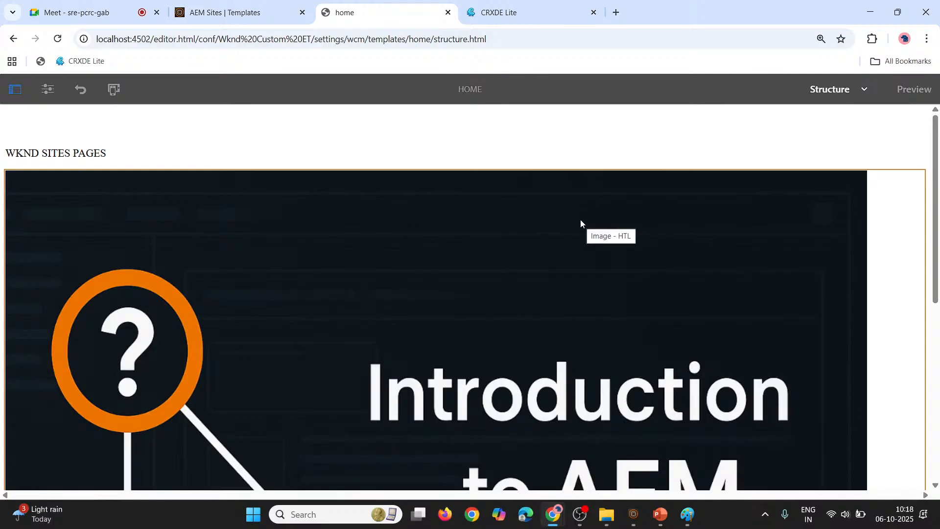
{"action": "left_click", "coordinate": [325, 163]}
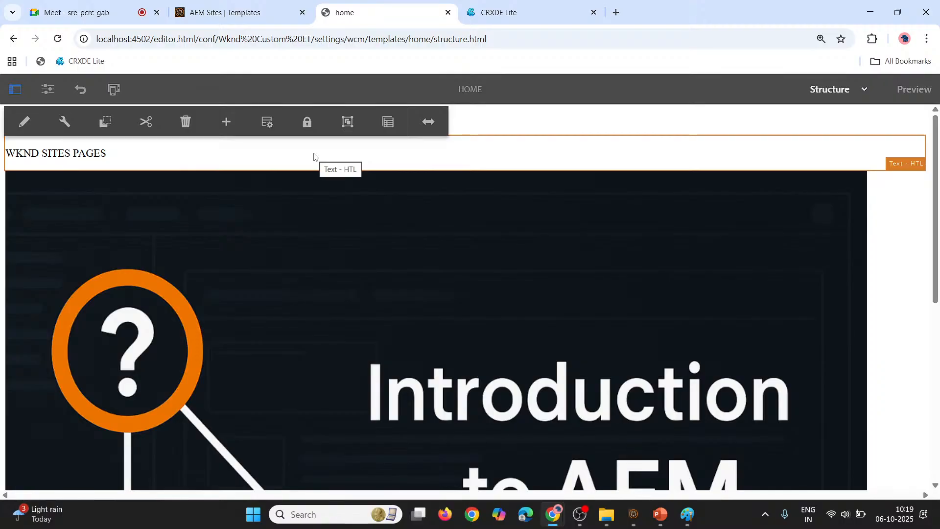
{"action": "left_click", "coordinate": [310, 208]}
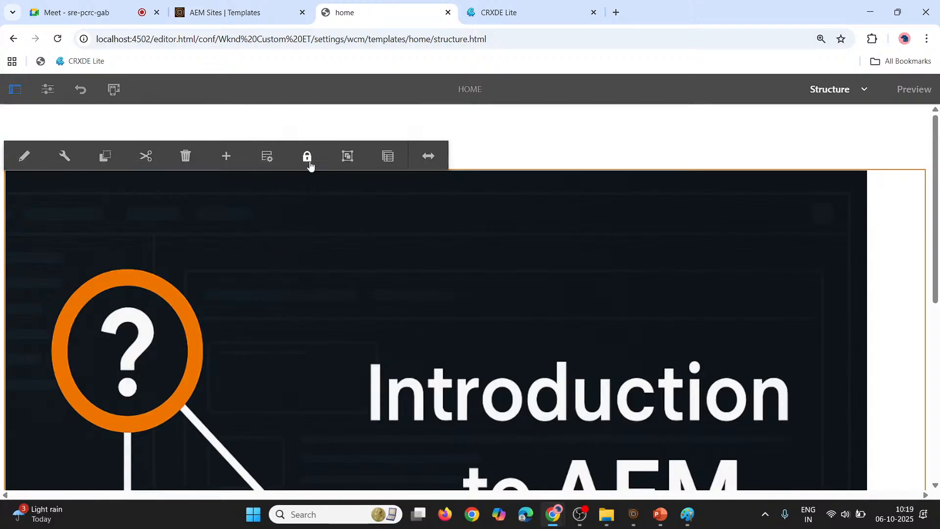
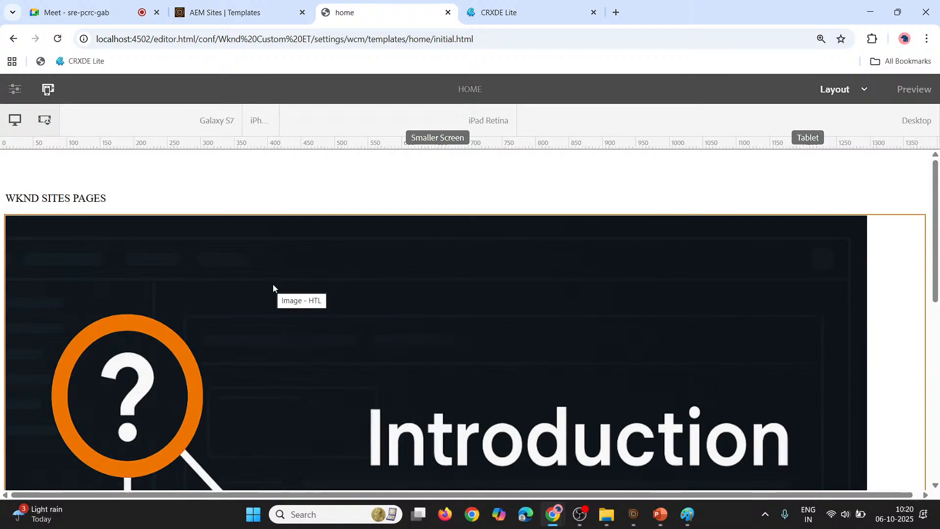
{"action": "left_click", "coordinate": [864, 89]}
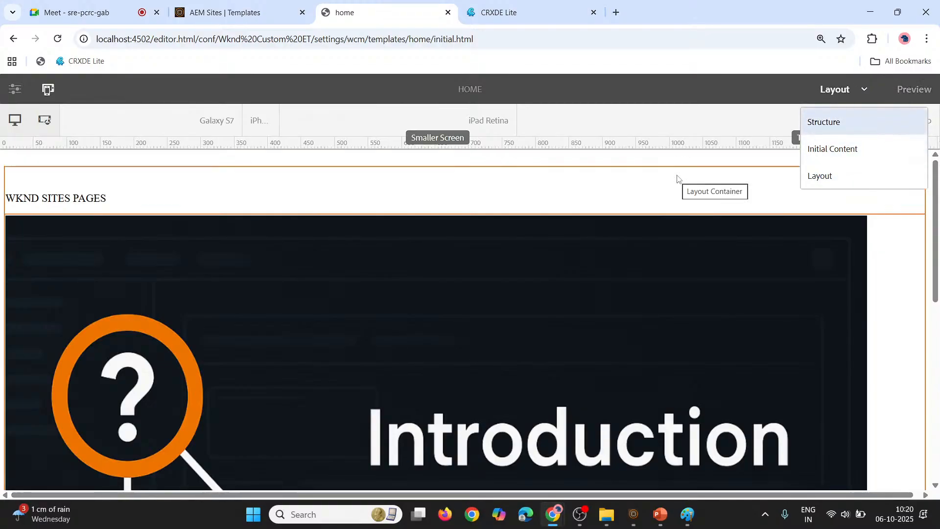
{"action": "scroll", "coordinate": [678, 178], "scroll_direction": "down", "scroll_amount": 2}
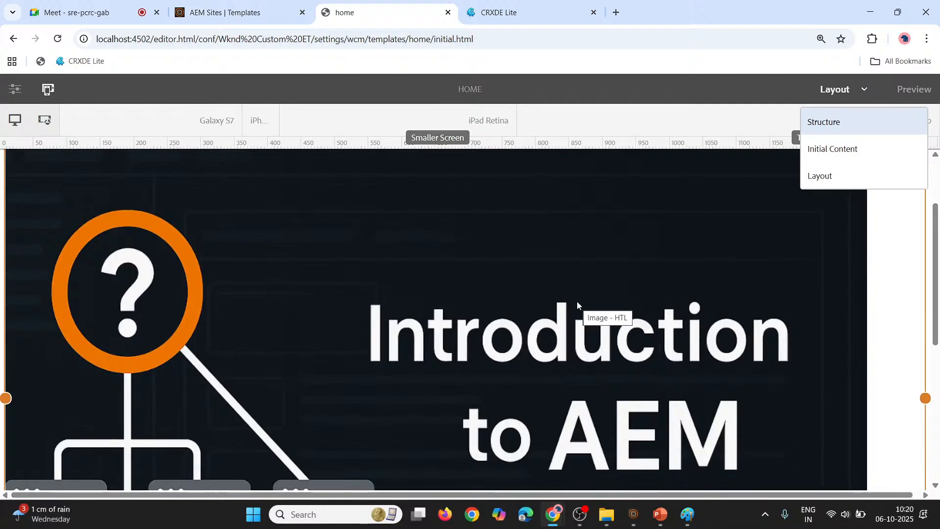
{"action": "scroll", "coordinate": [577, 301], "scroll_direction": "up", "scroll_amount": 2}
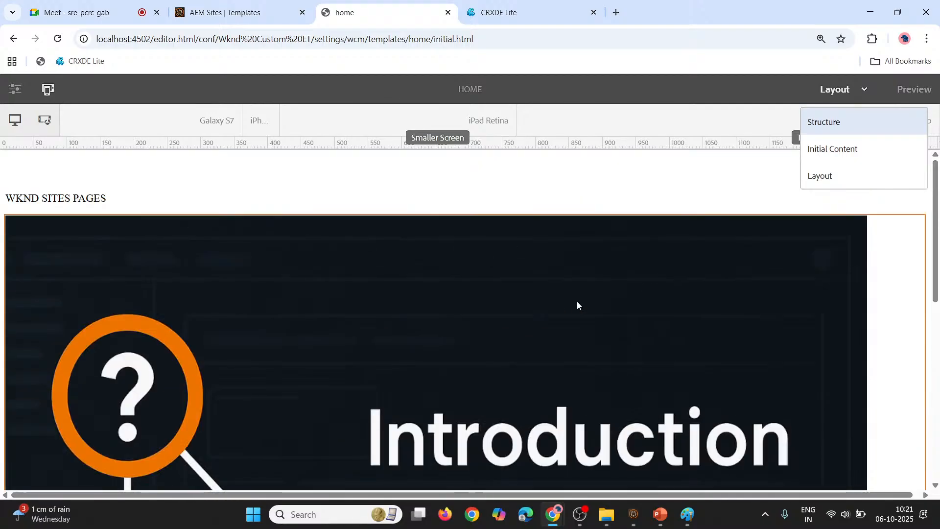
{"action": "left_click", "coordinate": [577, 304]}
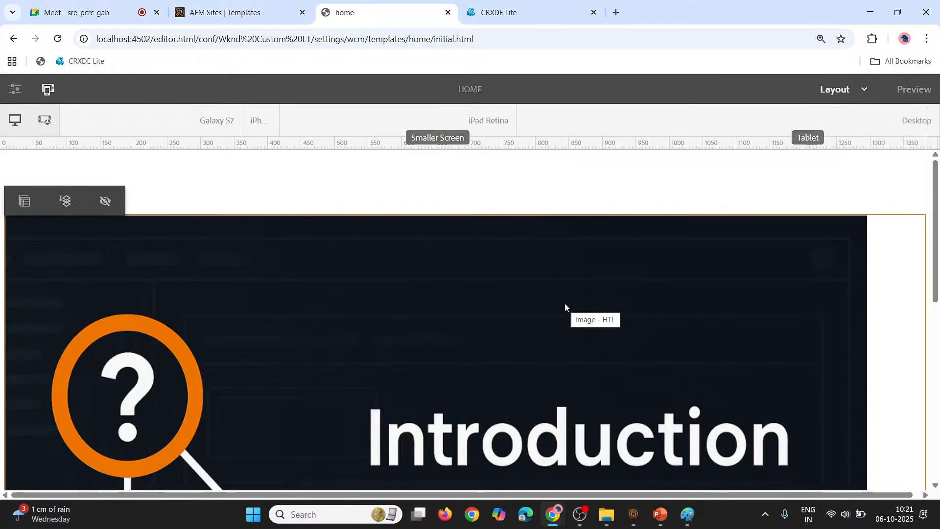
Switch to the Wknd Custom ET templates list and enable the draft home template for page creation
{"action": "left_click", "coordinate": [286, 4]}
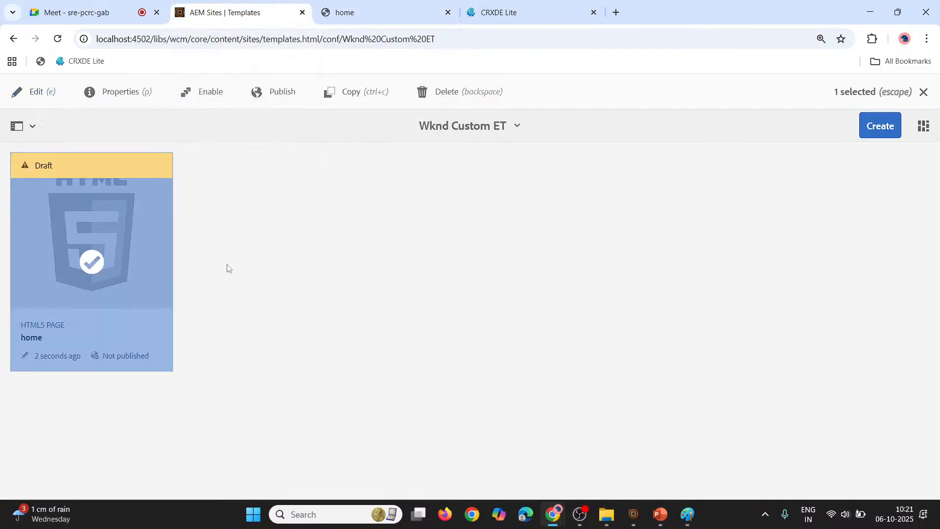
{"action": "left_click", "coordinate": [92, 262]}
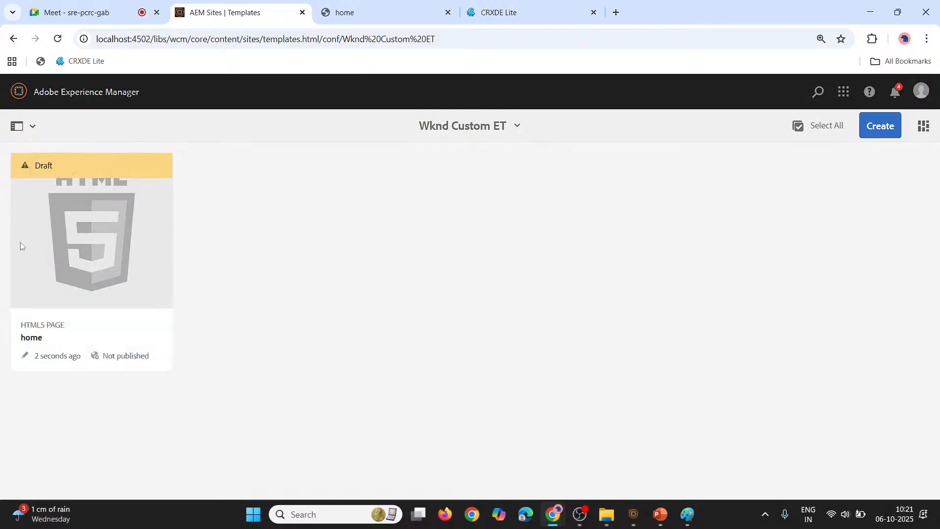
{"action": "mouse_move", "coordinate": [63, 258]}
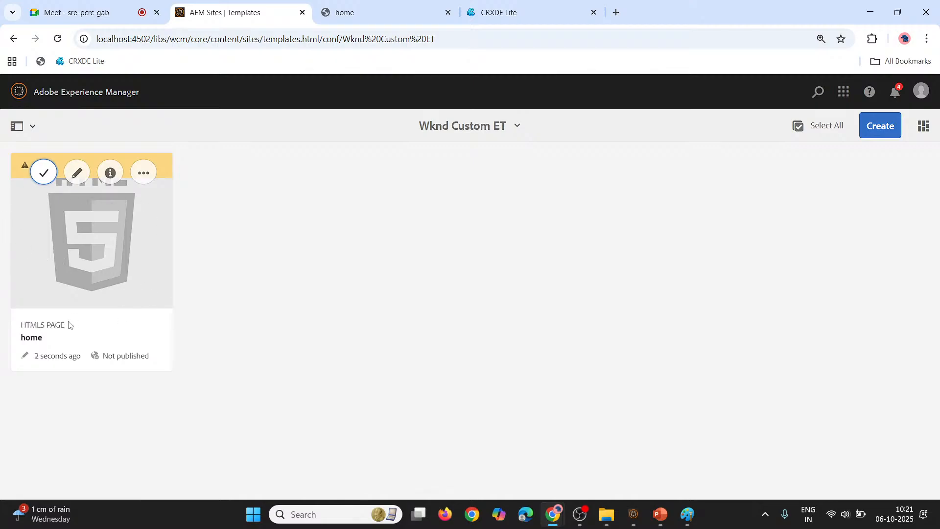
{"action": "left_click", "coordinate": [142, 184]}
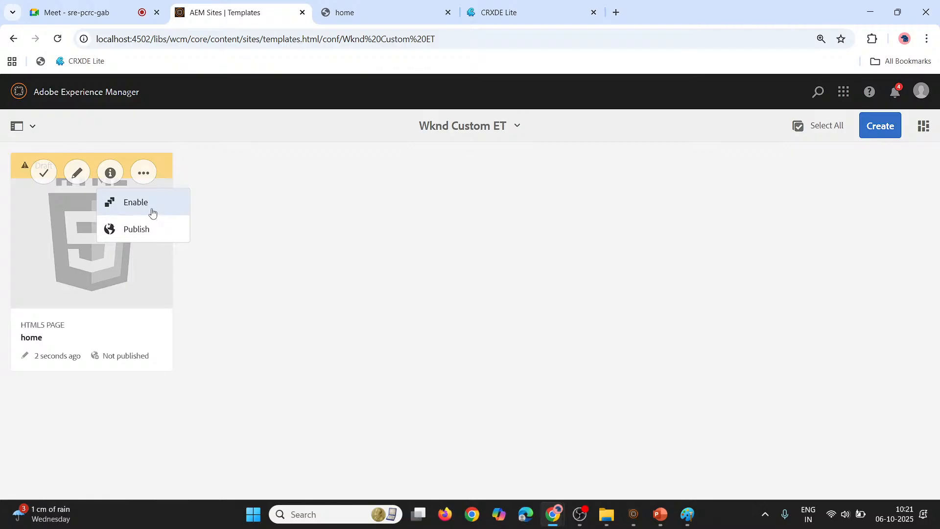
{"action": "left_click", "coordinate": [152, 209]}
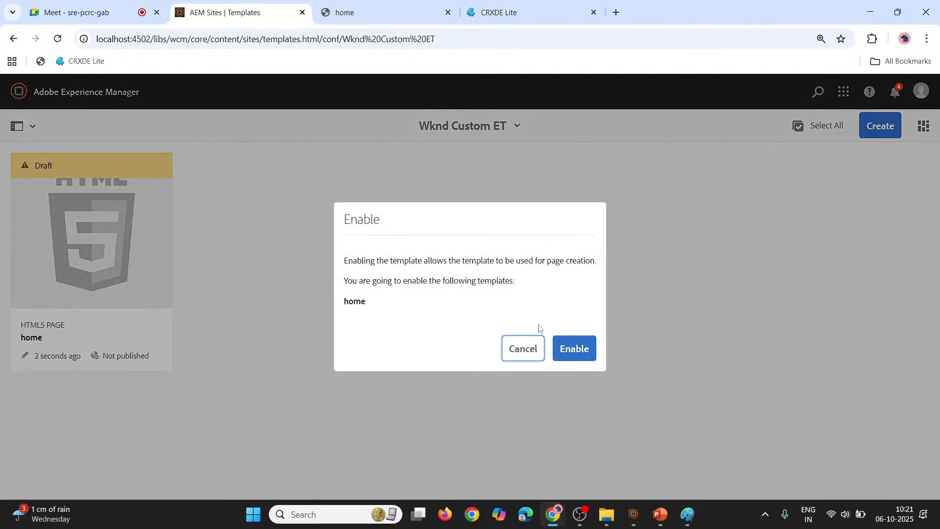
{"action": "left_click", "coordinate": [584, 353]}
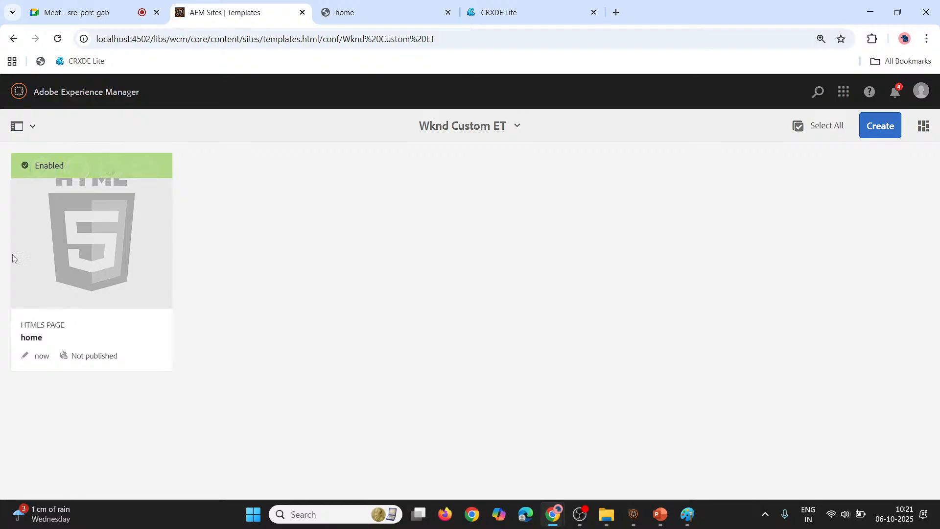
Open the AEM Sites console at localhost:4502/sites.html/content in a new browser tab
{"action": "mouse_move", "coordinate": [115, 223]}
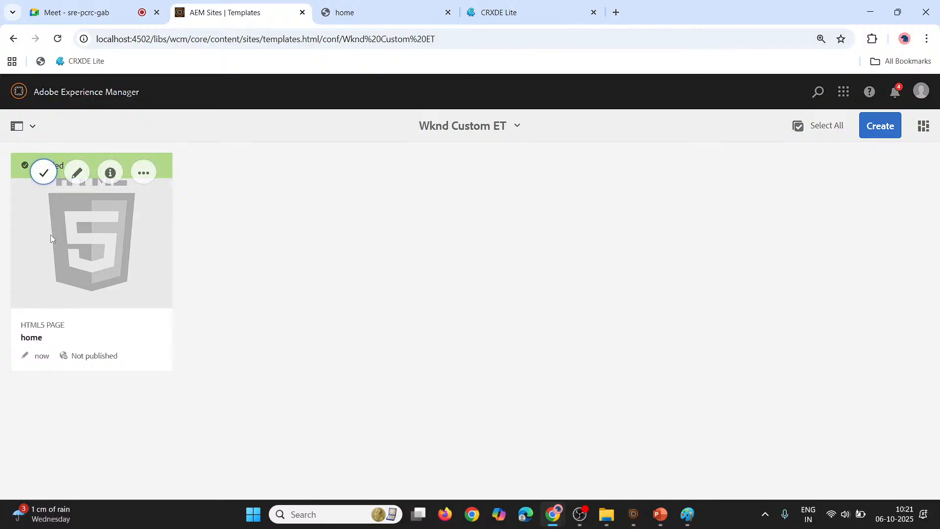
{"action": "left_click", "coordinate": [615, 11]}
{"action": "type", "text": "asi"}
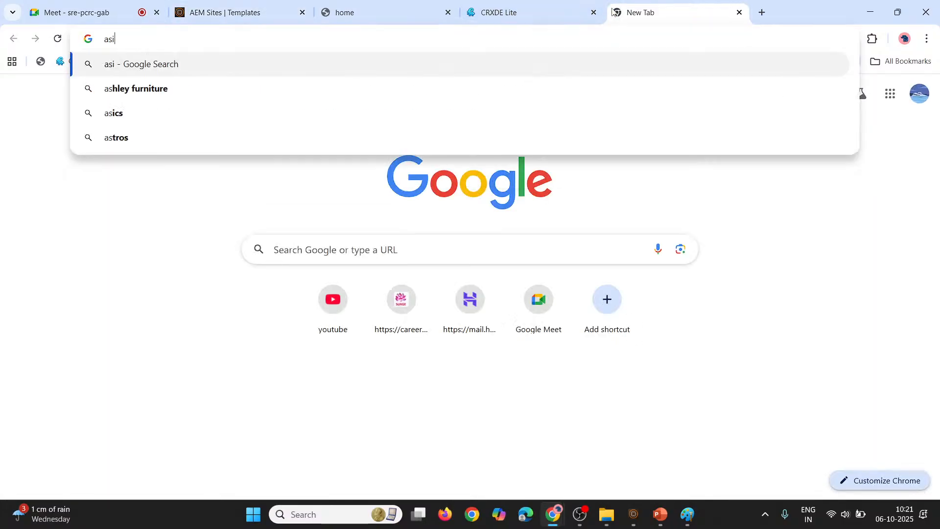
{"action": "key", "text": "BackSpace"}
{"action": "key", "text": "BackSpace"}
{"action": "key", "text": "BackSpace"}
{"action": "type", "text": "sites"}
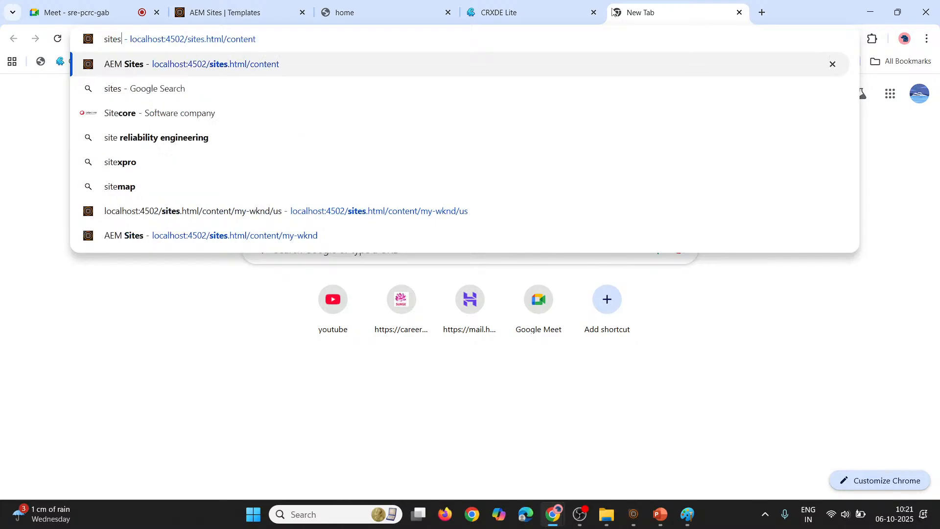
{"action": "key", "text": "Return"}
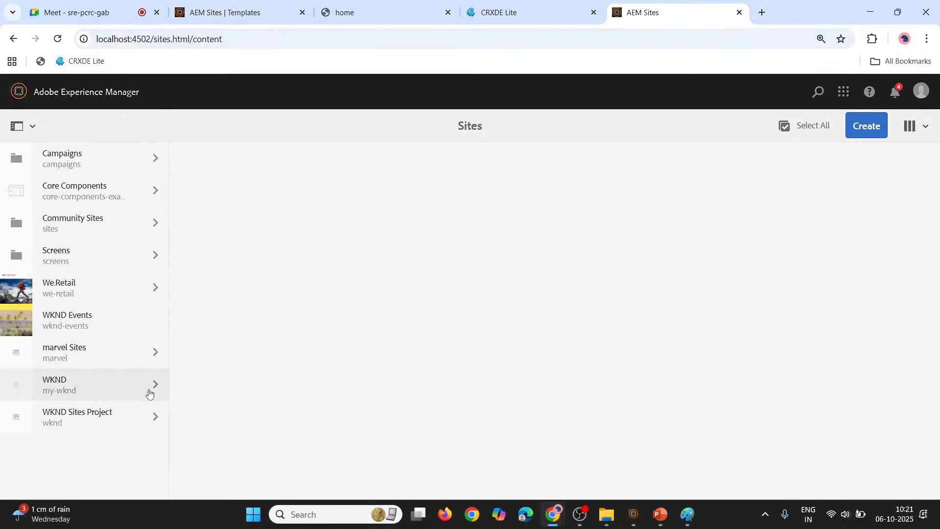
Start creating a page under the us page of WKND Sites Project to check which templates are offered
{"action": "left_click", "coordinate": [153, 411]}
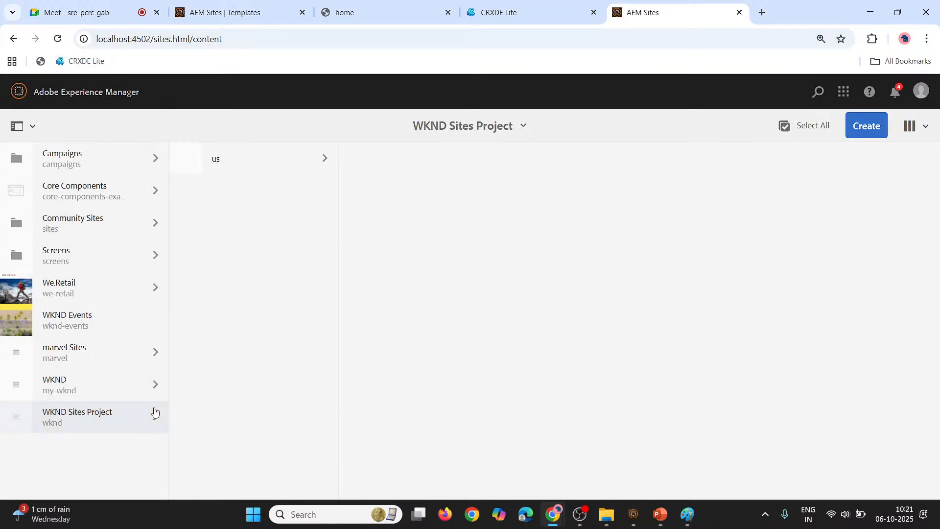
{"action": "left_click", "coordinate": [304, 168]}
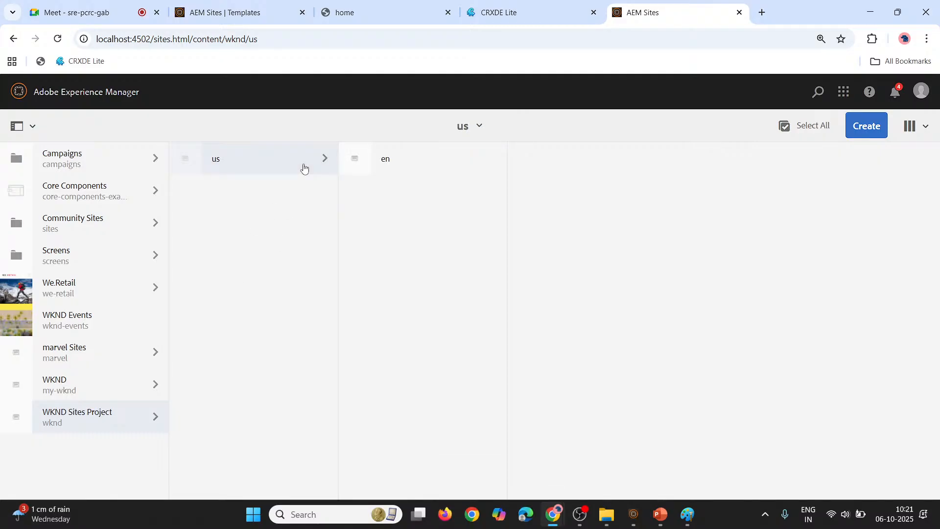
{"action": "left_click", "coordinate": [870, 134]}
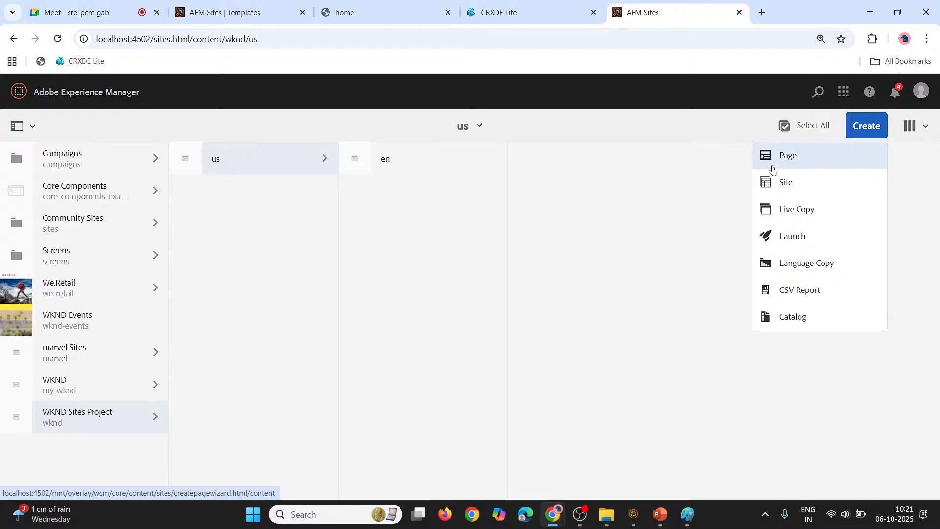
{"action": "left_click", "coordinate": [773, 168]}
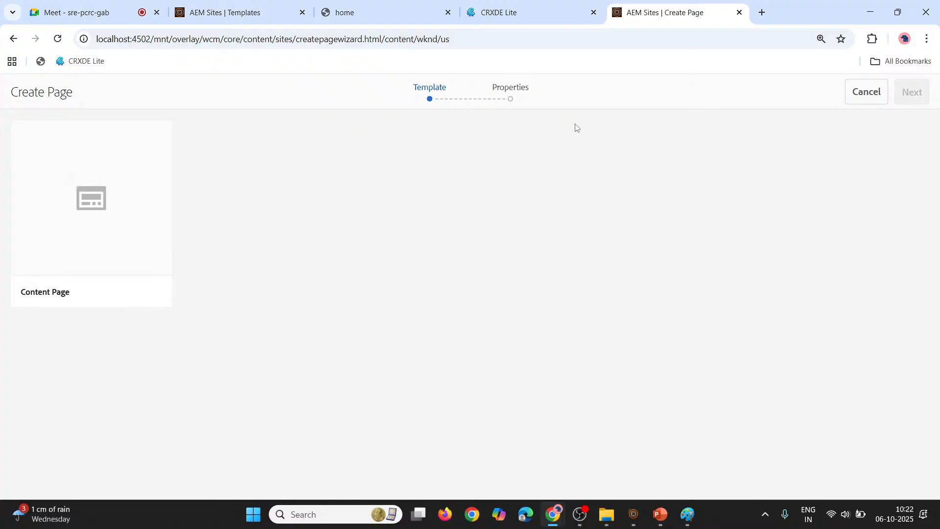
Switch to CRXDE Lite and inspect the templates stored under /conf/wknd/settings/wcm/templates, then collapse that branch
{"action": "left_click", "coordinate": [503, 6]}
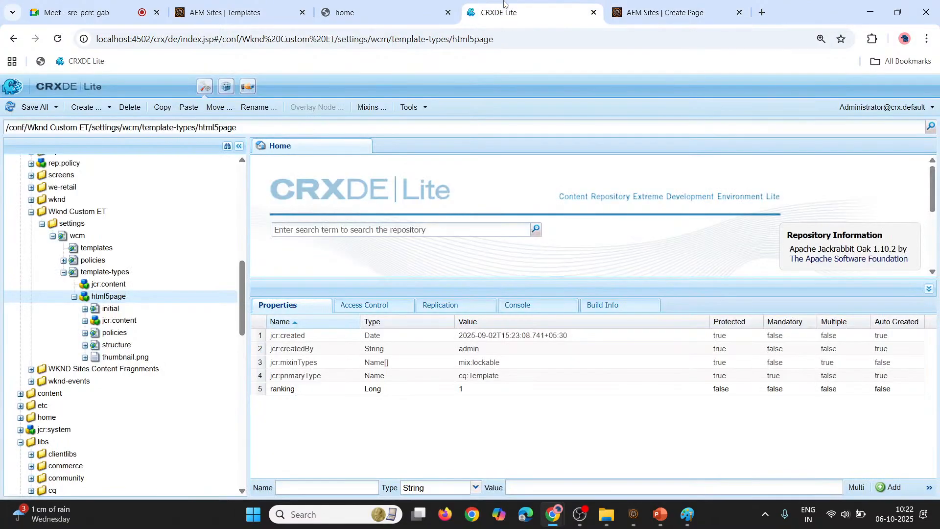
{"action": "scroll", "coordinate": [90, 248], "scroll_direction": "up", "scroll_amount": 1}
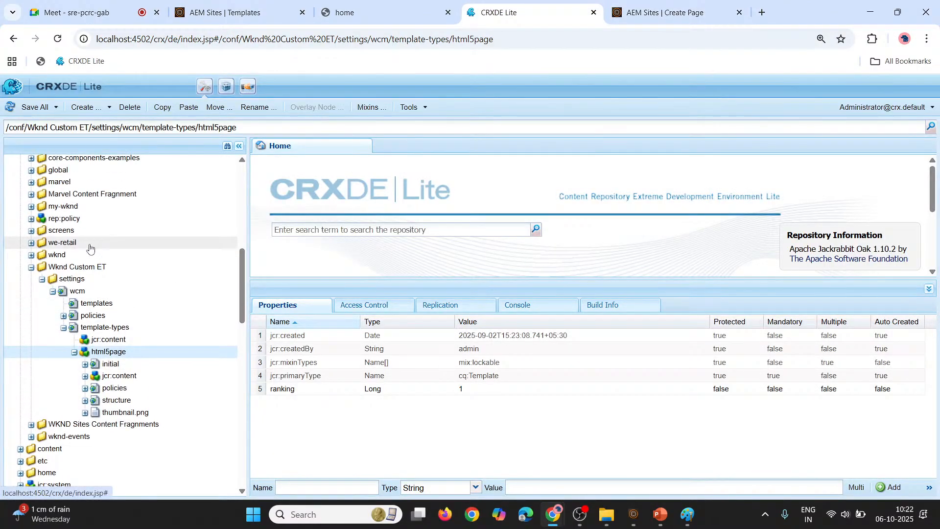
{"action": "left_click", "coordinate": [31, 256]}
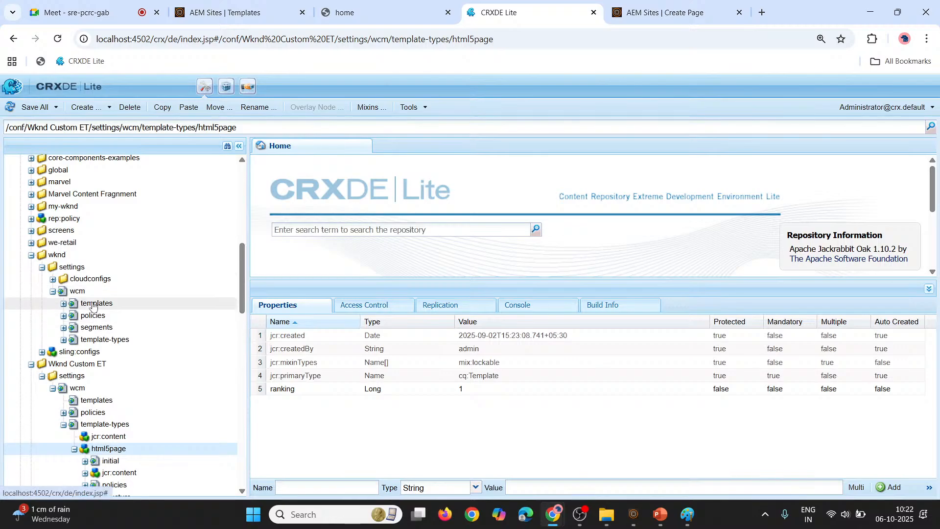
{"action": "left_click", "coordinate": [139, 305]}
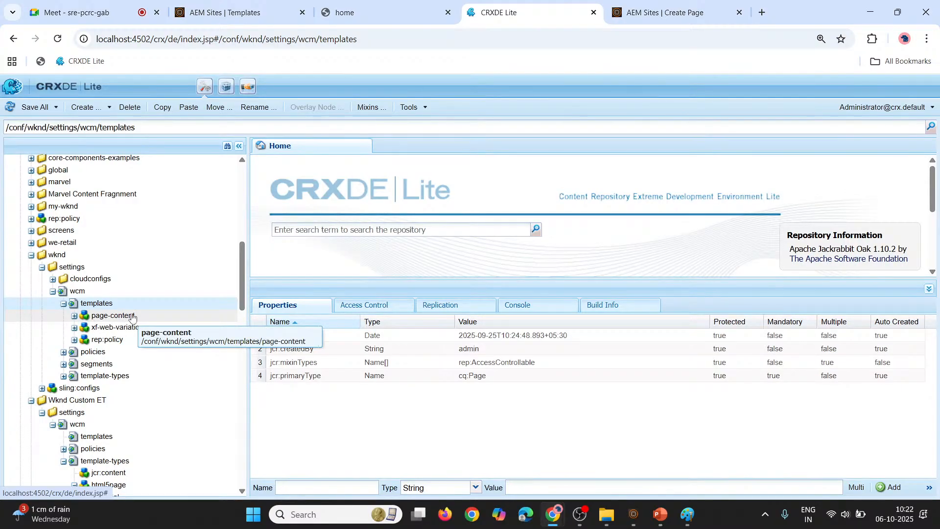
{"action": "left_click", "coordinate": [66, 303]}
{"action": "left_click", "coordinate": [53, 291]}
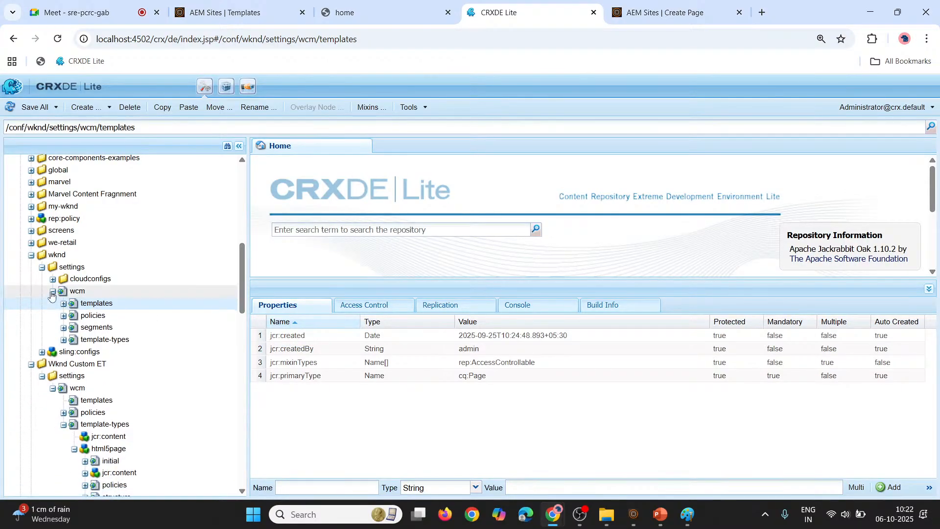
Refresh the templates node under Wknd Custom ET and expand its home template
{"action": "right_click", "coordinate": [89, 358]}
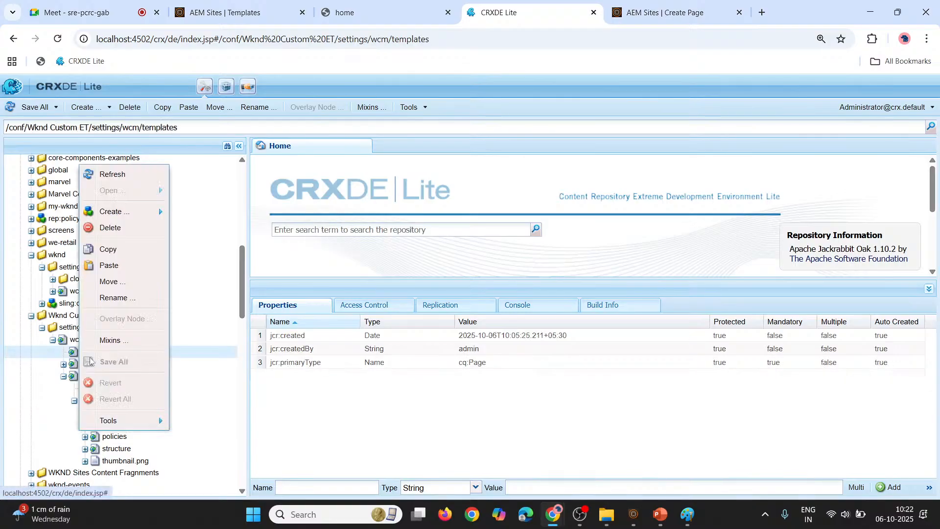
{"action": "left_click", "coordinate": [104, 172]}
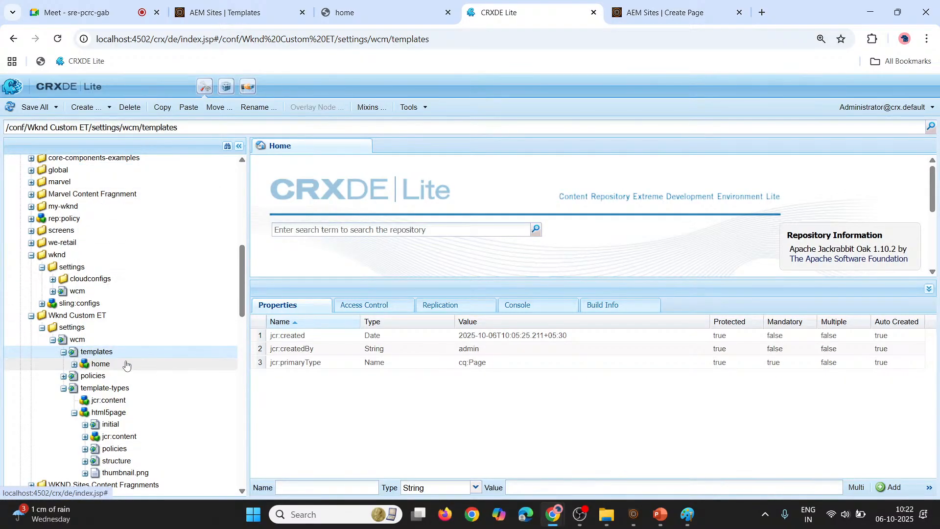
{"action": "double_click", "coordinate": [105, 363]}
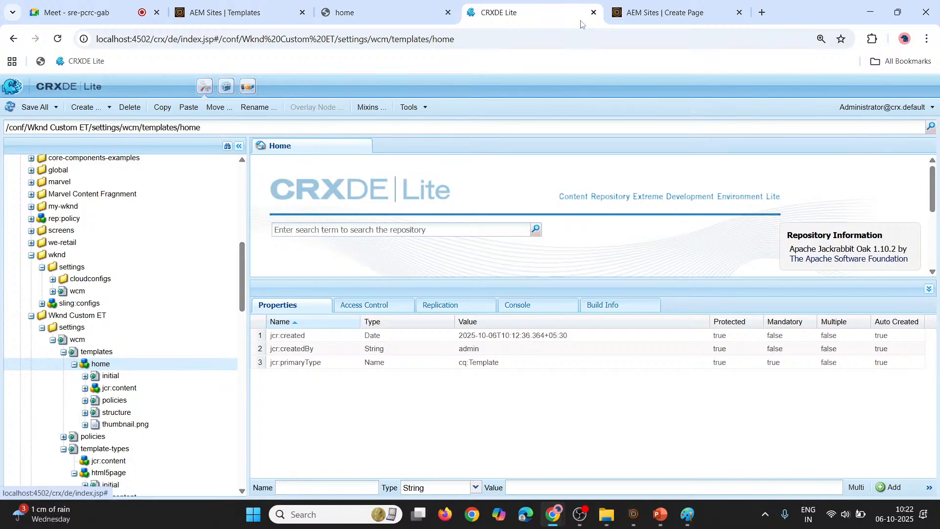
Recheck the offered page templates, then return to CRXDE Lite and select the full path /conf/Wknd Custom ET/settings/wcm/templates
{"action": "left_click", "coordinate": [666, 14]}
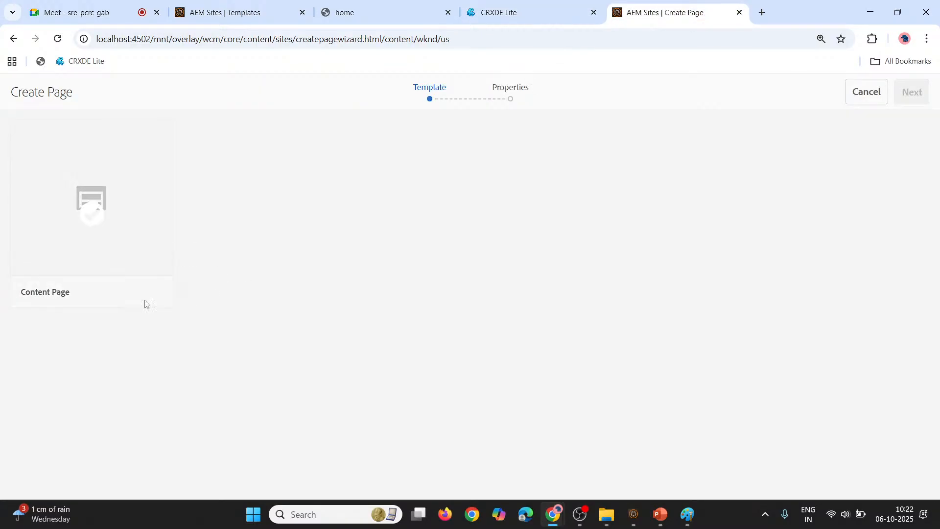
{"action": "left_click", "coordinate": [519, 12]}
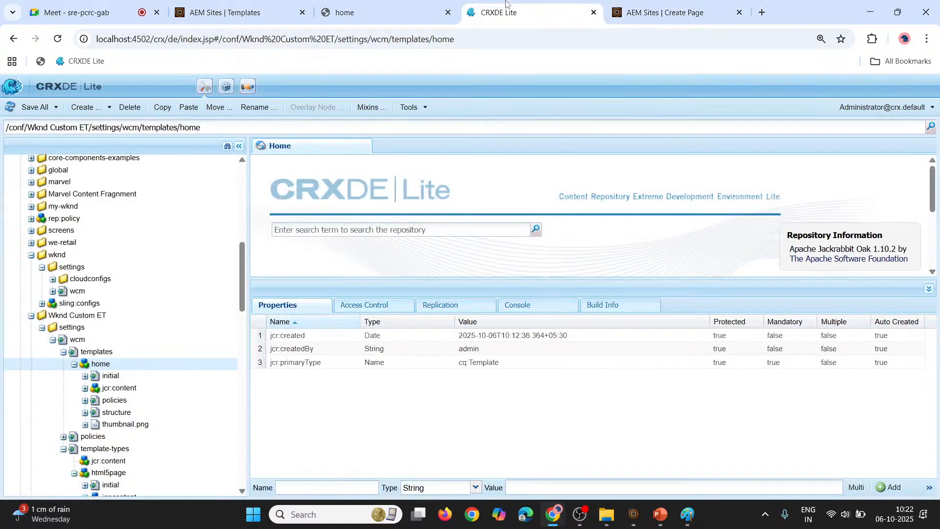
{"action": "left_click", "coordinate": [129, 358]}
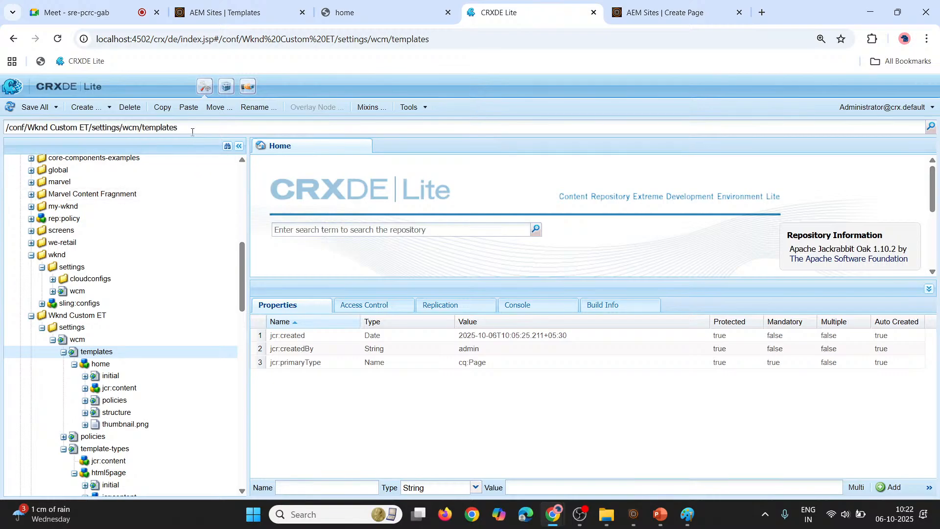
{"action": "left_click", "coordinate": [8, 128]}
{"action": "key", "text": "ctrl+c"}
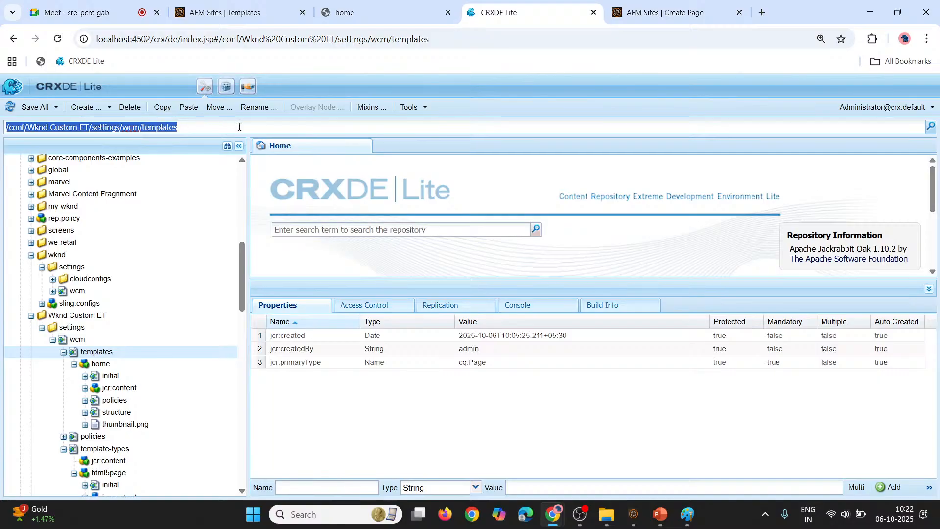
Cancel the page creation and open the properties of the us page under WKND Sites Project
{"action": "left_click", "coordinate": [618, 4]}
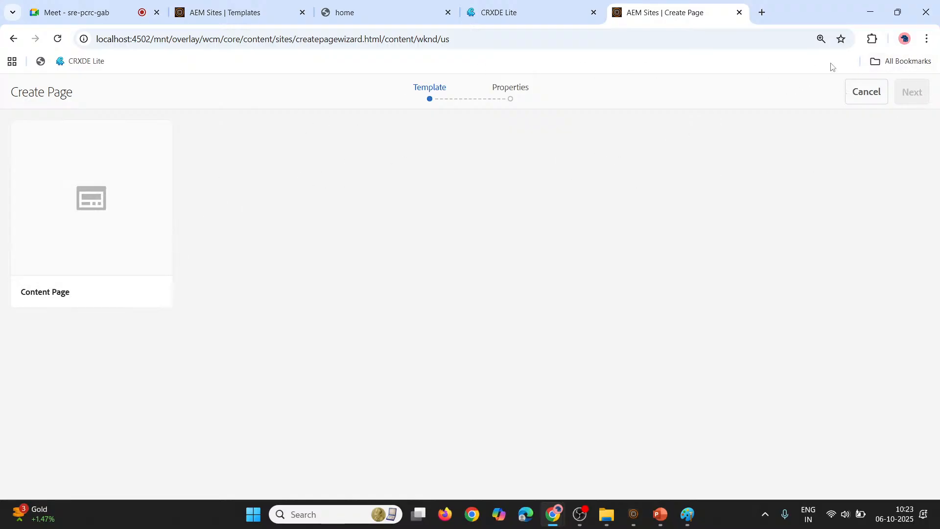
{"action": "left_click", "coordinate": [857, 103]}
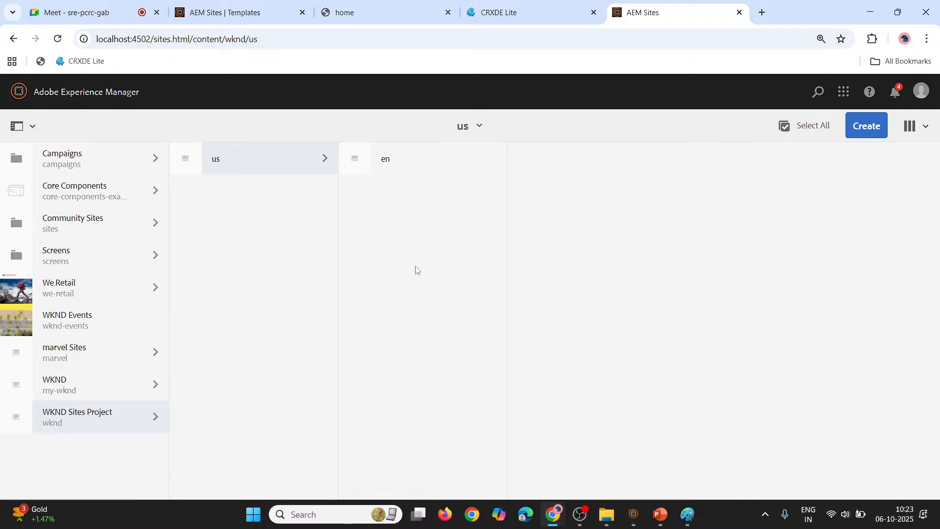
{"action": "mouse_move", "coordinate": [189, 164]}
{"action": "left_click", "coordinate": [186, 168]}
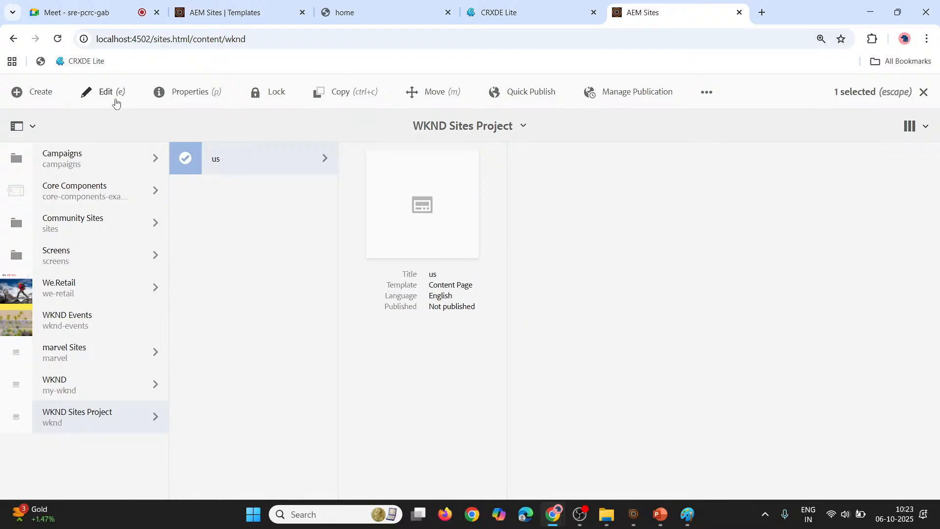
{"action": "left_click", "coordinate": [163, 97]}
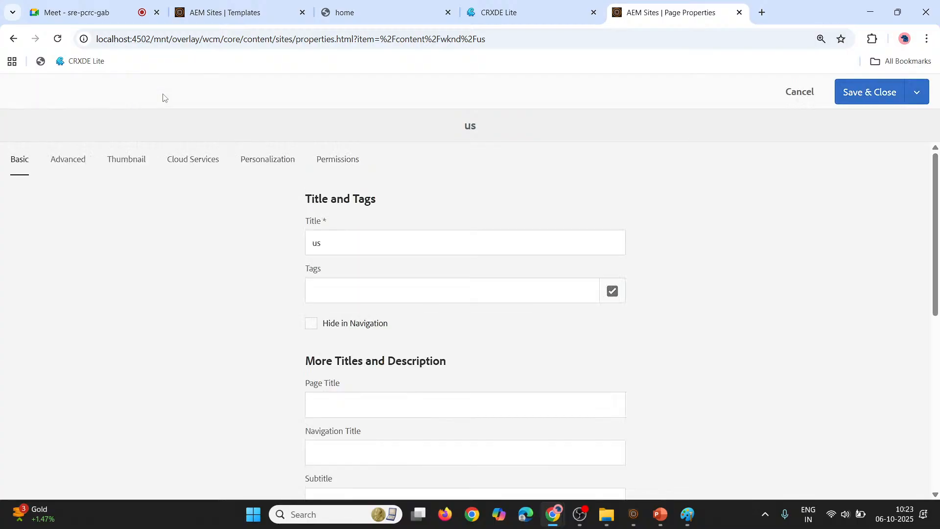
Add the suggested path /conf/abc/settings/wcm/templates/abc/(?!xf-).* as an allowed template in the us page's advanced properties
{"action": "left_click", "coordinate": [70, 154]}
{"action": "scroll", "coordinate": [122, 336], "scroll_direction": "down", "scroll_amount": 5}
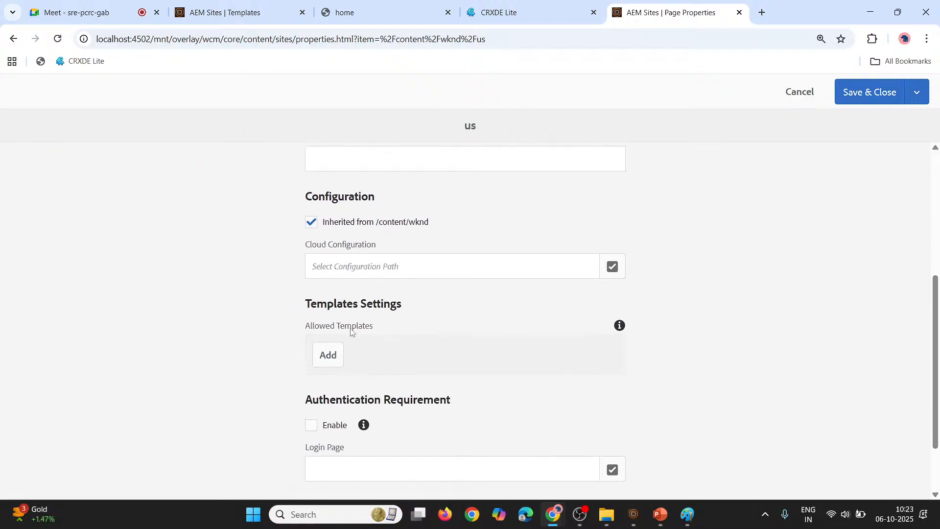
{"action": "left_click", "coordinate": [324, 355]}
{"action": "left_click", "coordinate": [322, 355]}
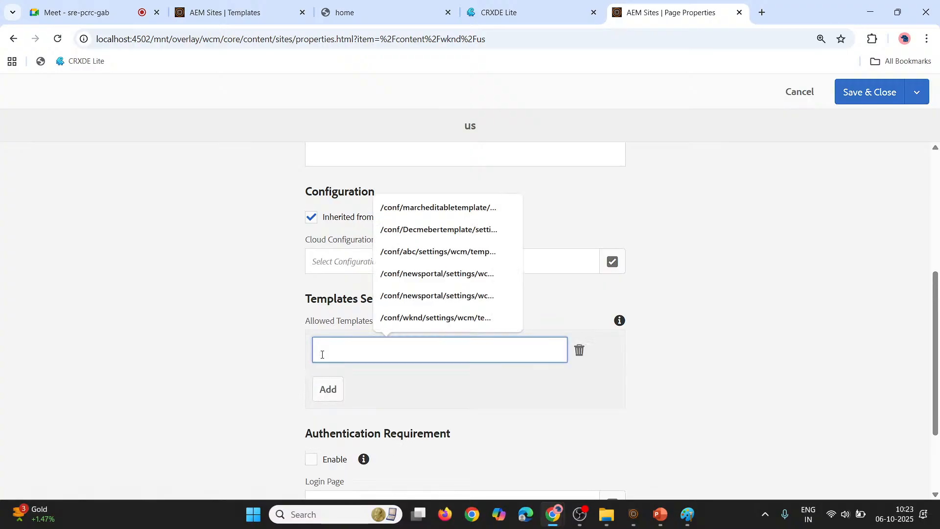
{"action": "left_click", "coordinate": [419, 303]}
{"action": "left_click", "coordinate": [422, 275]}
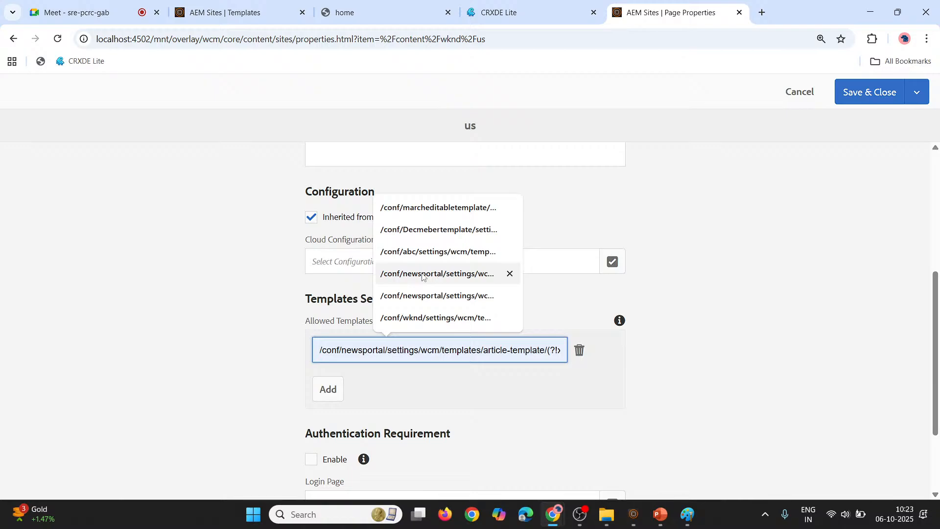
{"action": "left_click", "coordinate": [426, 251]}
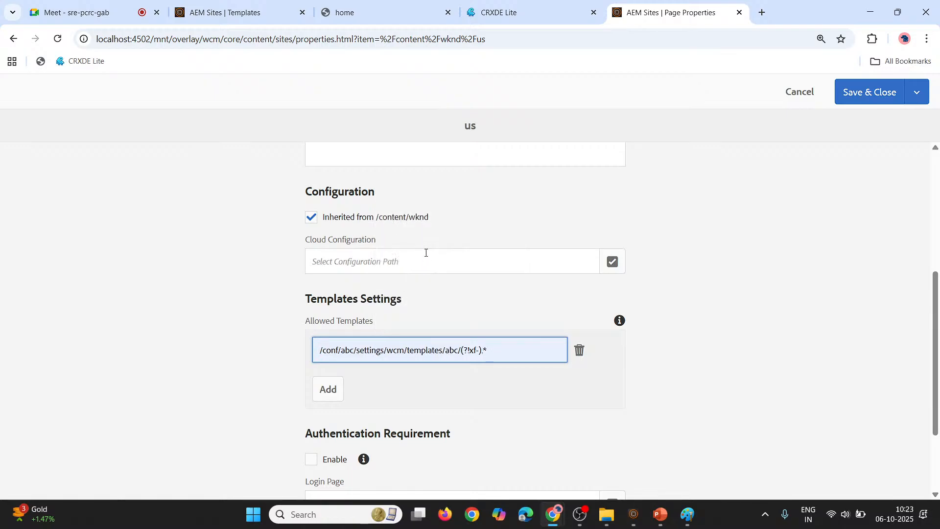
{"action": "left_click", "coordinate": [426, 372]}
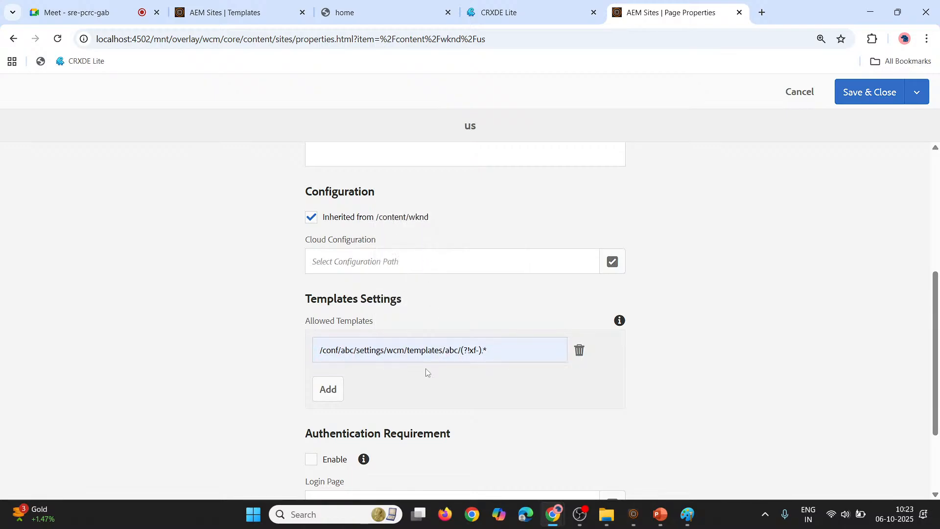
{"action": "left_click_drag", "start_coordinate": [320, 349], "coordinate": [471, 350]}
{"action": "left_click", "coordinate": [404, 382]}
Add a second allowed template entry with the copied path /conf/Wknd Custom ET/settings/wcm/templates
{"action": "left_click", "coordinate": [326, 394]}
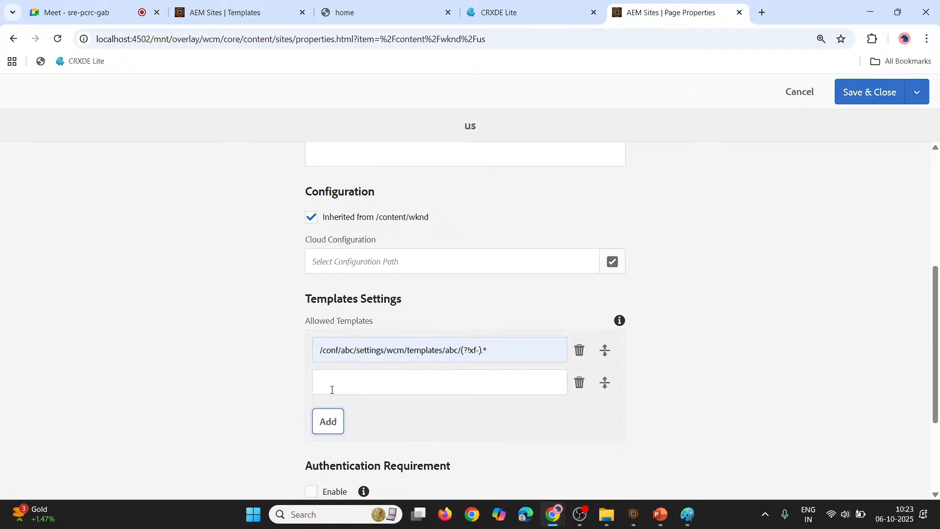
{"action": "left_click", "coordinate": [356, 384]}
{"action": "key", "text": "ctrl+v"}
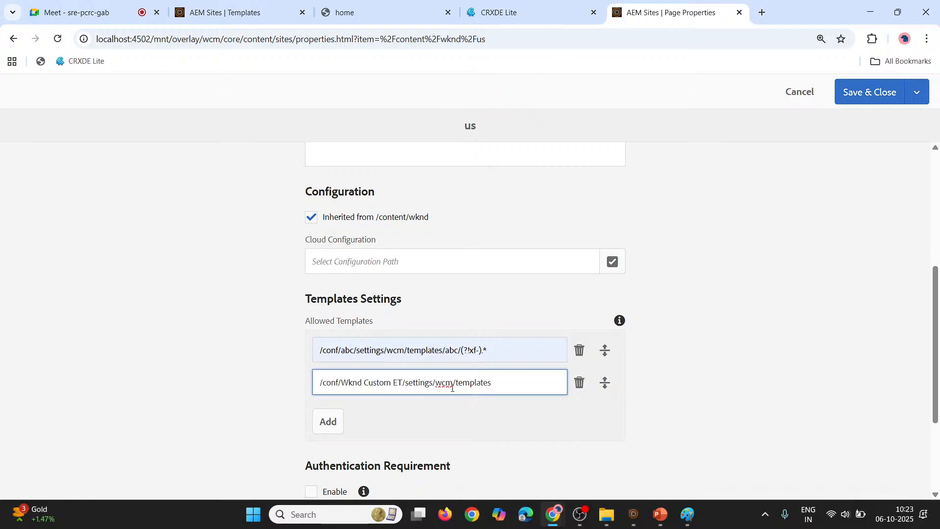
{"action": "double_click", "coordinate": [468, 383]}
{"action": "left_click", "coordinate": [516, 391]}
{"action": "left_click_drag", "start_coordinate": [315, 381], "coordinate": [504, 393]}
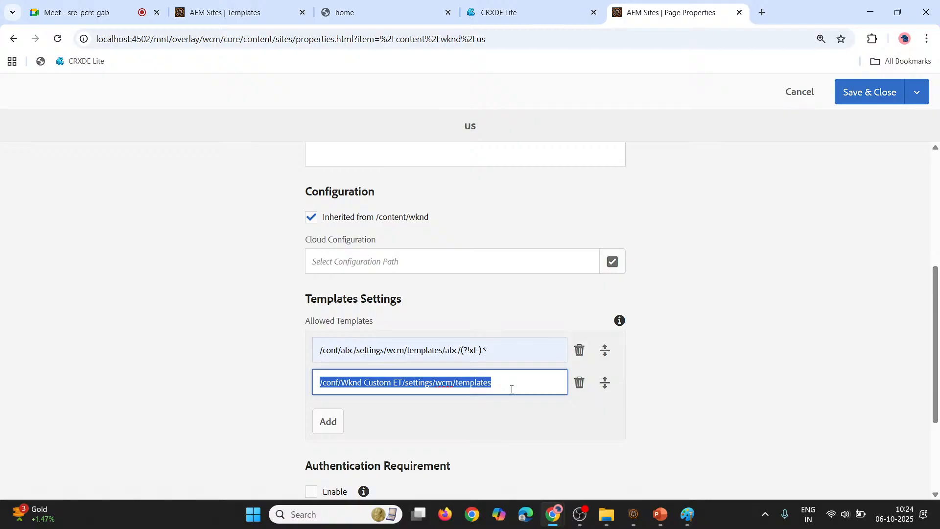
{"action": "left_click", "coordinate": [511, 390]}
Check the home template's location under Wknd Custom ET in CRXDE Lite and glance at its open template editor
{"action": "left_click", "coordinate": [520, 13]}
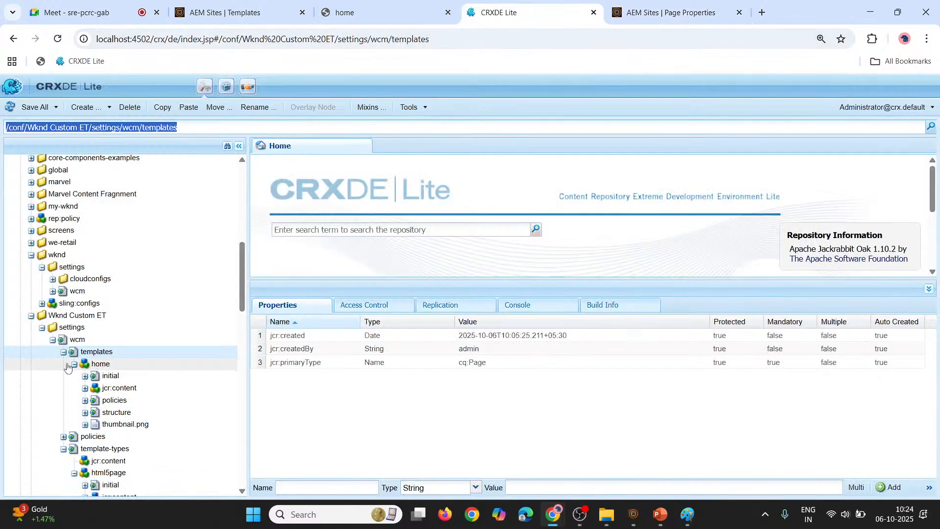
{"action": "left_click", "coordinate": [86, 365]}
{"action": "left_click", "coordinate": [75, 364]}
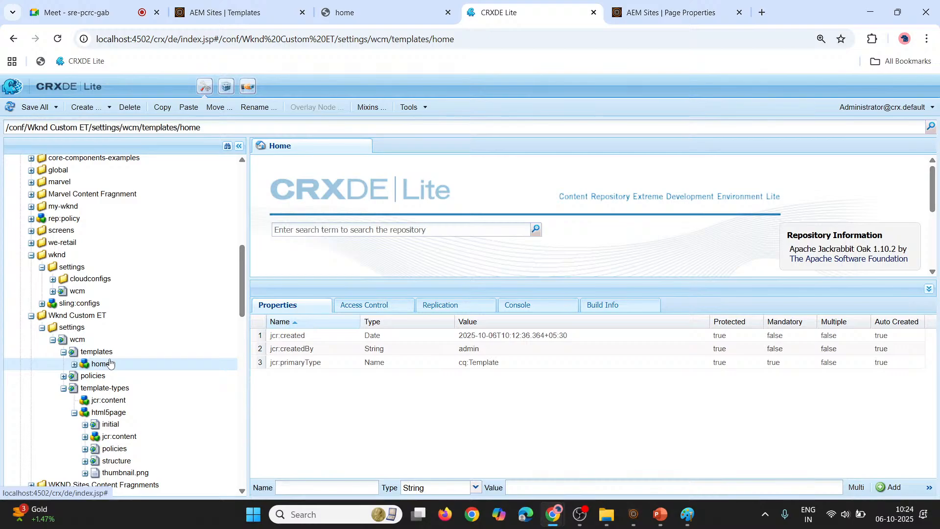
{"action": "left_click", "coordinate": [365, 18]}
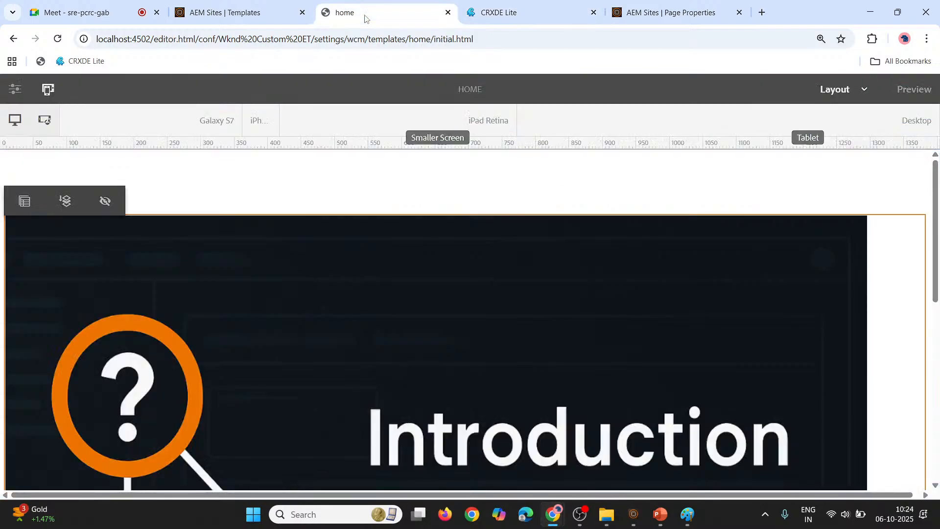
{"action": "left_click", "coordinate": [549, 6]}
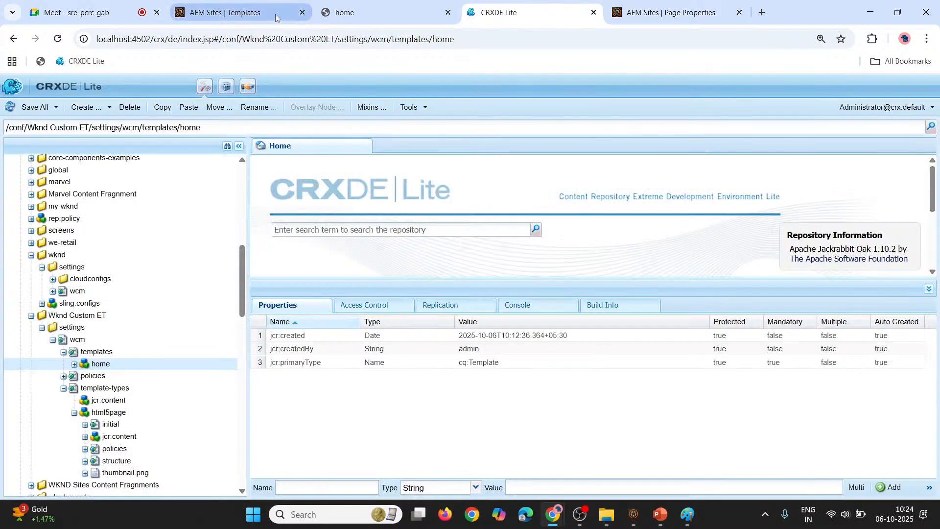
Return to the us page properties and extend the Wknd Custom ET allowed template path with /(?!xf-).* copied from the abc entry
{"action": "left_click", "coordinate": [675, 14]}
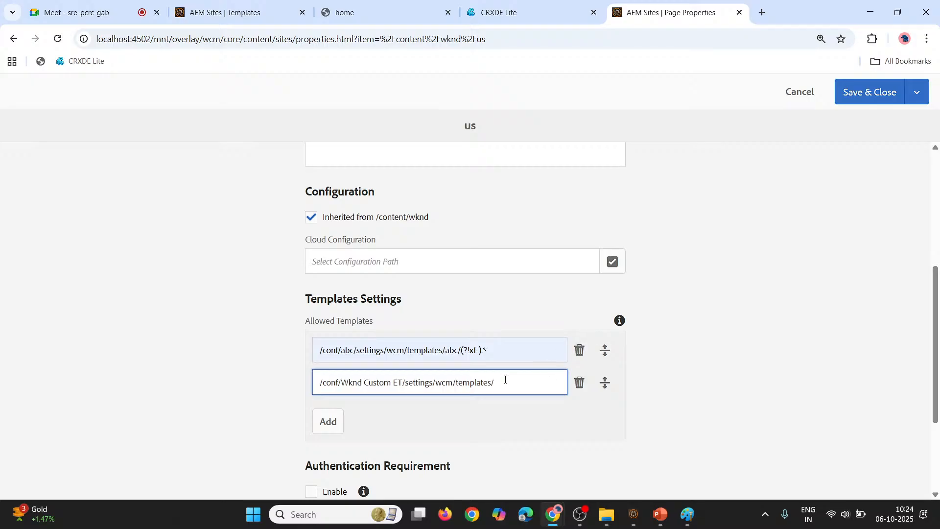
{"action": "left_click_drag", "start_coordinate": [461, 351], "coordinate": [501, 351]}
{"action": "key", "text": "ctrl+c"}
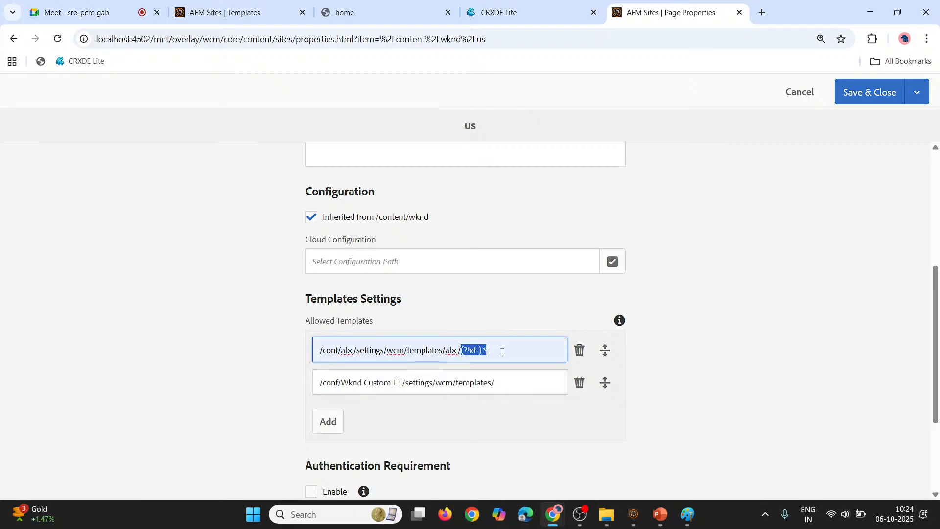
{"action": "left_click", "coordinate": [507, 390]}
{"action": "key", "text": "ctrl+v"}
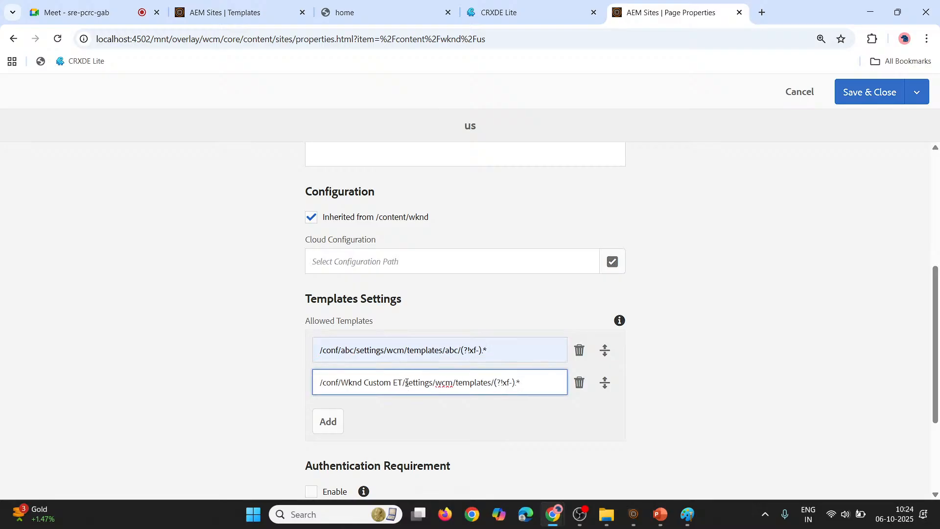
Delete the /conf/abc allowed template entry and save the us page properties
{"action": "left_click", "coordinate": [579, 351]}
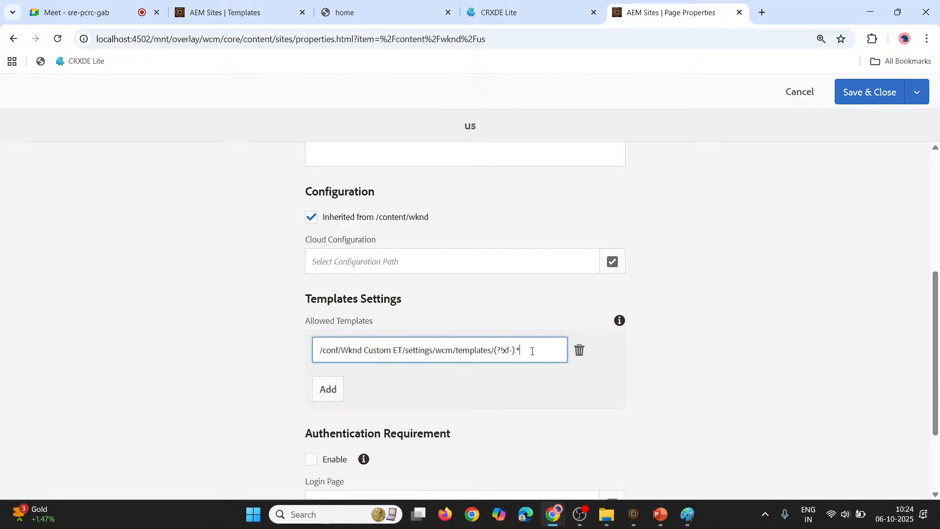
{"action": "left_click", "coordinate": [868, 102]}
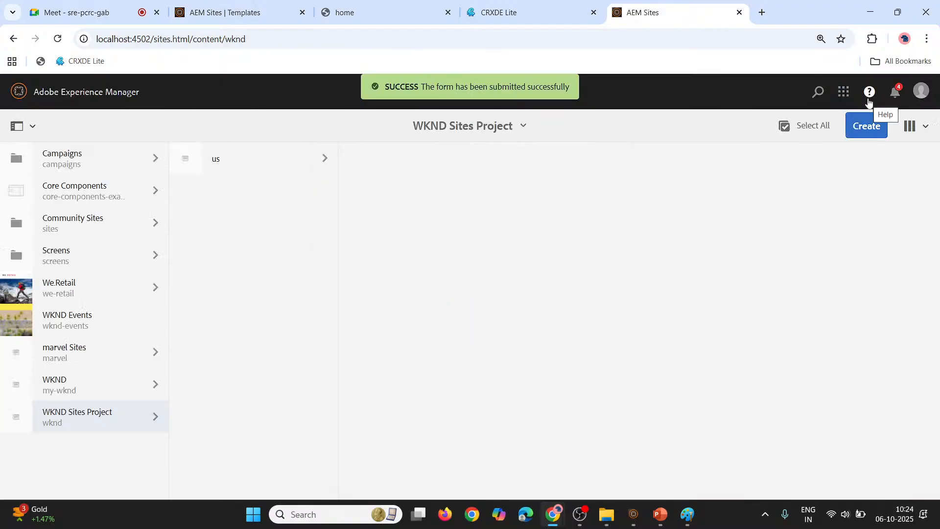
{"action": "left_click", "coordinate": [59, 39]}
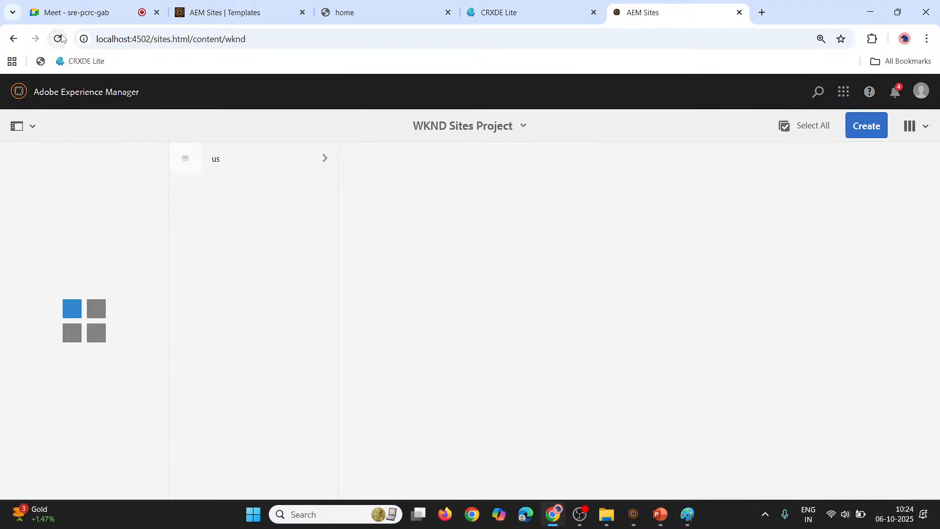
Start creating a page under the en page of us, using the home template
{"action": "left_click", "coordinate": [325, 161]}
{"action": "left_click", "coordinate": [415, 160]}
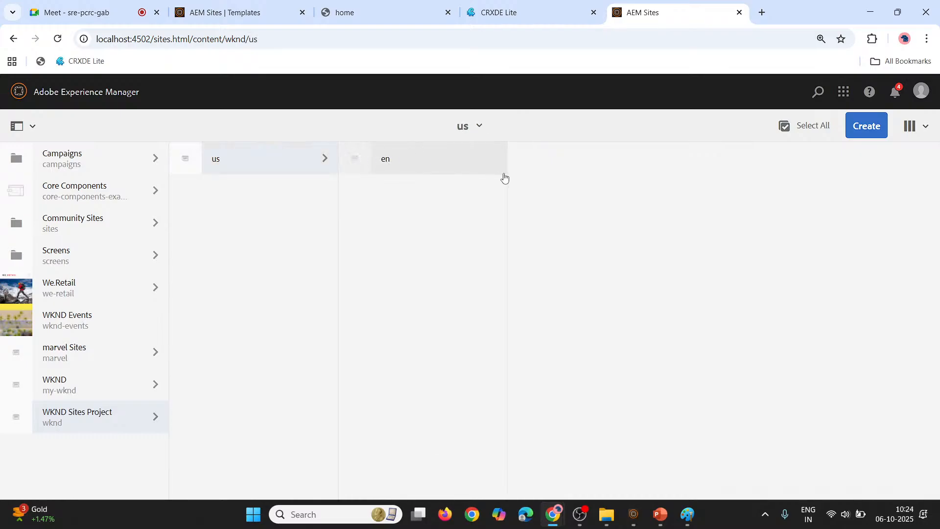
{"action": "left_click", "coordinate": [865, 127]}
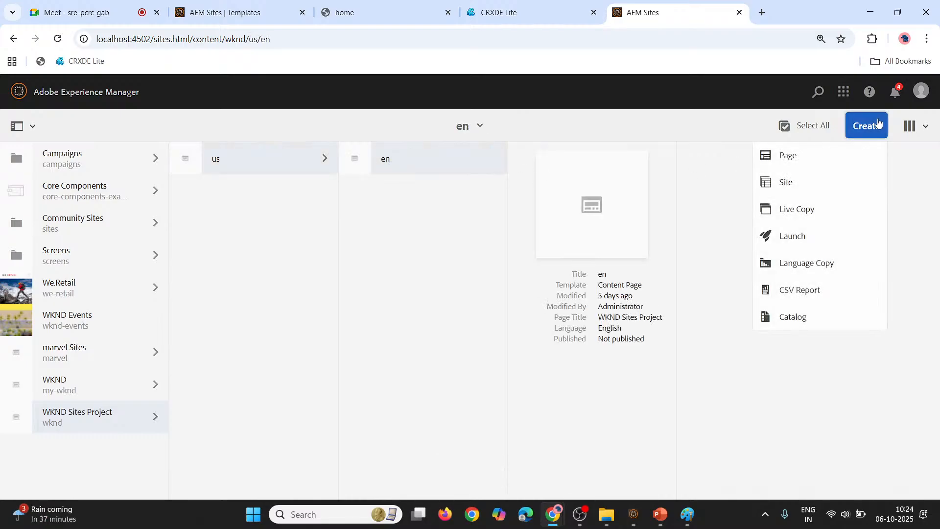
{"action": "left_click", "coordinate": [787, 155]}
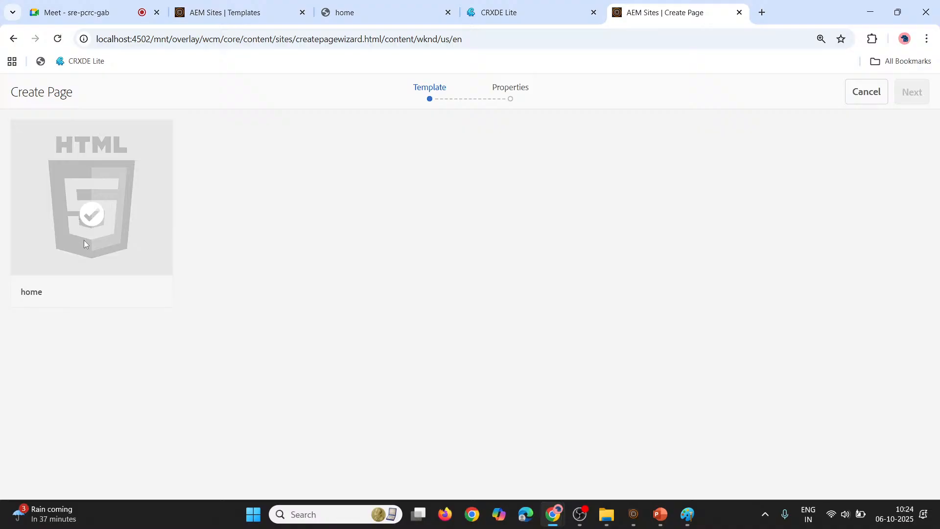
{"action": "left_click", "coordinate": [93, 221]}
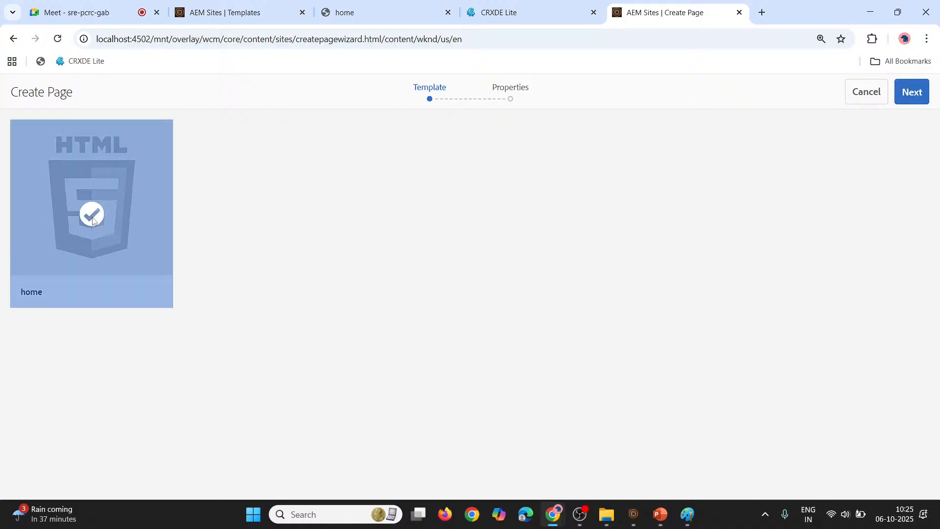
{"action": "left_click", "coordinate": [912, 92]}
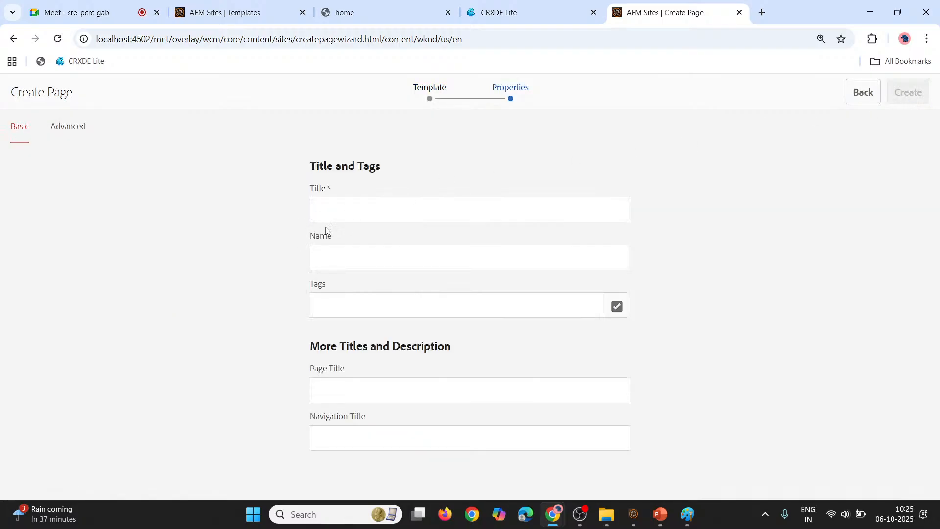
Title the new page Home, create it and return to the sites listing
{"action": "left_click", "coordinate": [356, 219]}
{"action": "type", "text": "Home"}
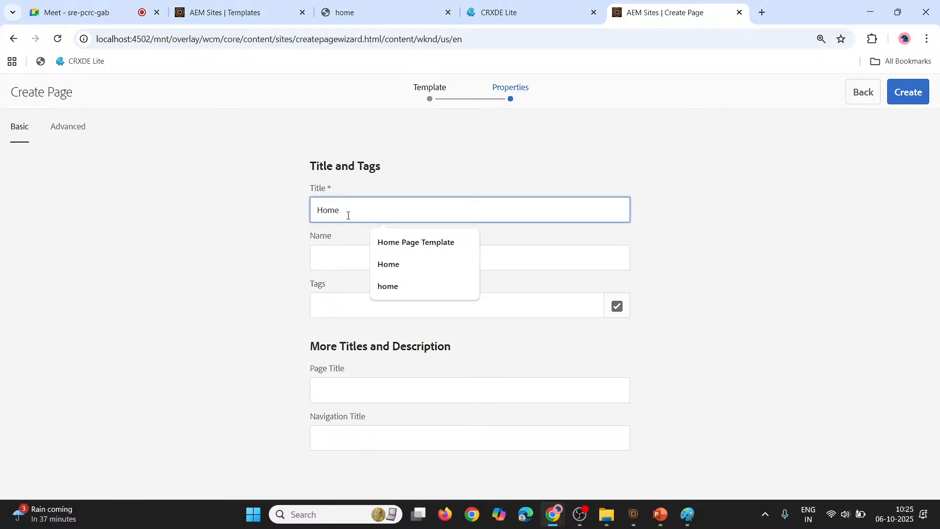
{"action": "left_click", "coordinate": [481, 180]}
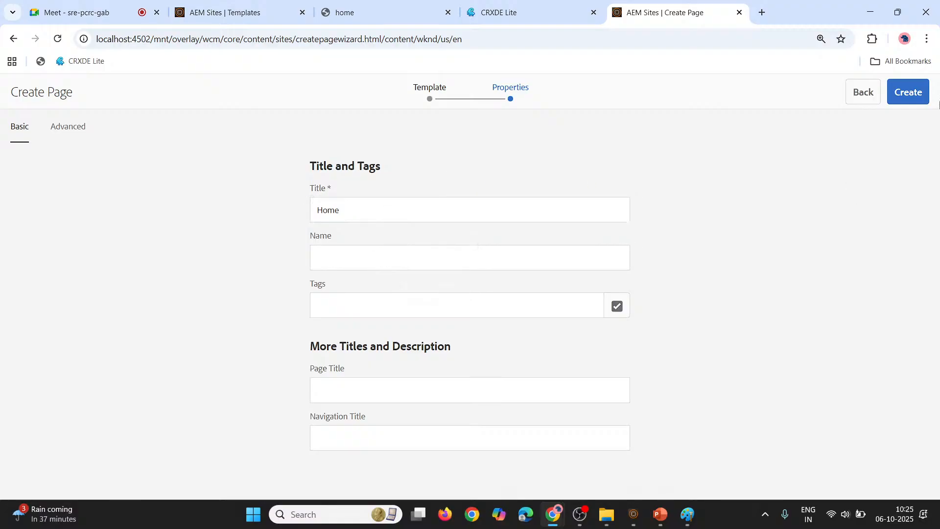
{"action": "left_click", "coordinate": [923, 96]}
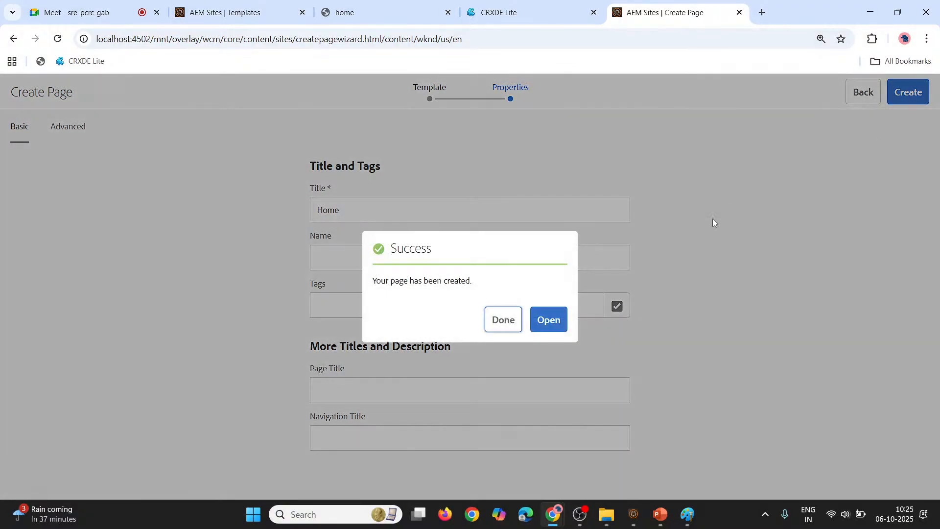
{"action": "left_click", "coordinate": [501, 323]}
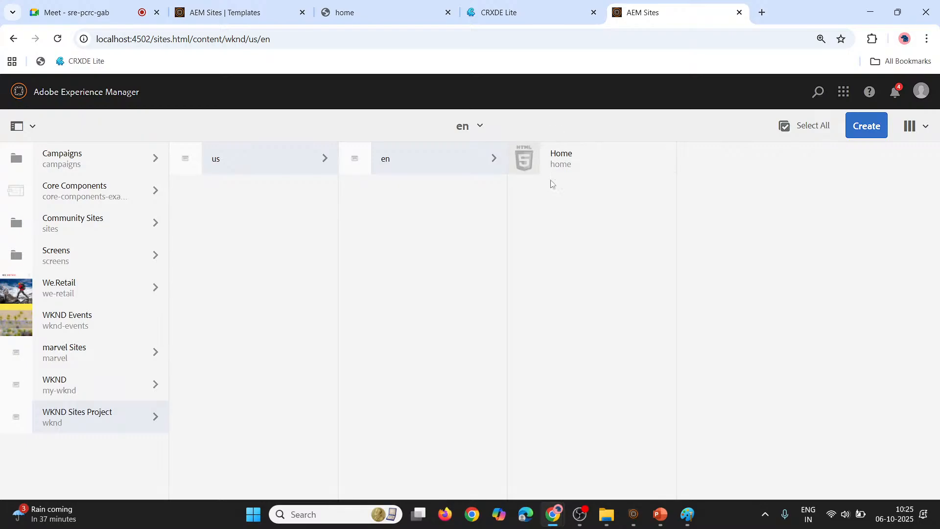
Open the new Home page under en in the page editor
{"action": "mouse_move", "coordinate": [520, 156]}
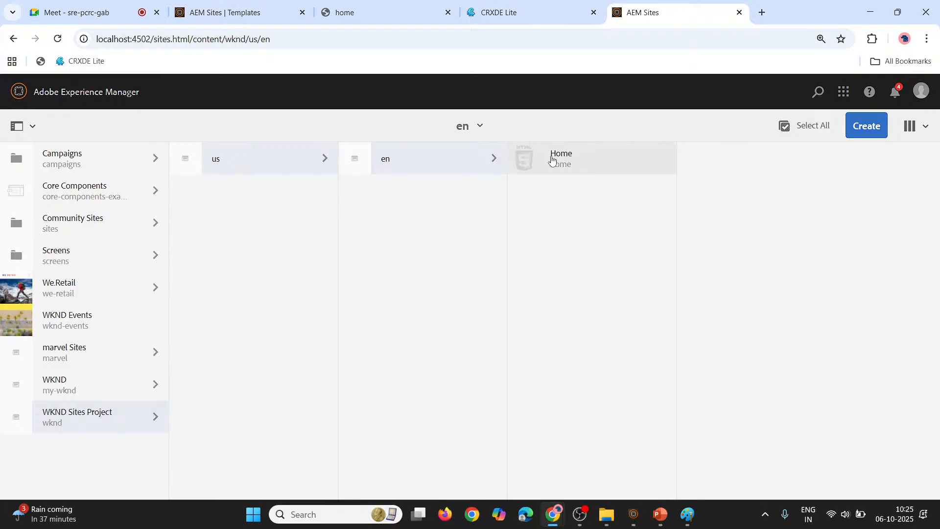
{"action": "left_click", "coordinate": [533, 160]}
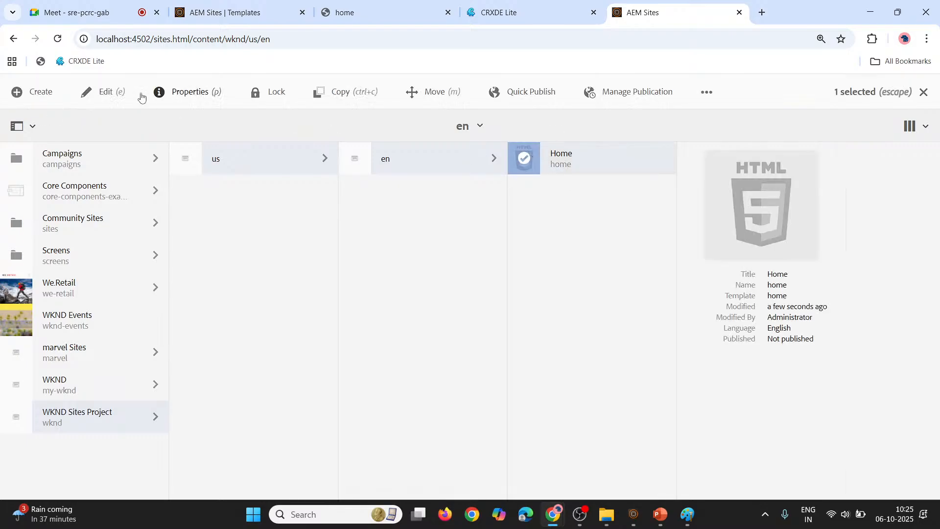
{"action": "left_click", "coordinate": [109, 89]}
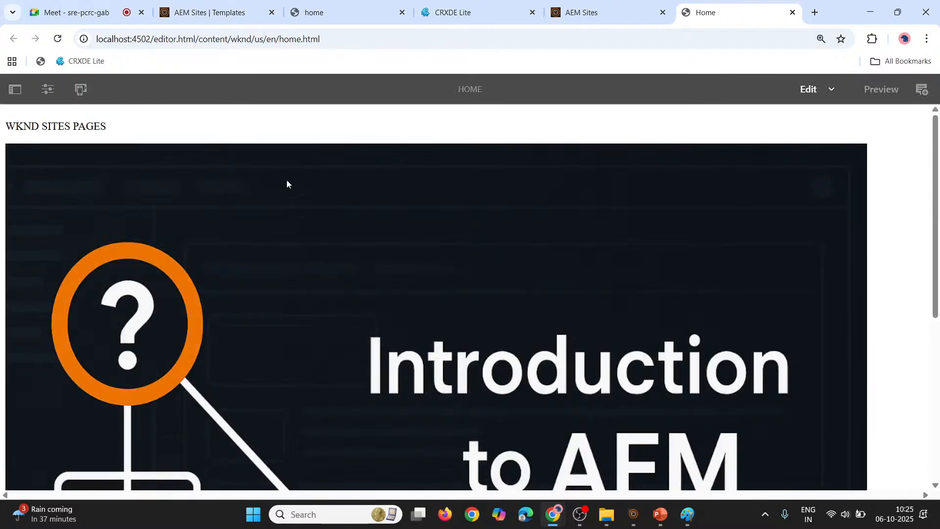
{"action": "left_click", "coordinate": [158, 137]}
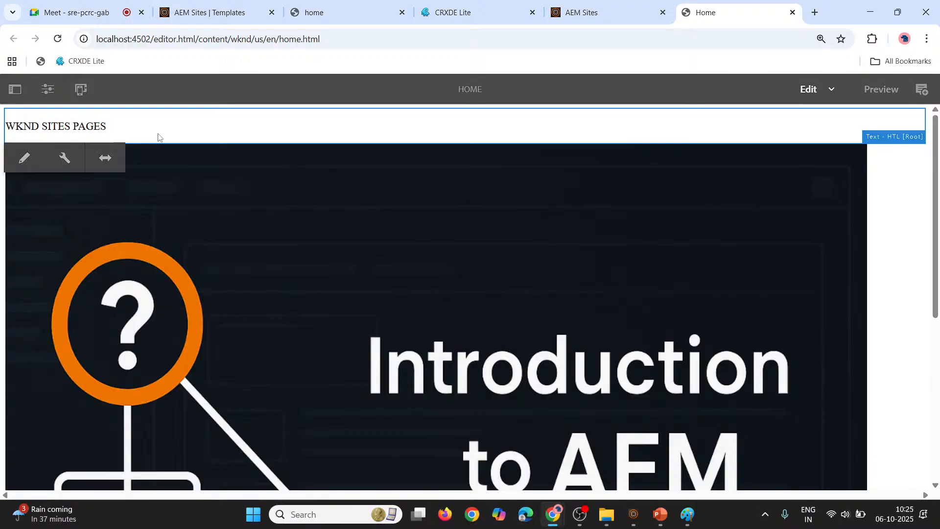
{"action": "left_click", "coordinate": [61, 164]}
{"action": "left_click", "coordinate": [597, 127]}
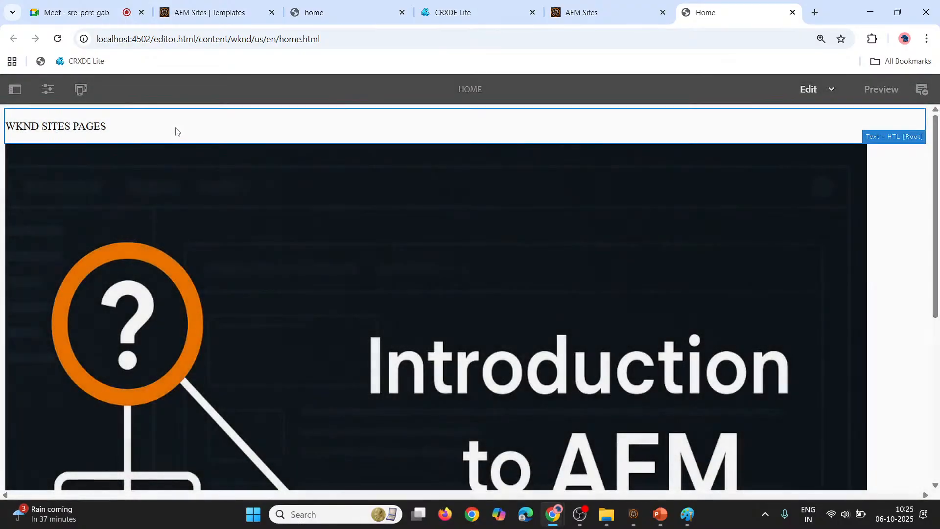
Replace the content of the text component above the image with WKND SITES HOME PAGE
{"action": "left_click", "coordinate": [79, 131]}
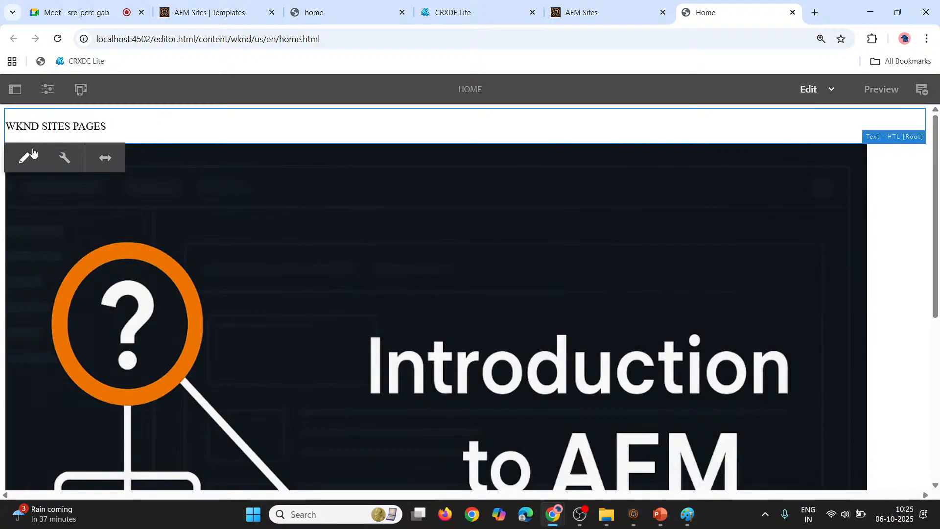
{"action": "left_click", "coordinate": [32, 153]}
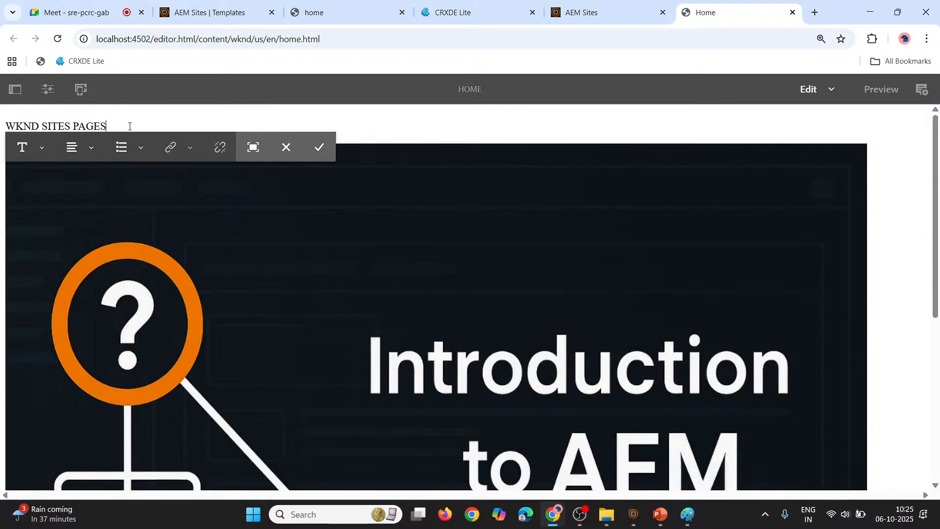
{"action": "key", "text": "BackSpace"}
{"action": "key", "text": "BackSpace"}
{"action": "key", "text": "BackSpace"}
{"action": "key", "text": "BackSpace"}
{"action": "key", "text": "BackSpace"}
{"action": "key", "text": "BackSpace"}
{"action": "key", "text": "BackSpace"}
{"action": "key", "text": "BackSpace"}
{"action": "key", "text": "BackSpace"}
{"action": "key", "text": "BackSpace"}
{"action": "key", "text": "BackSpace"}
{"action": "key", "text": "BackSpace"}
{"action": "key", "text": "BackSpace"}
{"action": "key", "text": "BackSpace"}
{"action": "key", "text": "BackSpace"}
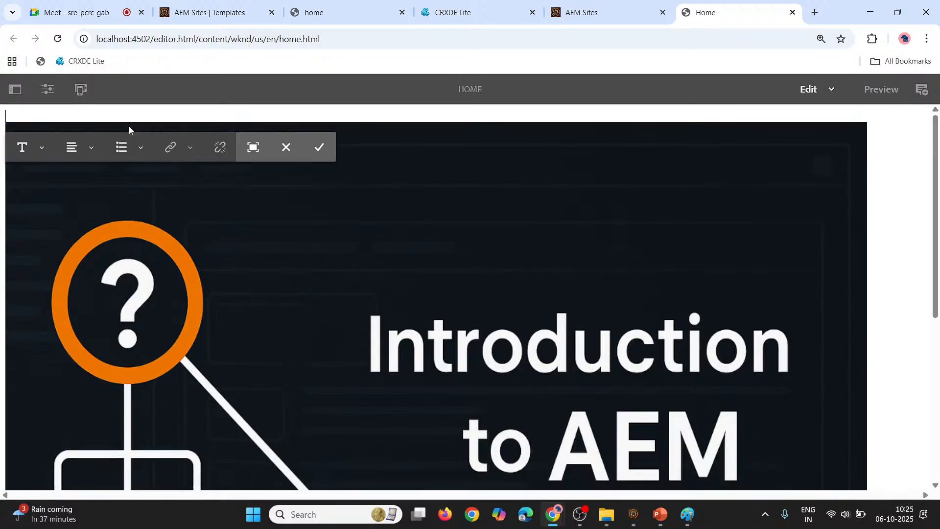
{"action": "type", "text": "WKN"}
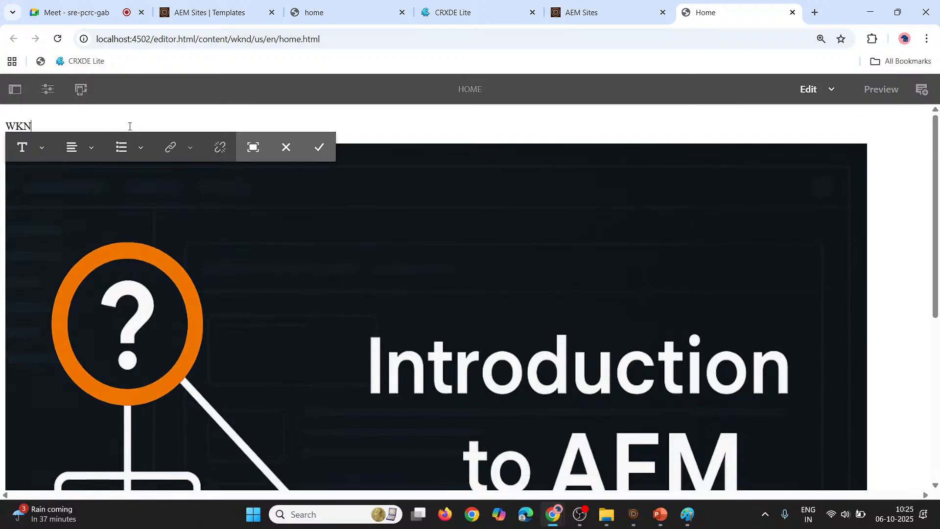
{"action": "type", "text": "D SITES HOME "}
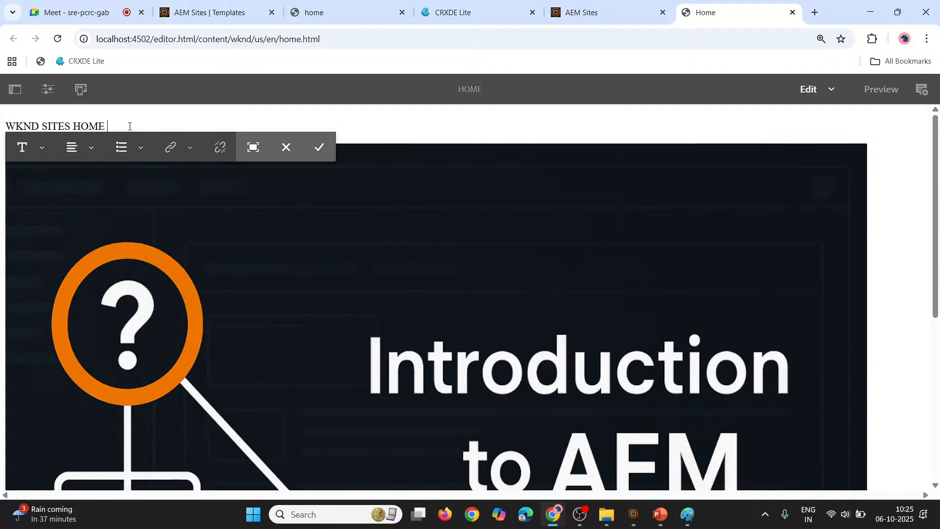
{"action": "type", "text": "PAGE"}
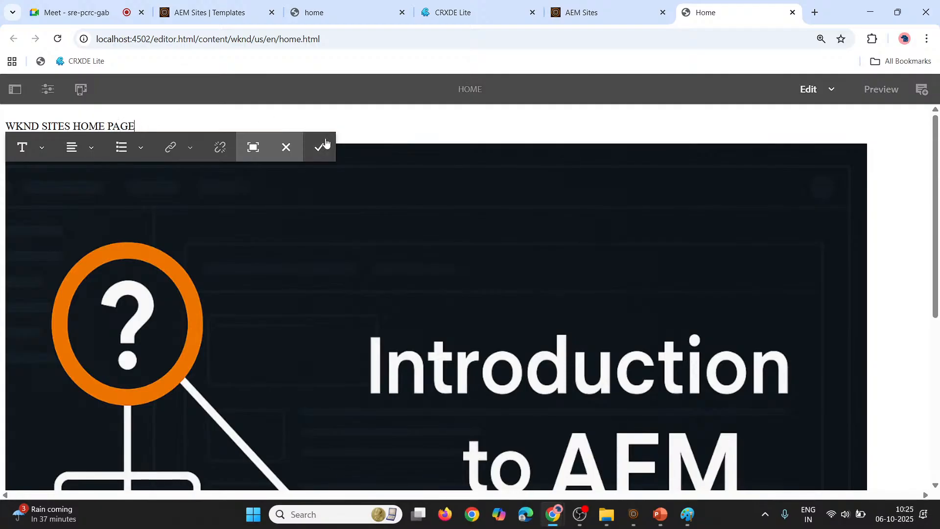